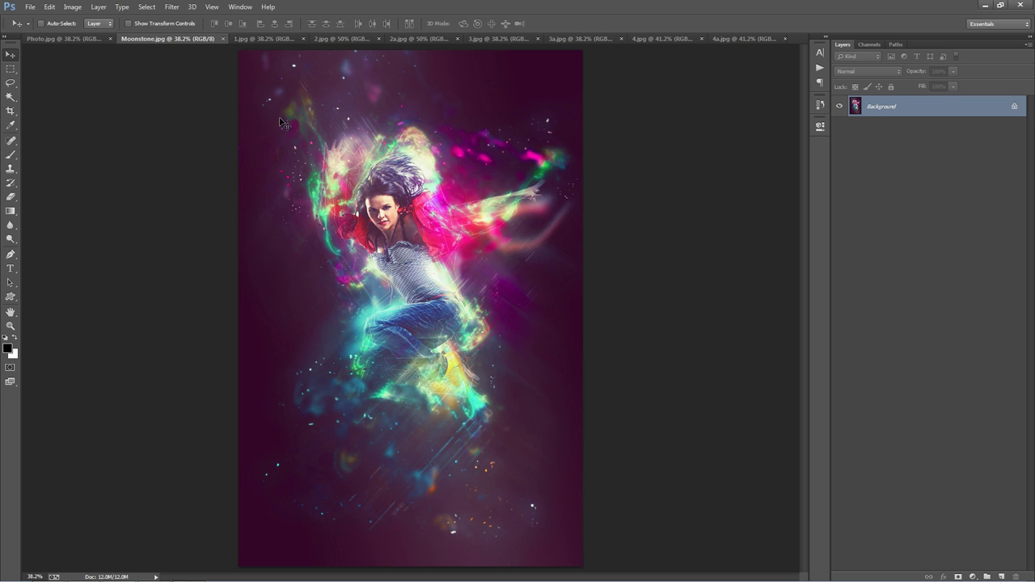
# Step: Look through the open example images from 1.jpg to 4a.jpg to compare the source photos with their finished effects
pyautogui.click(247, 38)
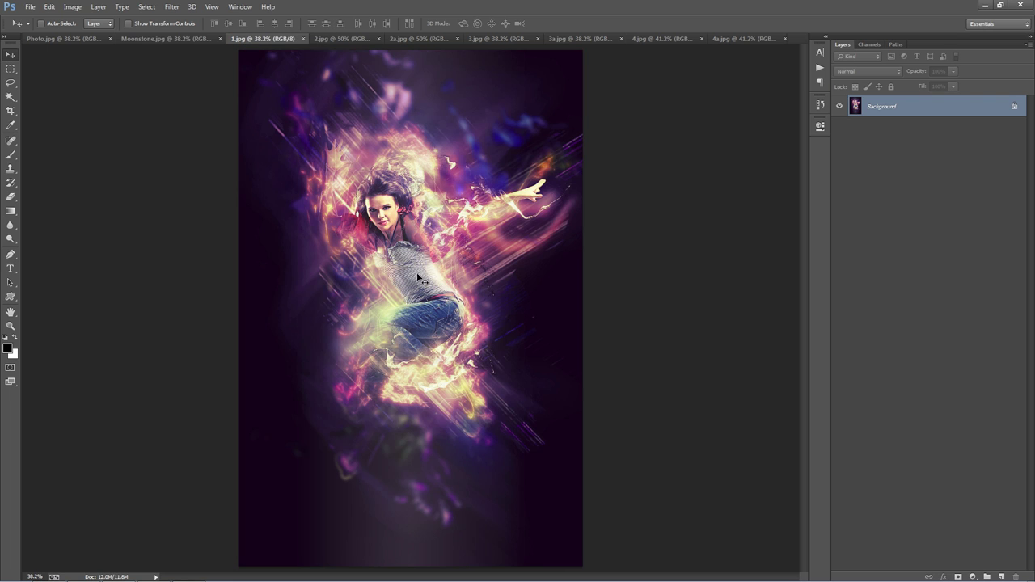
pyautogui.click(339, 38)
pyautogui.click(417, 38)
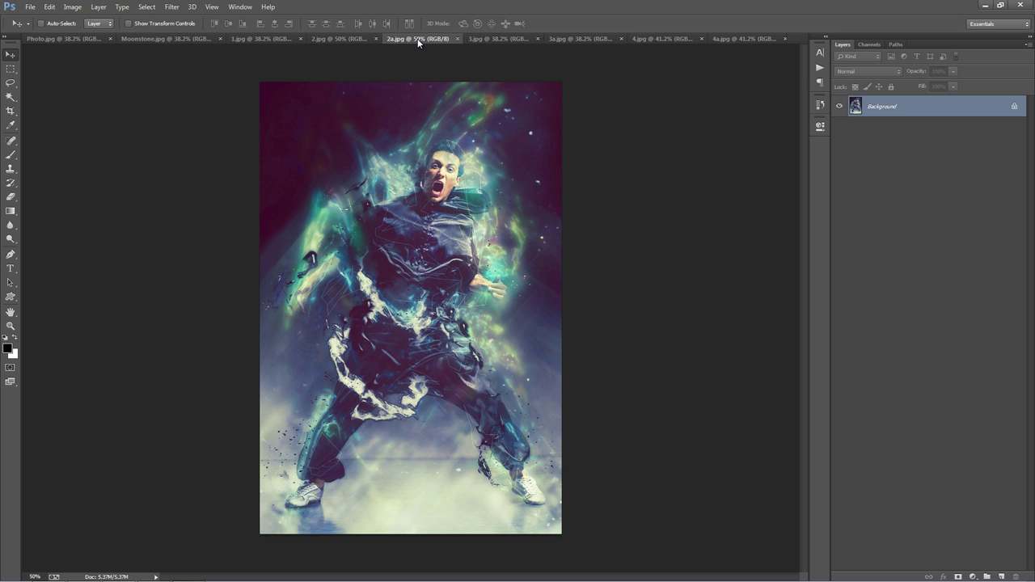
pyautogui.click(504, 38)
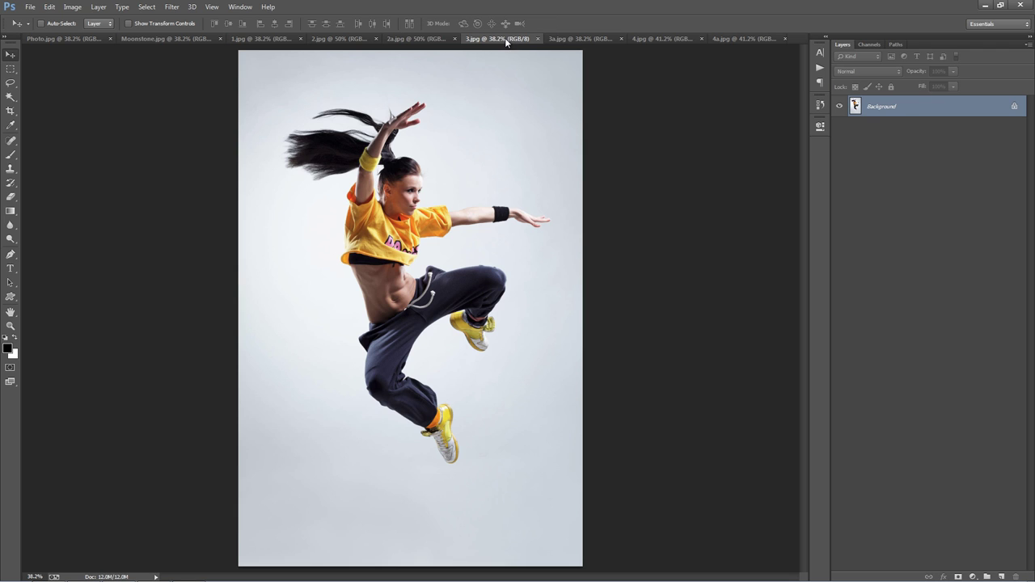
pyautogui.click(585, 37)
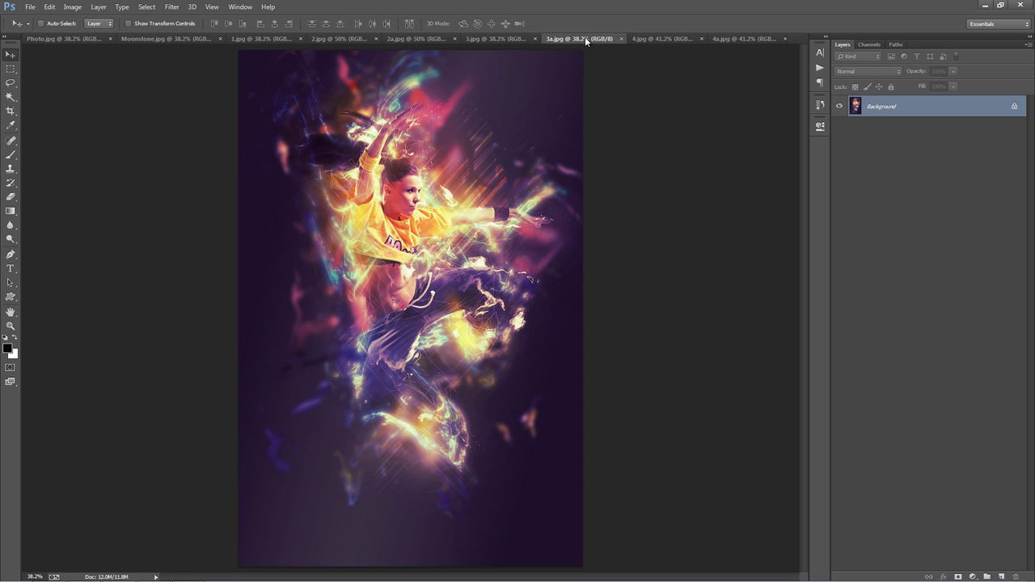
pyautogui.click(645, 38)
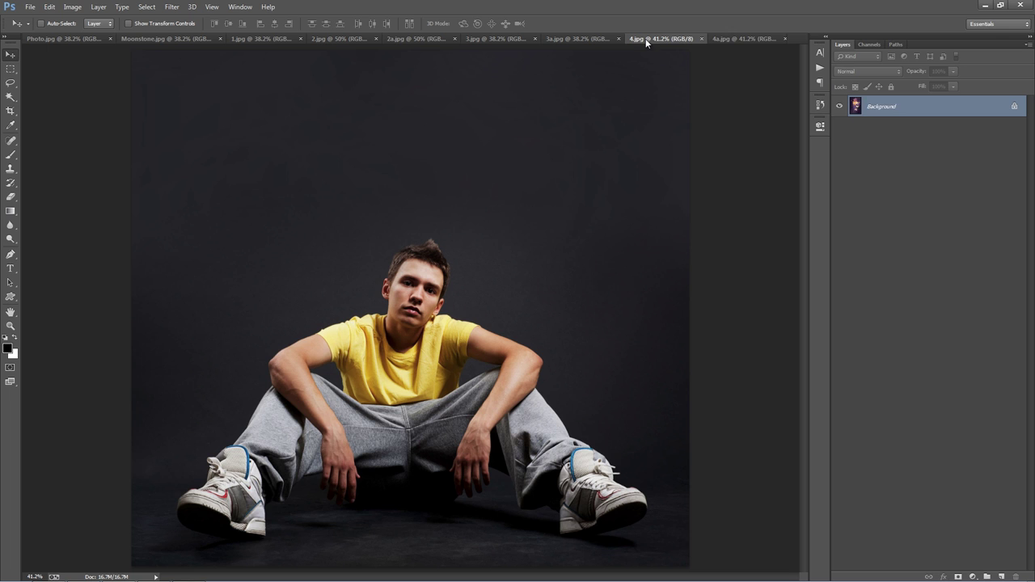
pyautogui.click(741, 38)
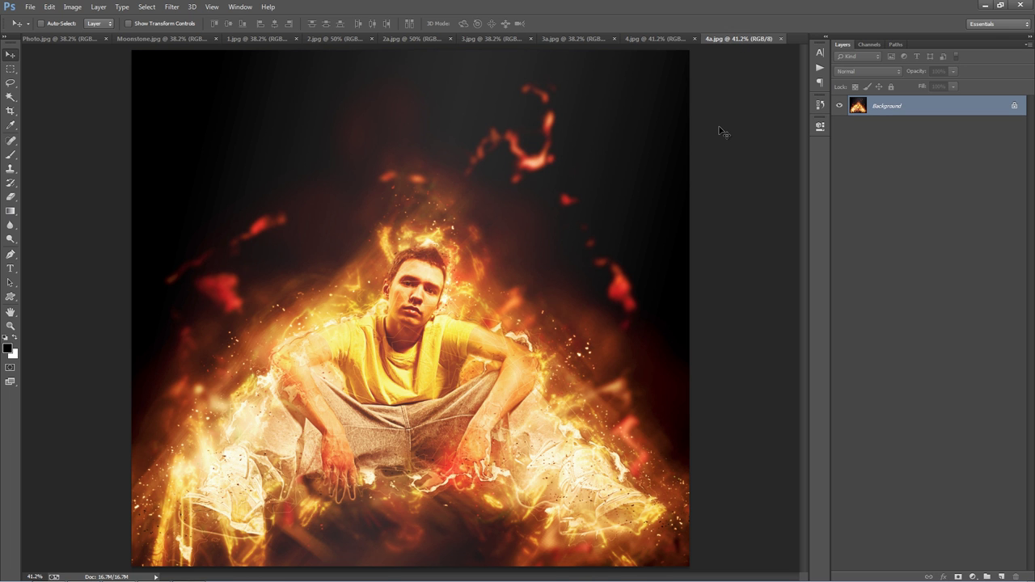
# Step: Close all the example documents so that only Photo.jpg stays open
pyautogui.hotkey('ctrl', 'w')
pyautogui.hotkey('ctrl', 'w')
pyautogui.hotkey('ctrl', 'w')
pyautogui.hotkey('ctrl', 'w')
pyautogui.hotkey('ctrl', 'w')
pyautogui.hotkey('ctrl', 'w')
pyautogui.hotkey('ctrl', 'w')
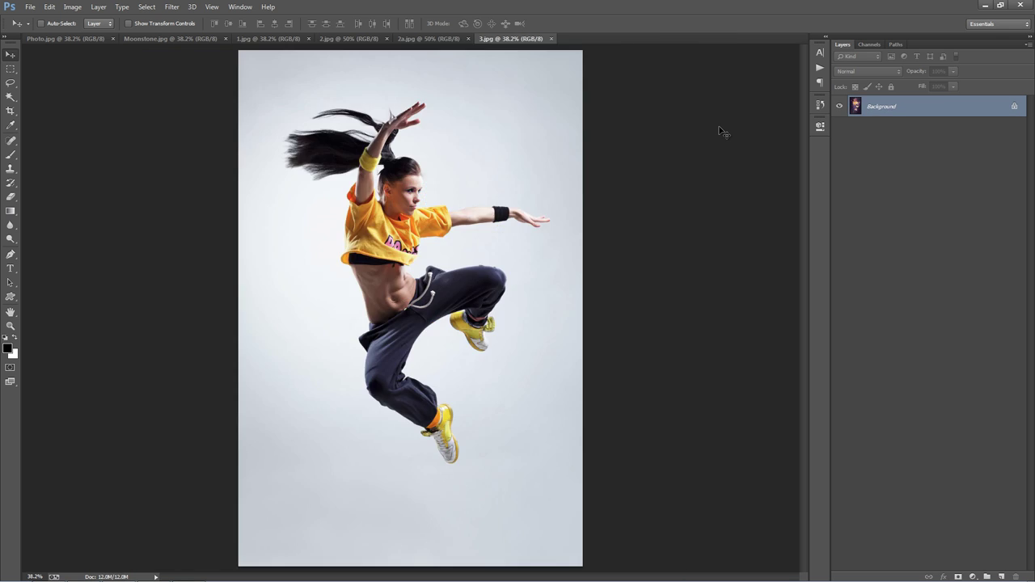
pyautogui.hotkey('ctrl', 'w')
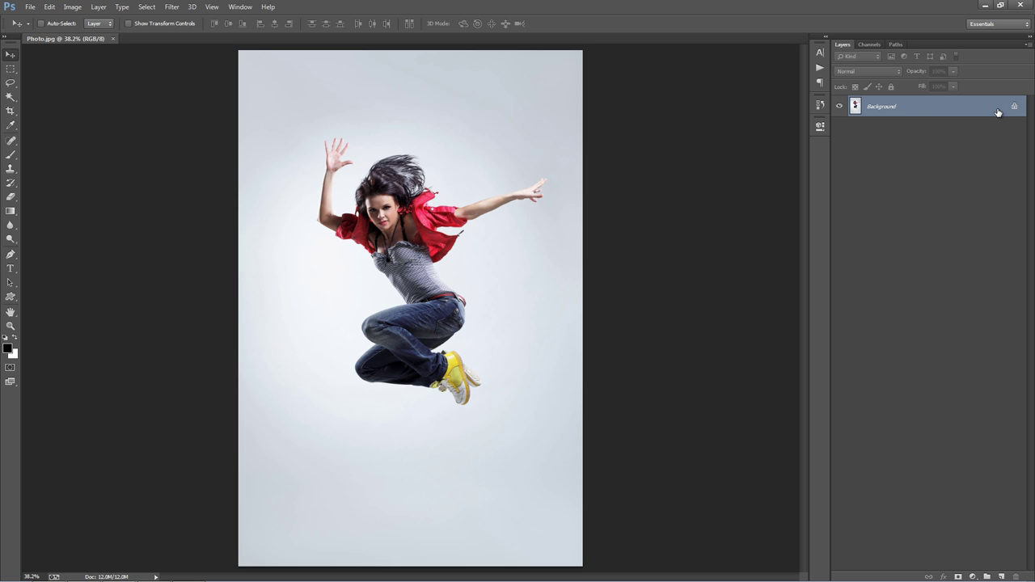
# Step: Duplicate the Background layer of Photo.jpg and delete the original Background
pyautogui.hotkey('ctrl', 'j')
pyautogui.click(945, 126)
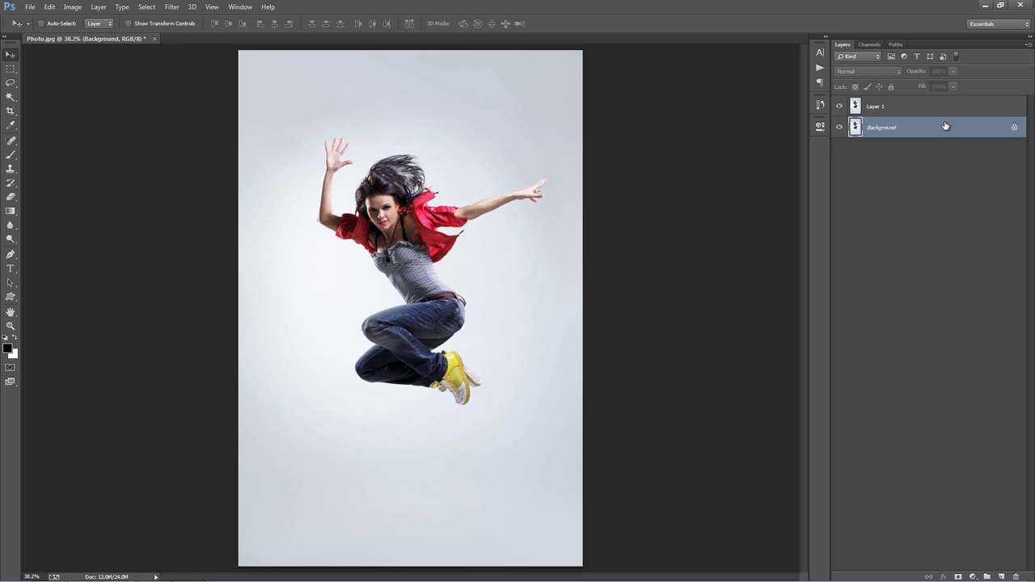
pyautogui.press('Delete')
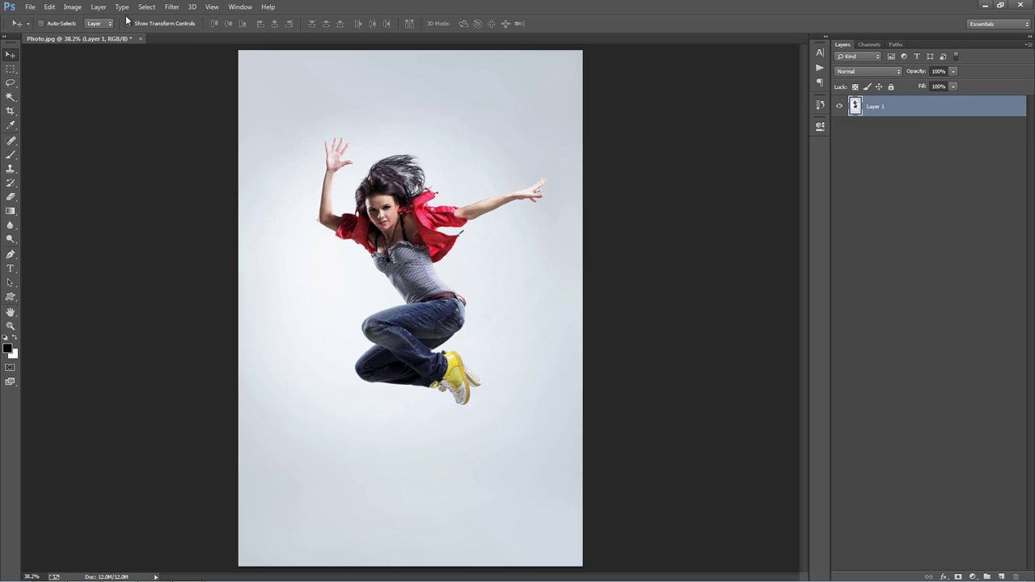
# Step: Convert Layer 1 into the document's Background layer
pyautogui.click(99, 7)
pyautogui.moveTo(107, 19)
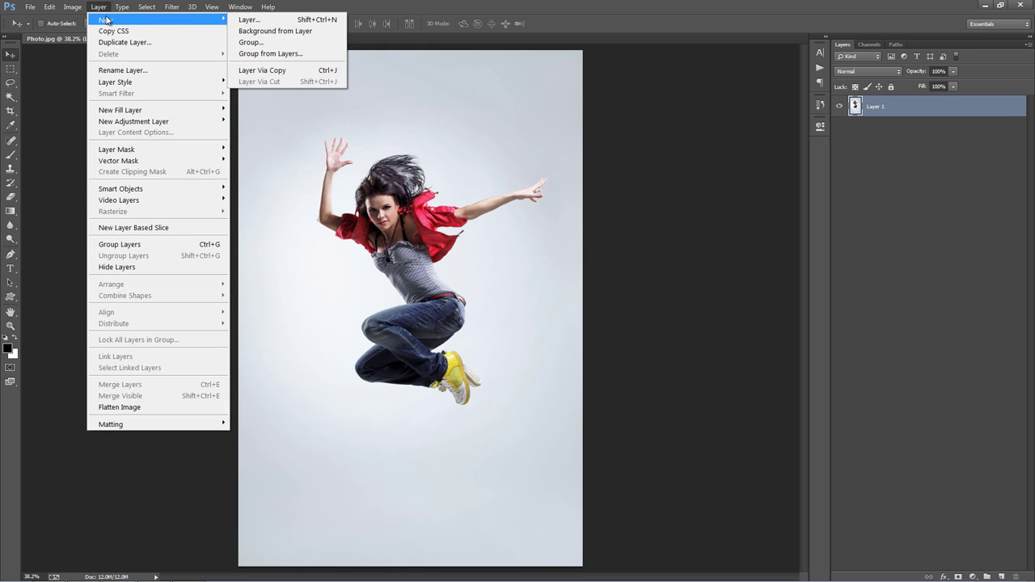
pyautogui.click(291, 37)
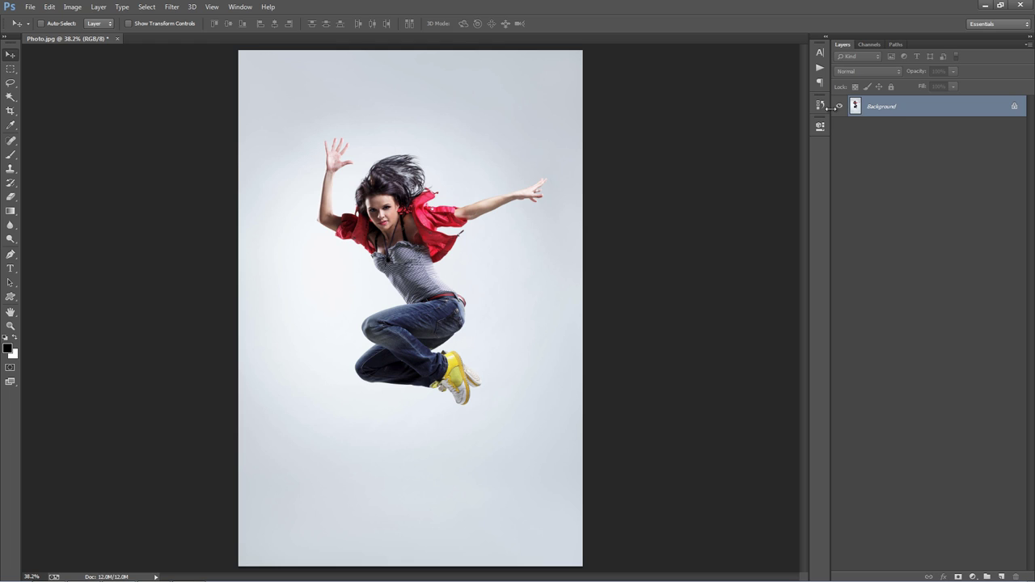
# Step: Check the Layers panel options, including the setting that adds "copy" to copied layers and groups
pyautogui.click(1028, 46)
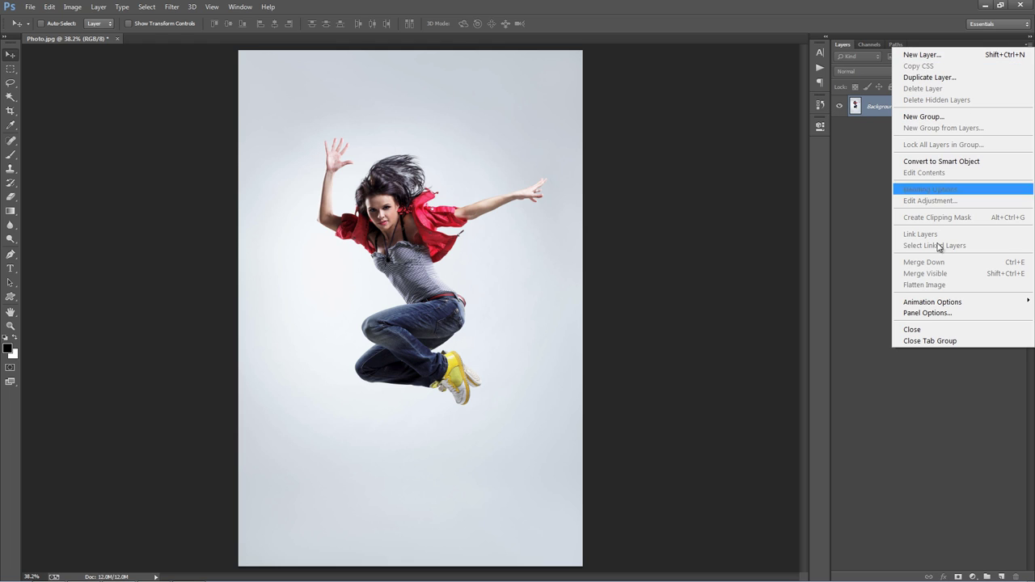
pyautogui.click(938, 313)
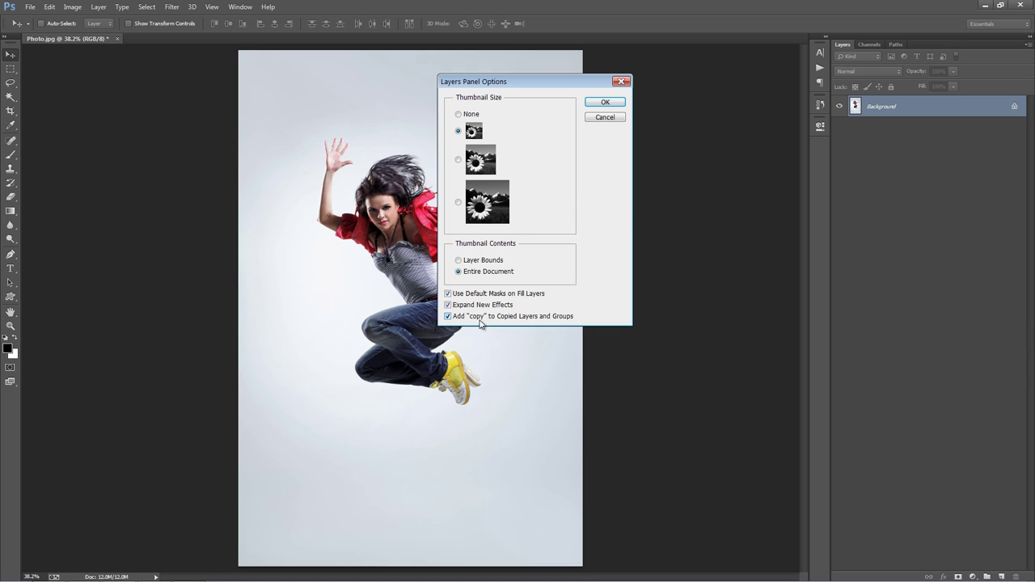
pyautogui.click(606, 103)
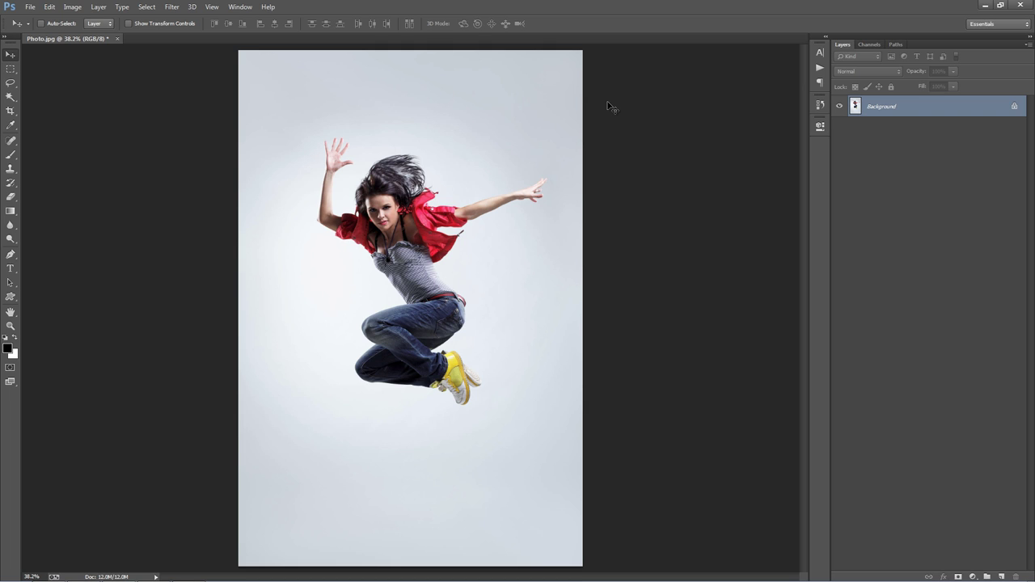
# Step: Check the colour mode and bit depth of the photo
pyautogui.click(73, 8)
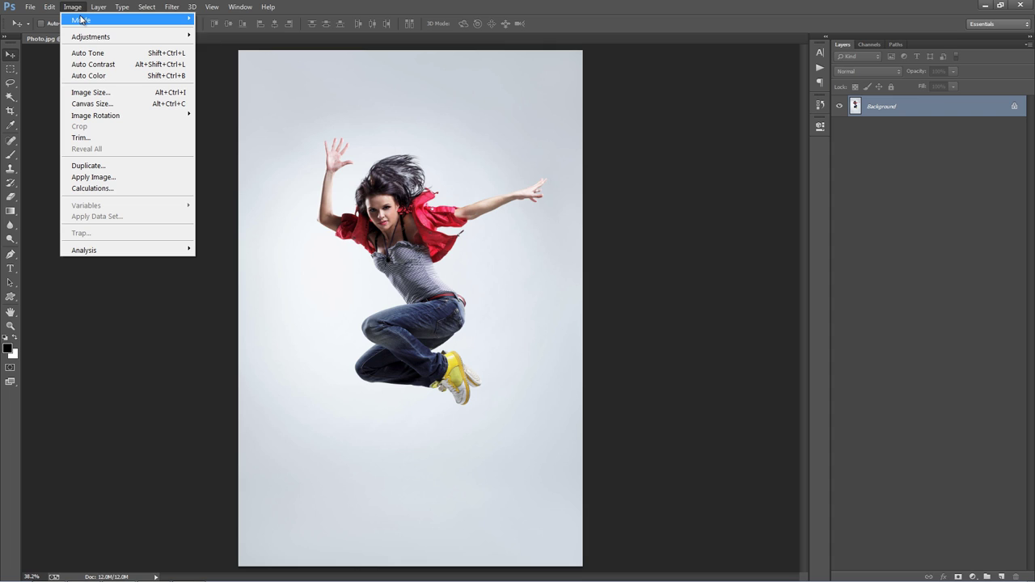
pyautogui.moveTo(81, 20)
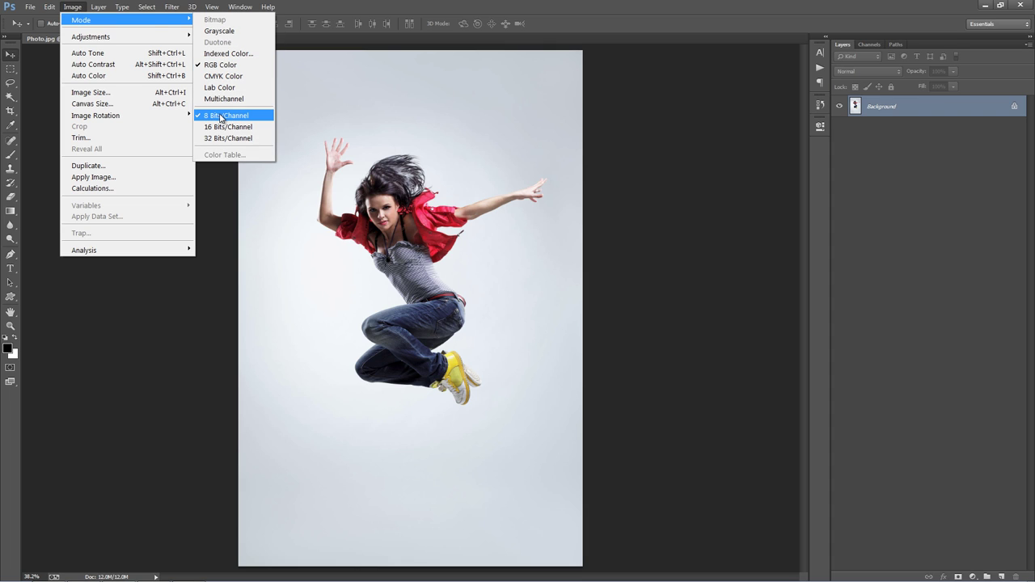
pyautogui.click(440, 135)
# Step: Inspect the photo's width, height and resolution in the Image Size dialog without applying any change
pyautogui.hotkey('ctrl', 'alt', 'i')
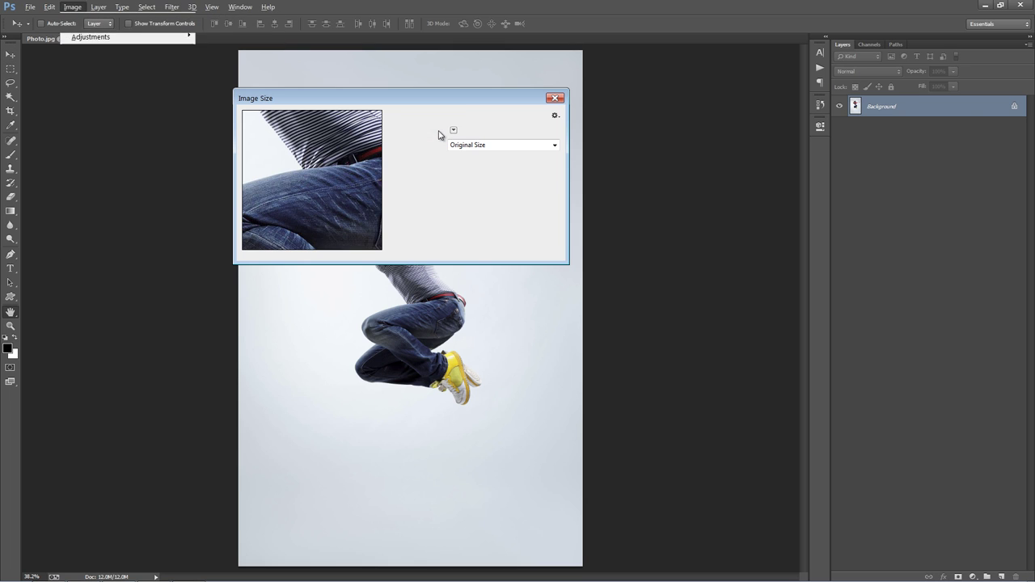
pyautogui.moveTo(351, 165); pyautogui.dragTo(335, 194)
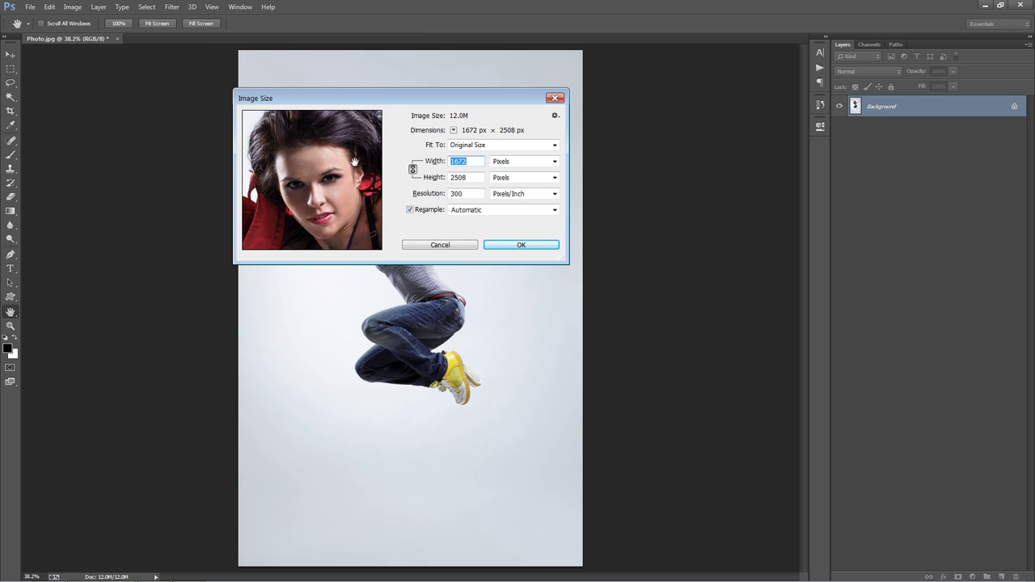
pyautogui.click(456, 165)
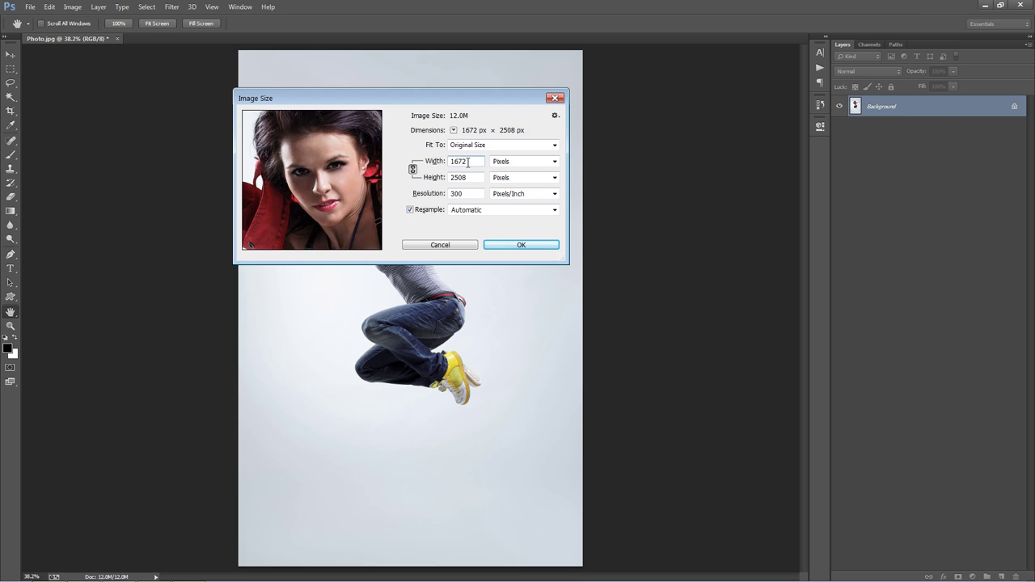
pyautogui.doubleClick(471, 178)
pyautogui.click(476, 194)
pyautogui.click(472, 145)
pyautogui.click(418, 149)
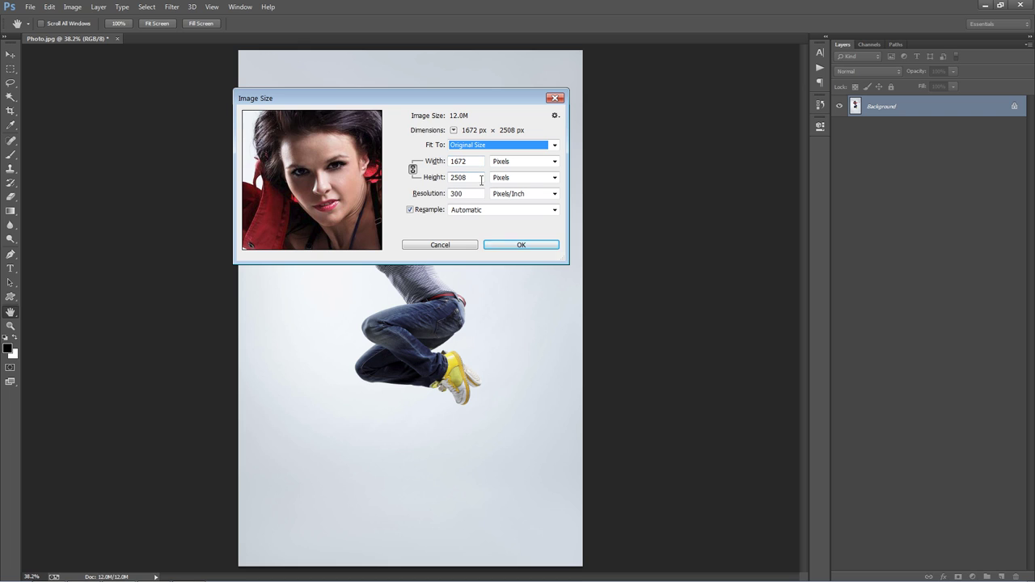
pyautogui.click(447, 246)
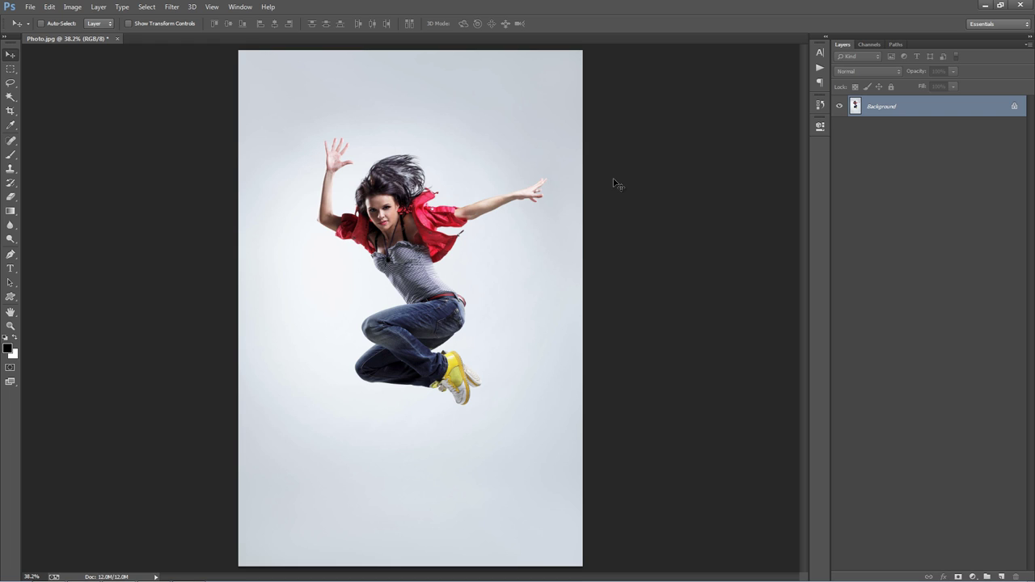
# Step: Create a new layer named brush above the Background and make it the active layer
pyautogui.hotkey('ctrl', 'shift', 'n')
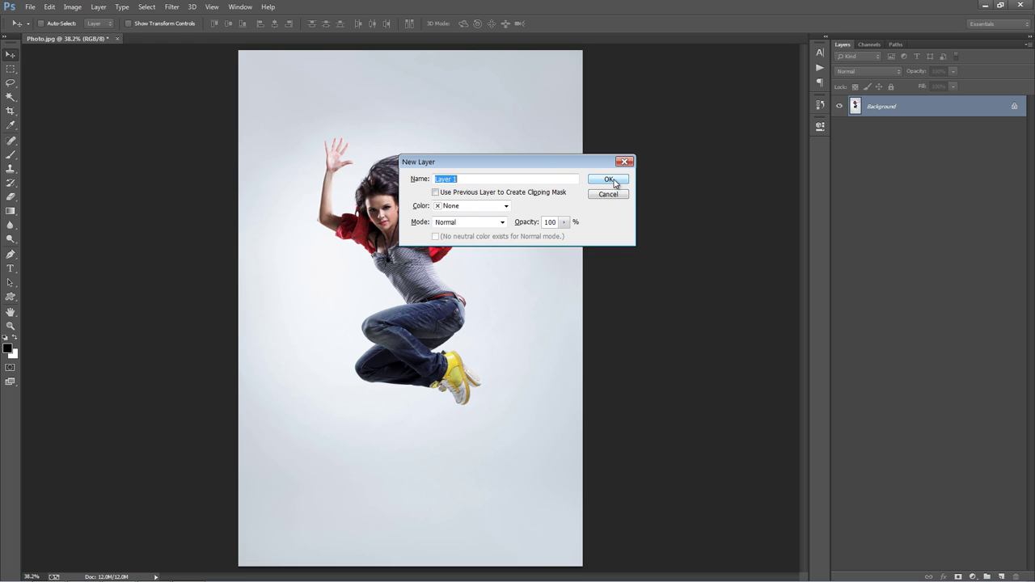
pyautogui.write('brush')
pyautogui.doubleClick(474, 179)
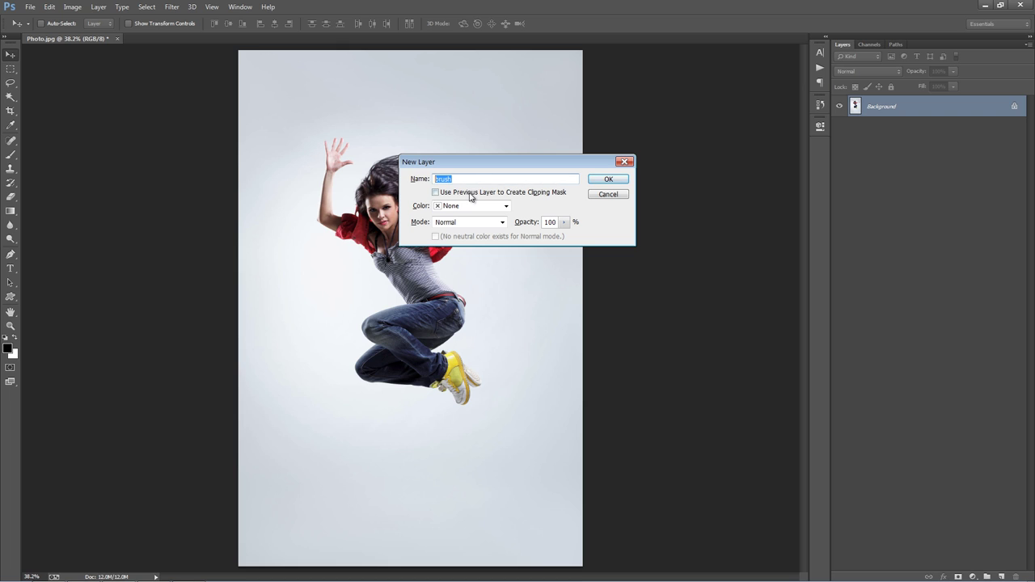
pyautogui.click(614, 179)
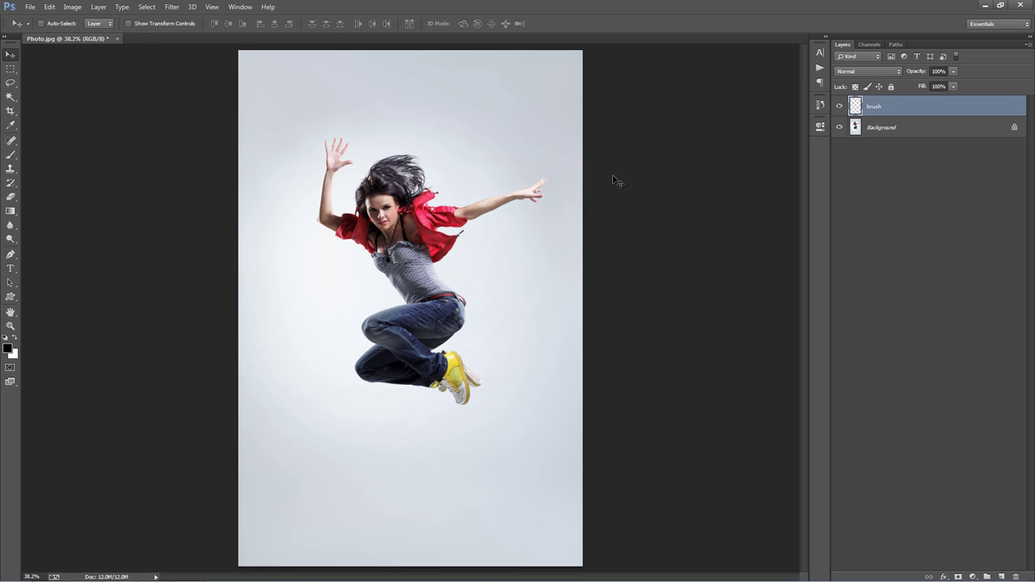
pyautogui.click(873, 127)
pyautogui.click(881, 109)
# Step: Activate the Brush tool and choose a soft round brush preset
pyautogui.press('b')
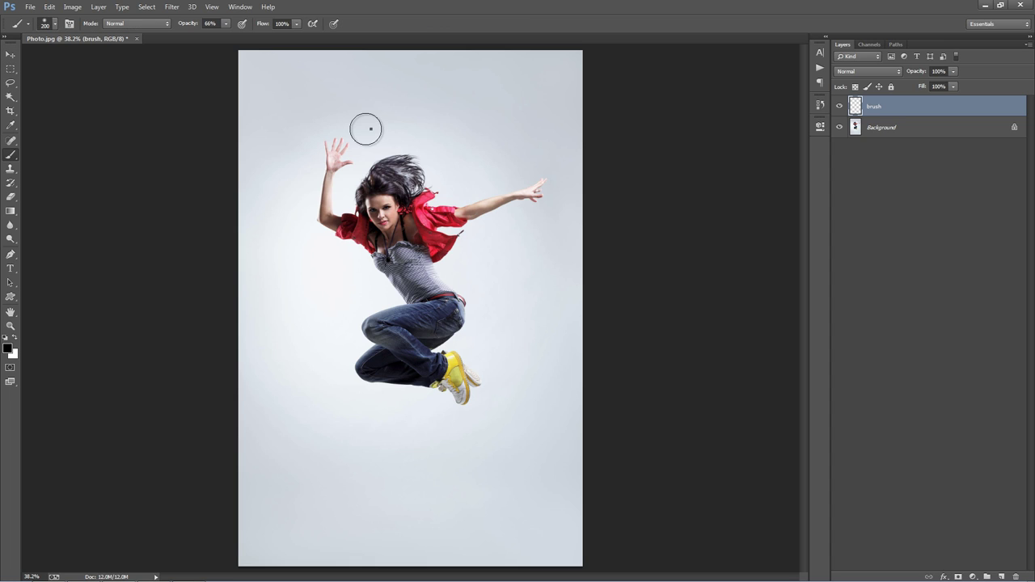
pyautogui.rightClick(365, 128)
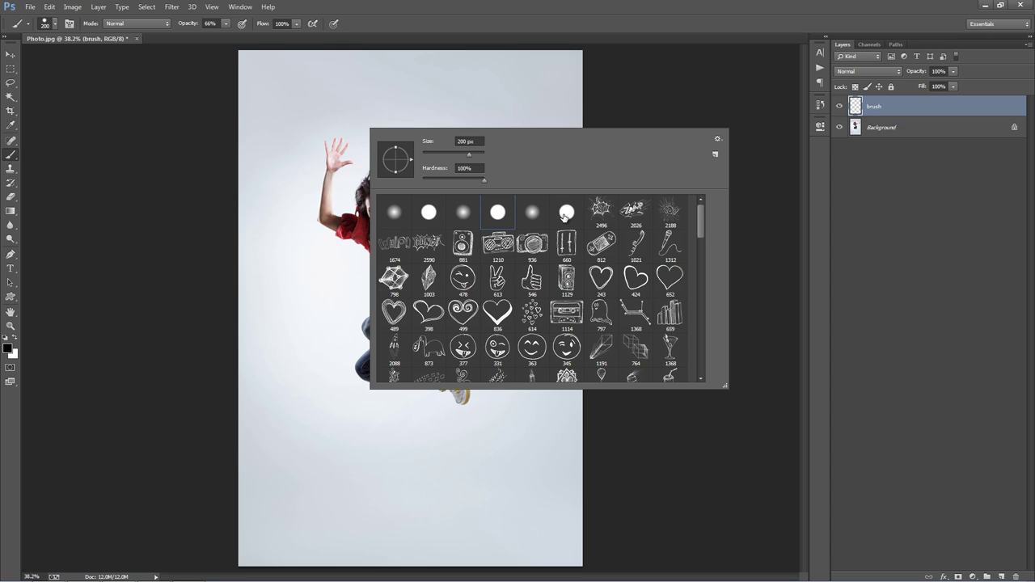
pyautogui.doubleClick(539, 213)
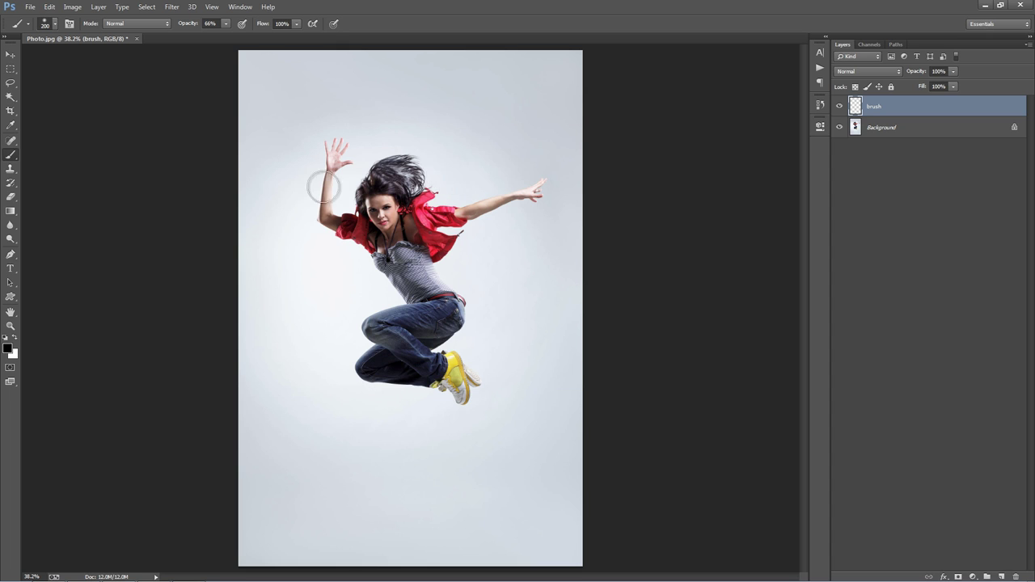
# Step: Set the foreground colour to bright green
pyautogui.click(6, 344)
pyautogui.click(721, 114)
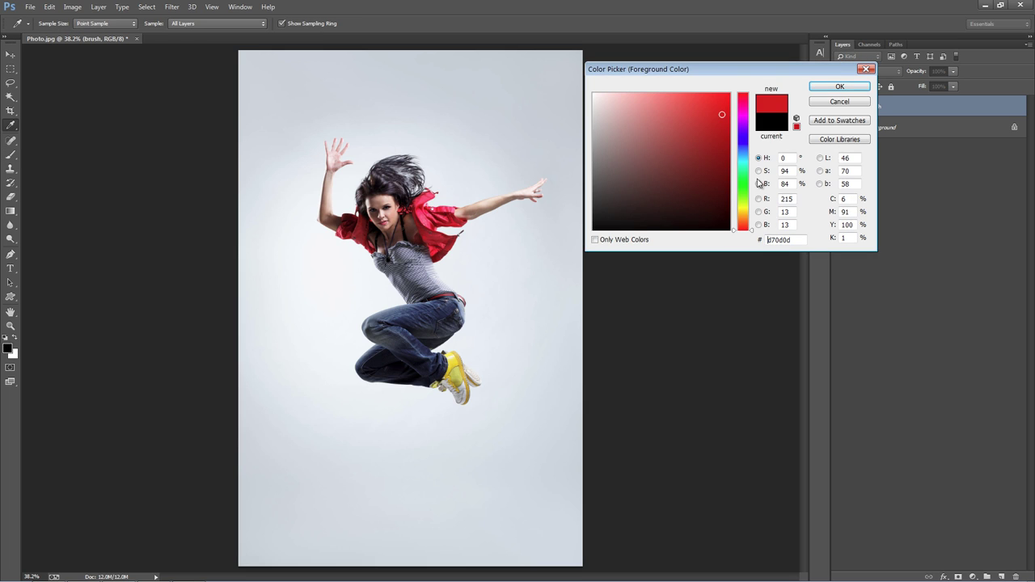
pyautogui.moveTo(742, 229); pyautogui.dragTo(742, 183)
pyautogui.click(834, 87)
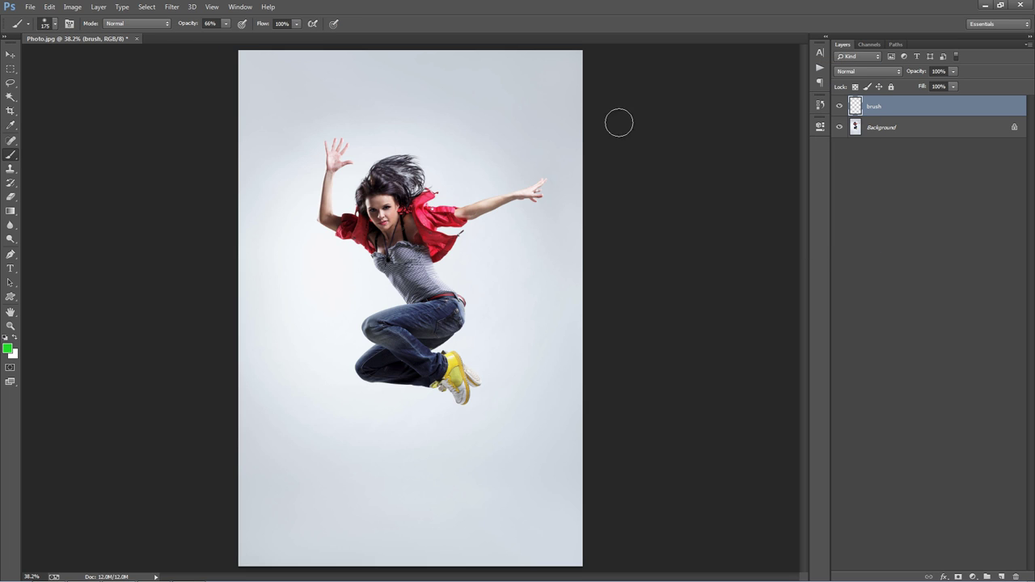
# Step: Paint green over the woman's face and torso on the brush layer, using a smaller brush with opacity raised to 99%
pyautogui.press('[')
pyautogui.moveTo(387, 190)
pyautogui.mouseDown()
pyautogui.moveTo(400, 243)
pyautogui.moveTo(390, 258)
pyautogui.moveTo(403, 218)
pyautogui.moveTo(421, 272)
pyautogui.moveTo(417, 232)
pyautogui.moveTo(385, 180)
pyautogui.moveTo(376, 217)
pyautogui.mouseUp()
pyautogui.press('9')
pyautogui.press('9')
pyautogui.press('[')
pyautogui.press('[')
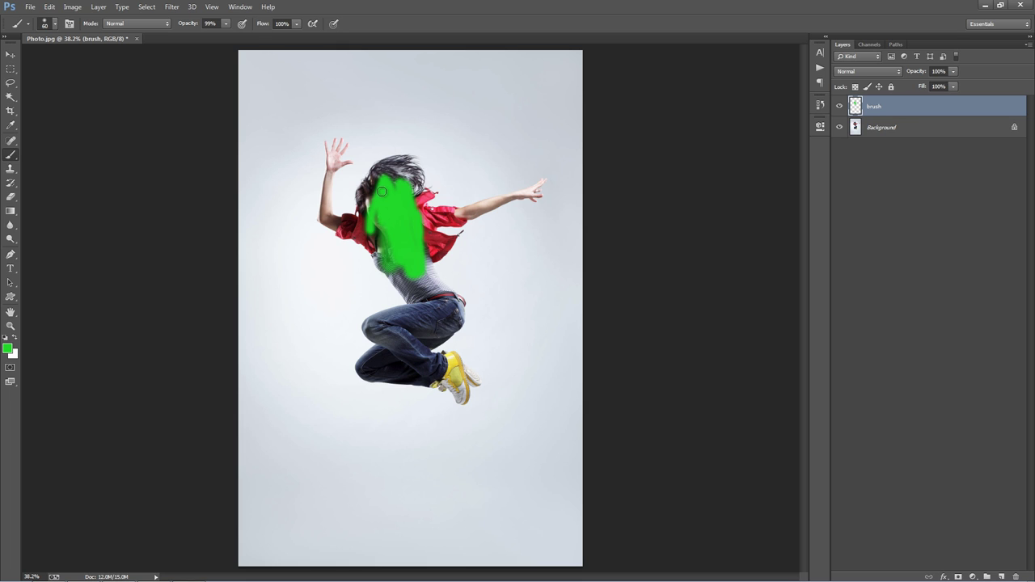
# Step: Close Photo.jpg without saving and open Photo_Brushed.psd from the Moonstone folder
pyautogui.hotkey('ctrl', 'w')
pyautogui.press('n')
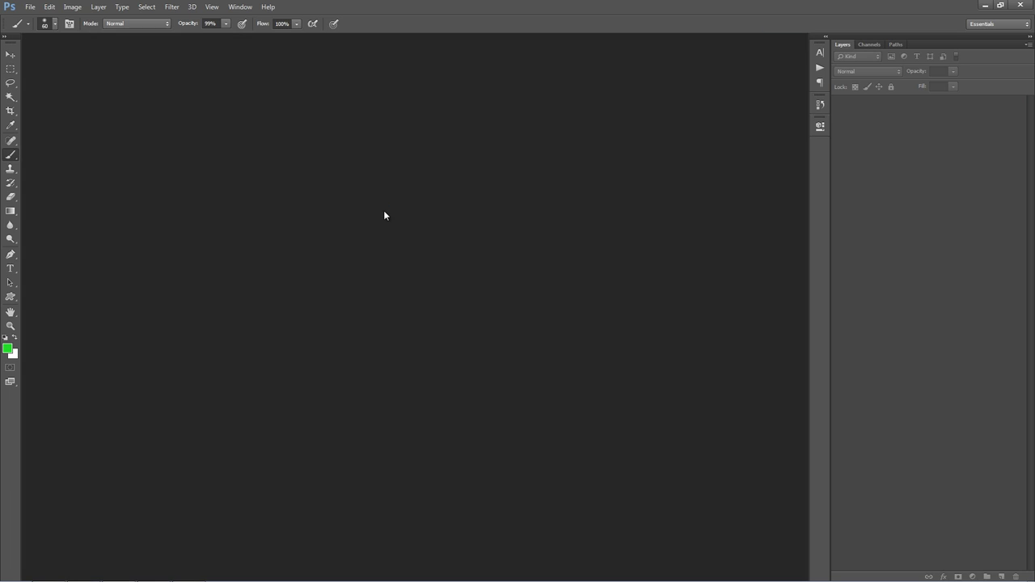
pyautogui.hotkey('ctrl', 'o')
pyautogui.click(92, 27)
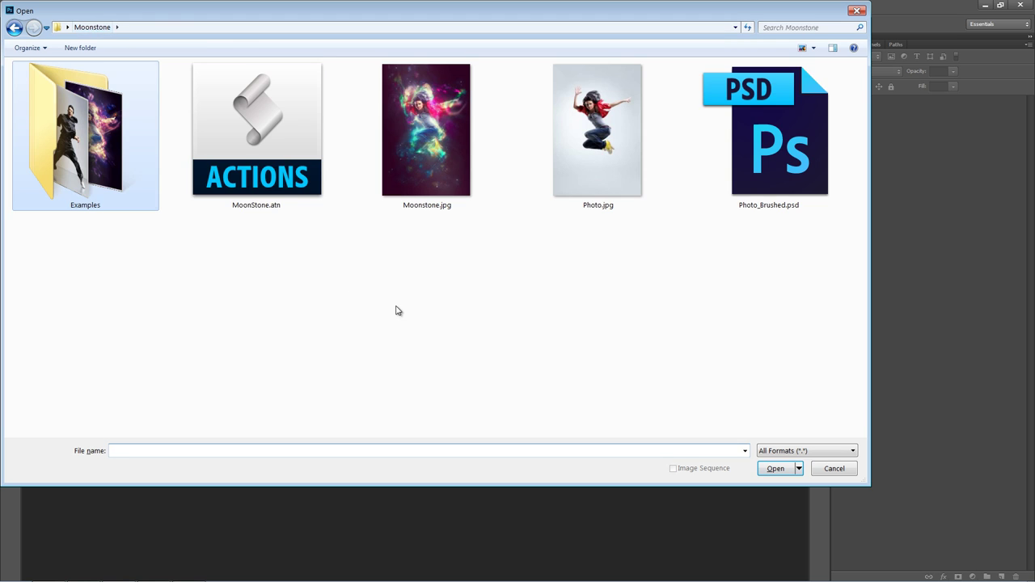
pyautogui.doubleClick(740, 136)
pyautogui.press('v')
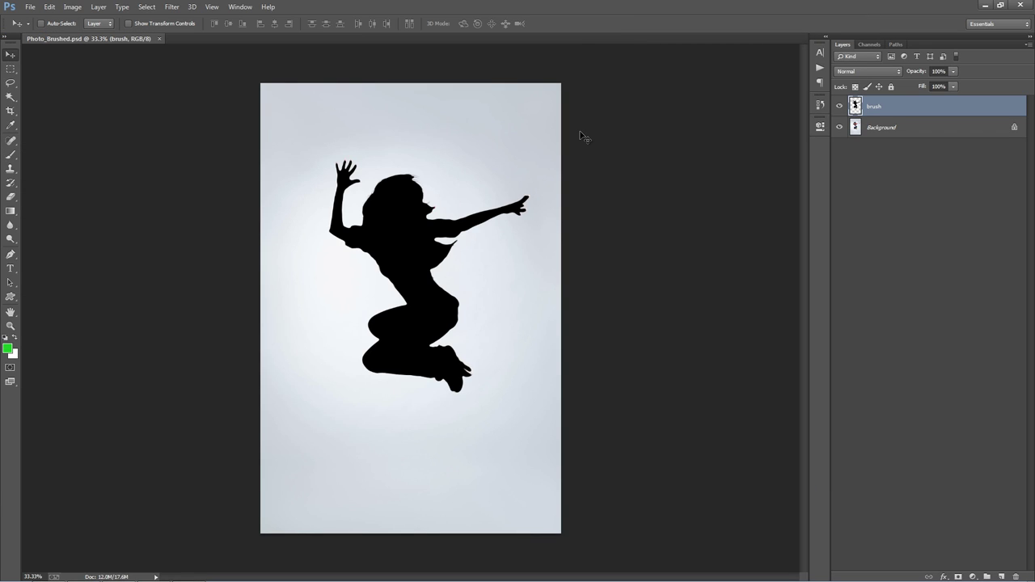
pyautogui.scroll(1, 581, 136)
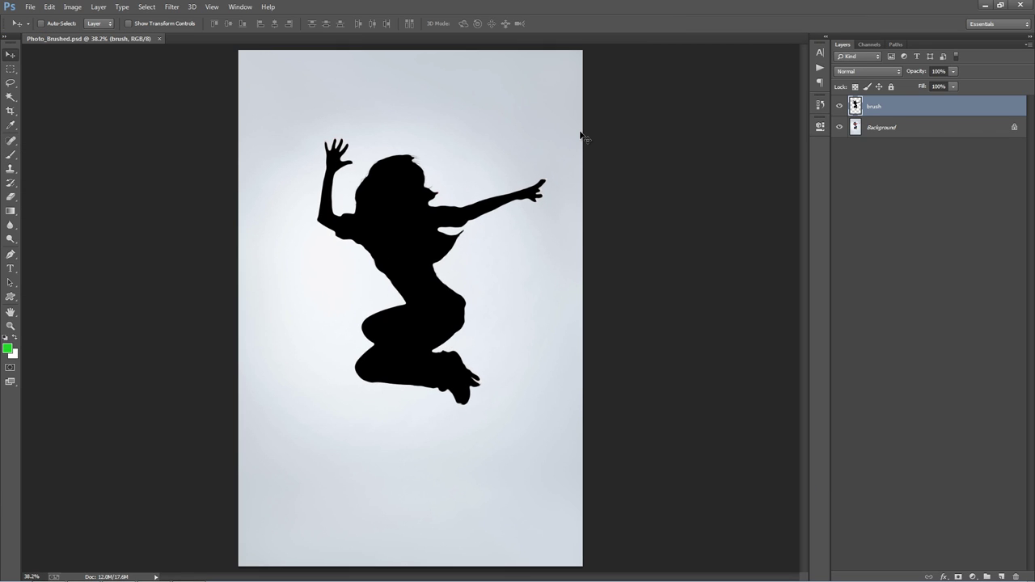
# Step: Toggle the brush layer's visibility, try moving its silhouette on the canvas, and undo the move
pyautogui.click(839, 106)
pyautogui.click(839, 106)
pyautogui.moveTo(511, 215); pyautogui.dragTo(556, 171)
pyautogui.hotkey('ctrl', 'z')
# Step: Load the MoonStone.atn action set from the Moonstone folder into the Actions list
pyautogui.click(239, 7)
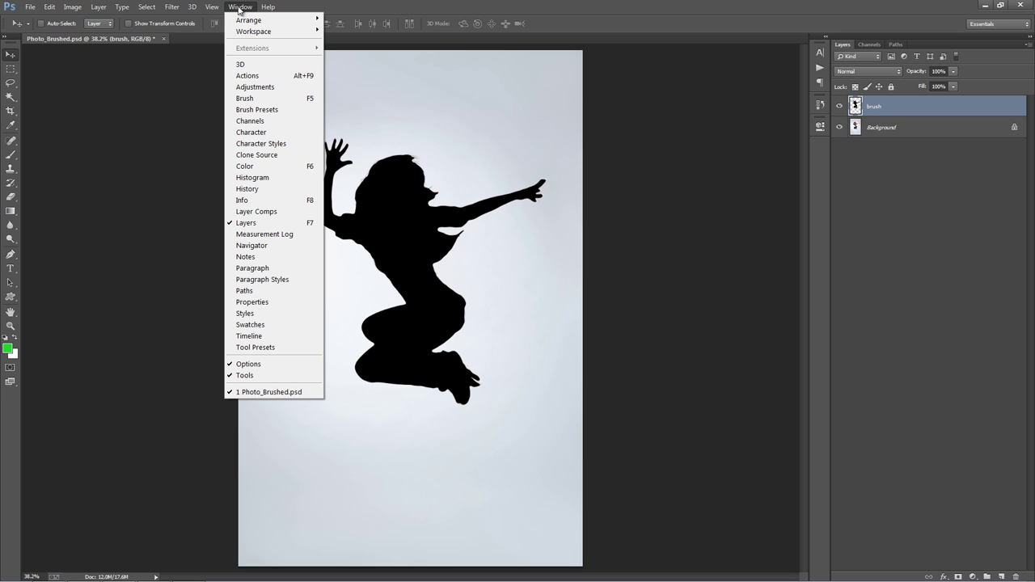
pyautogui.click(253, 76)
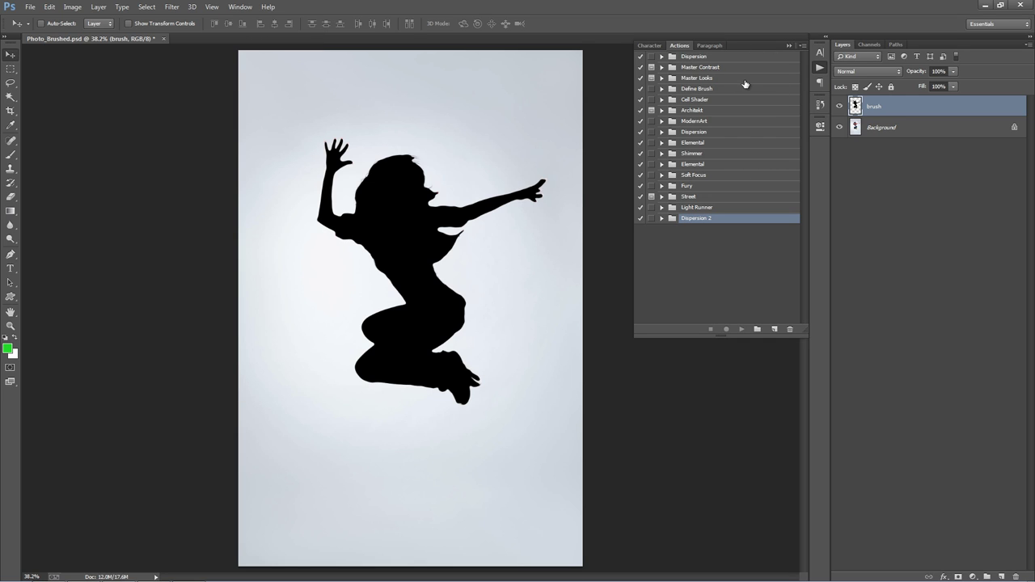
pyautogui.click(802, 47)
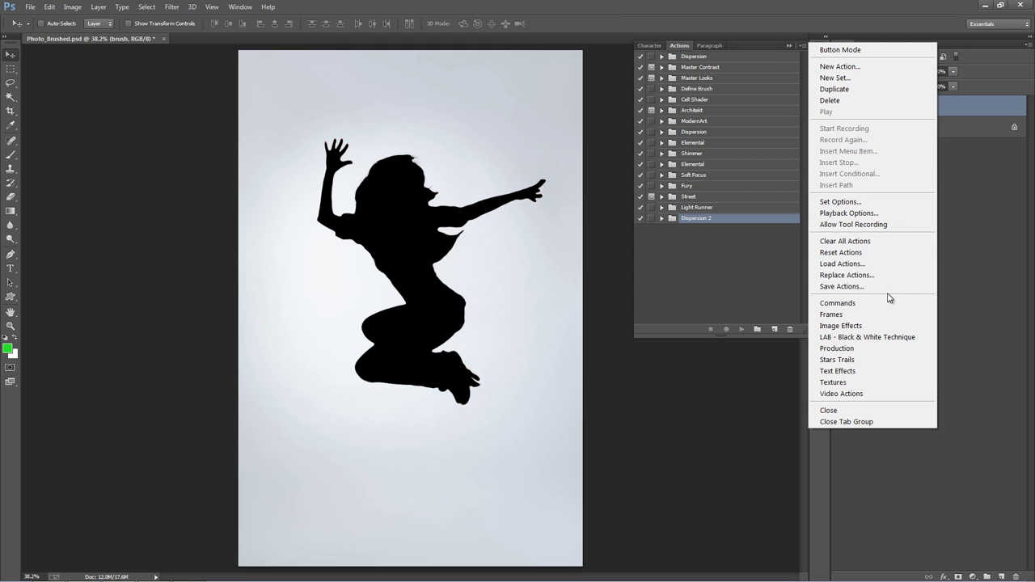
pyautogui.click(881, 267)
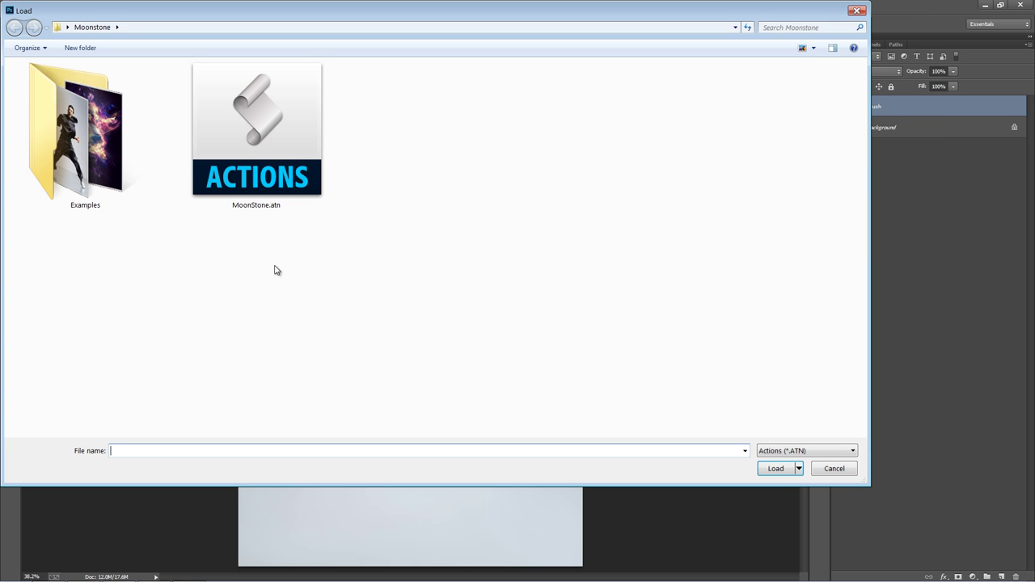
pyautogui.doubleClick(279, 146)
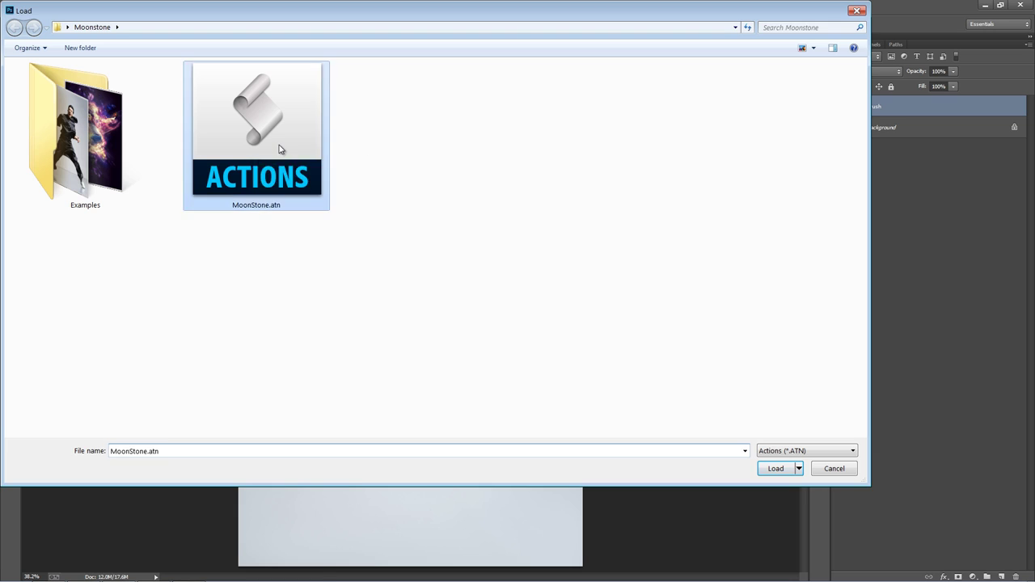
# Step: Play the MoonStone action on the photo and put the list of actions away
pyautogui.click(705, 241)
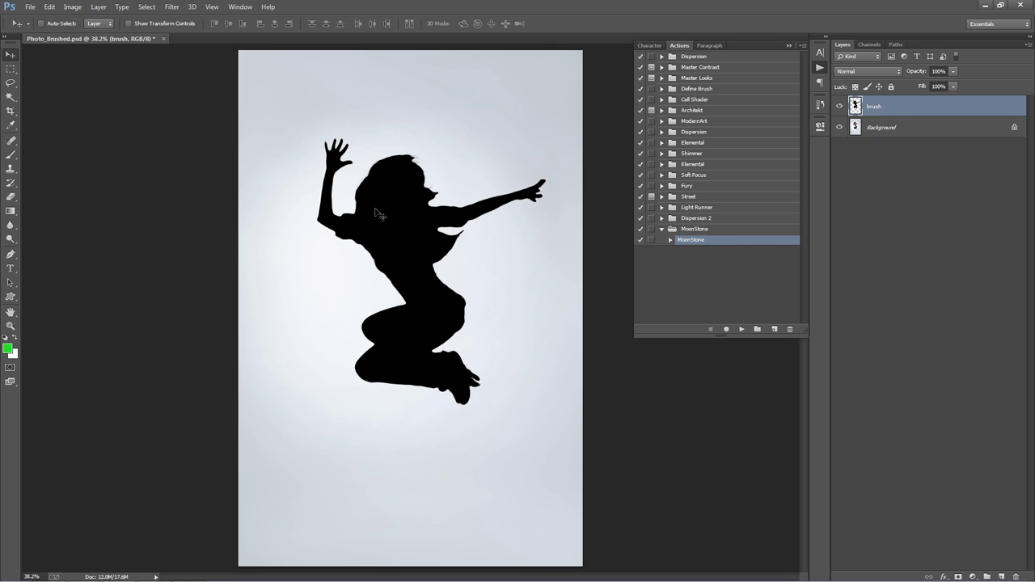
pyautogui.click(742, 329)
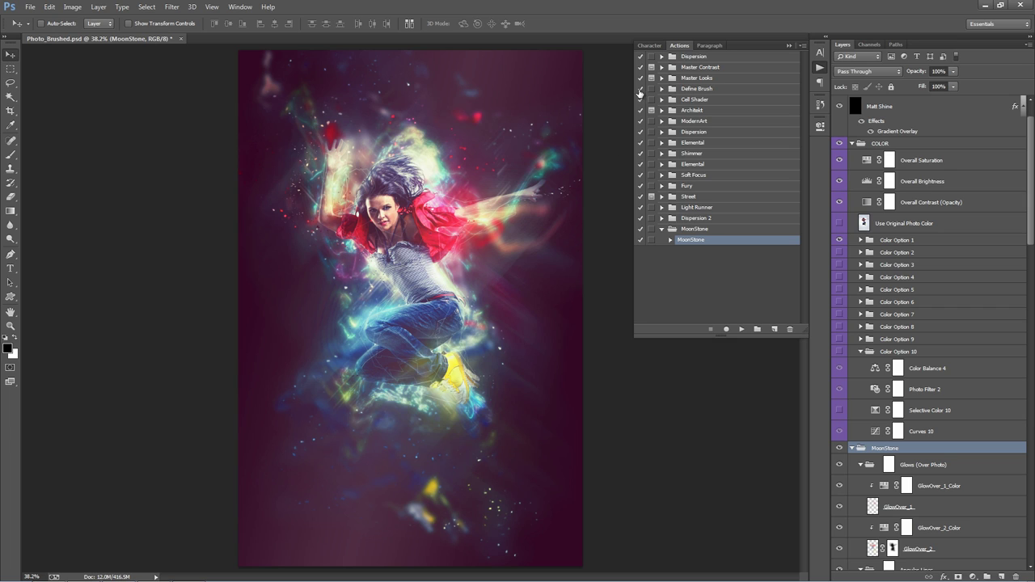
pyautogui.click(788, 50)
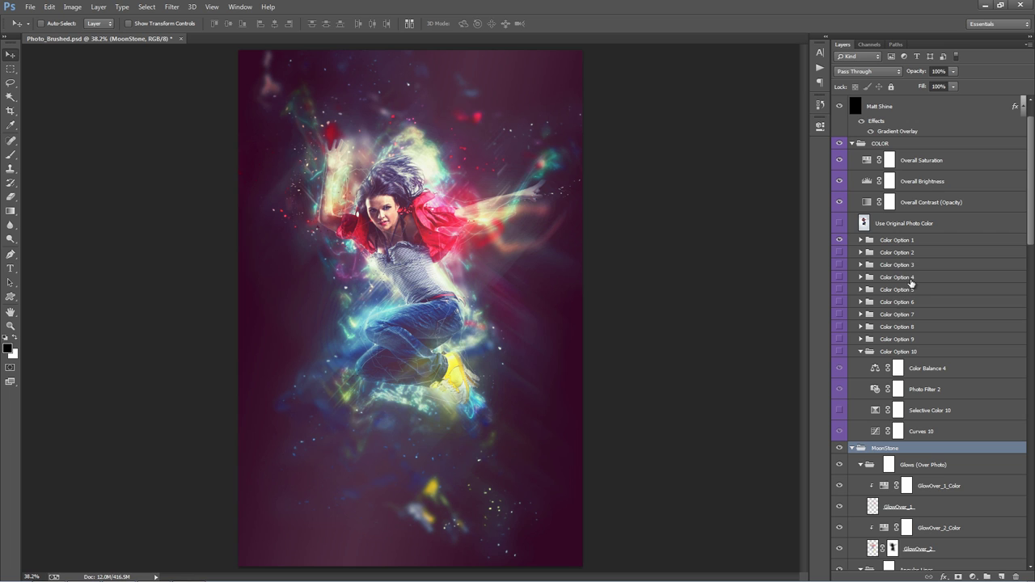
# Step: Collapse all the layer groups generated by the MoonStone action
pyautogui.scroll(-5, 894, 317)
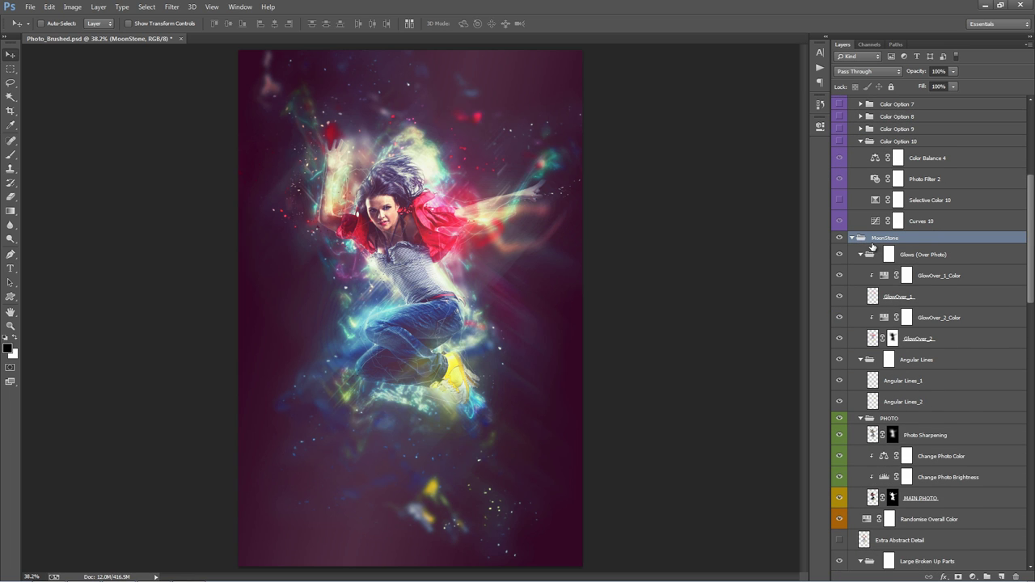
pyautogui.scroll(-1, 865, 234)
pyautogui.scroll(1, 863, 230)
pyautogui.keyDown('ctrl'); pyautogui.click(854, 240); pyautogui.keyUp('ctrl')
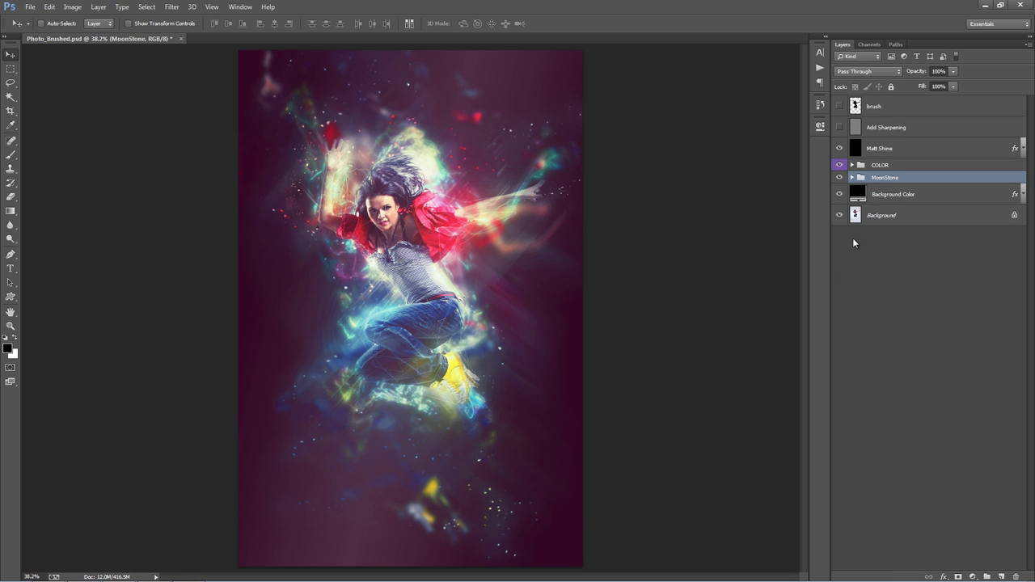
# Step: Expand and collapse the COLOR and MoonStone groups to examine how the effect layers are organised
pyautogui.click(852, 177)
pyautogui.click(851, 178)
pyautogui.click(851, 165)
pyautogui.click(852, 165)
pyautogui.click(851, 178)
pyautogui.click(851, 178)
pyautogui.click(851, 178)
pyautogui.click(852, 178)
pyautogui.click(852, 178)
pyautogui.click(852, 178)
# Step: Make the brush layer visible above the effect layers
pyautogui.click(908, 123)
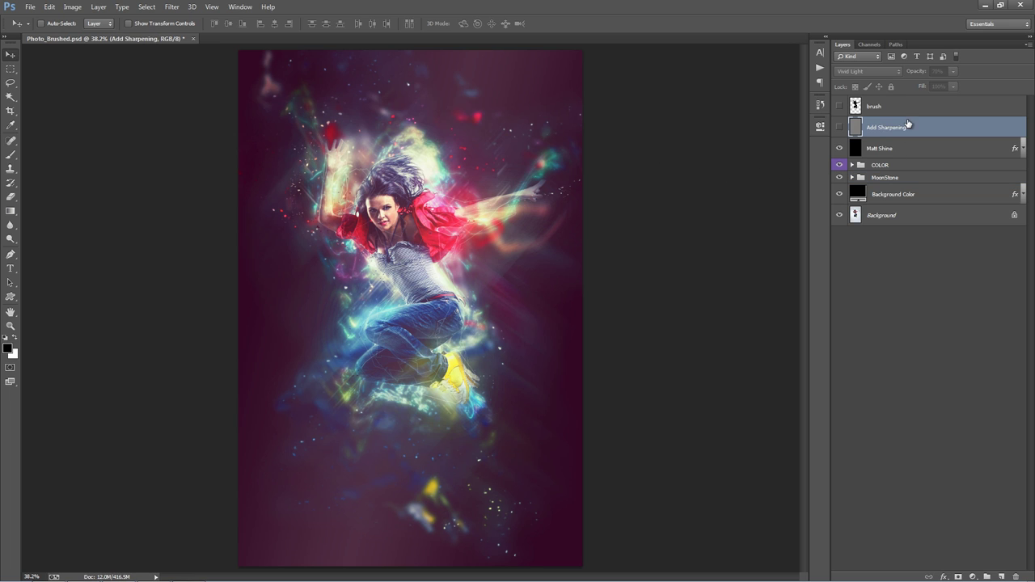
pyautogui.click(906, 107)
pyautogui.click(839, 106)
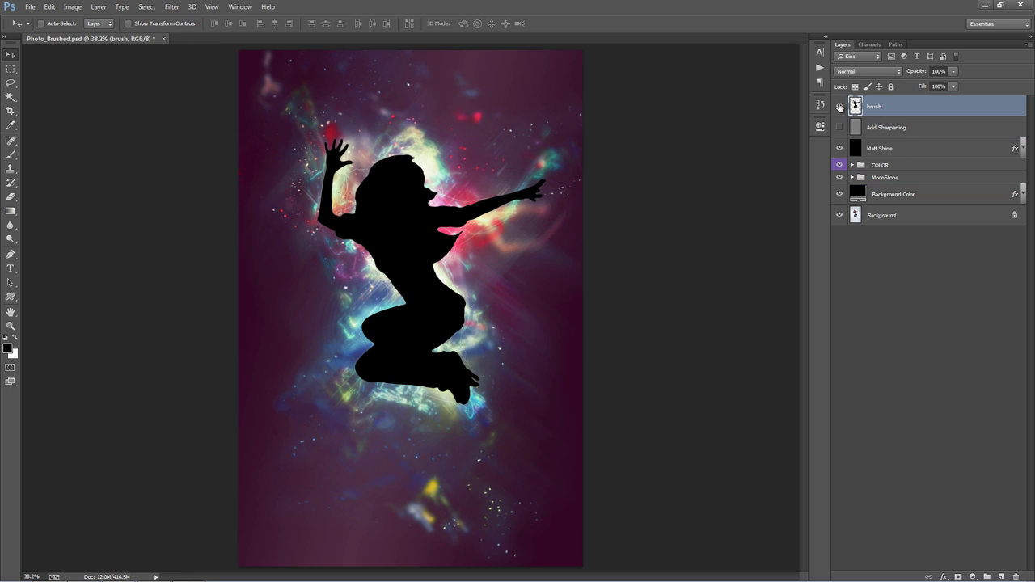
pyautogui.click(840, 106)
pyautogui.click(839, 106)
# Step: Delete the layers from Add Sharpening through Background Color, undo the deletion, and hide the brush layer
pyautogui.click(896, 130)
pyautogui.keyDown('shift'); pyautogui.click(912, 194); pyautogui.keyUp('shift')
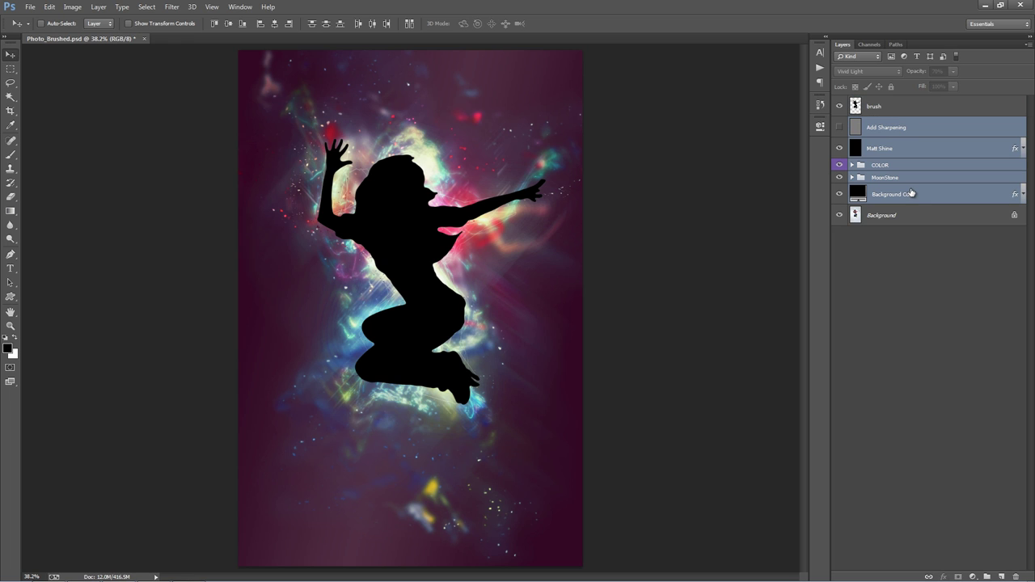
pyautogui.press('Delete')
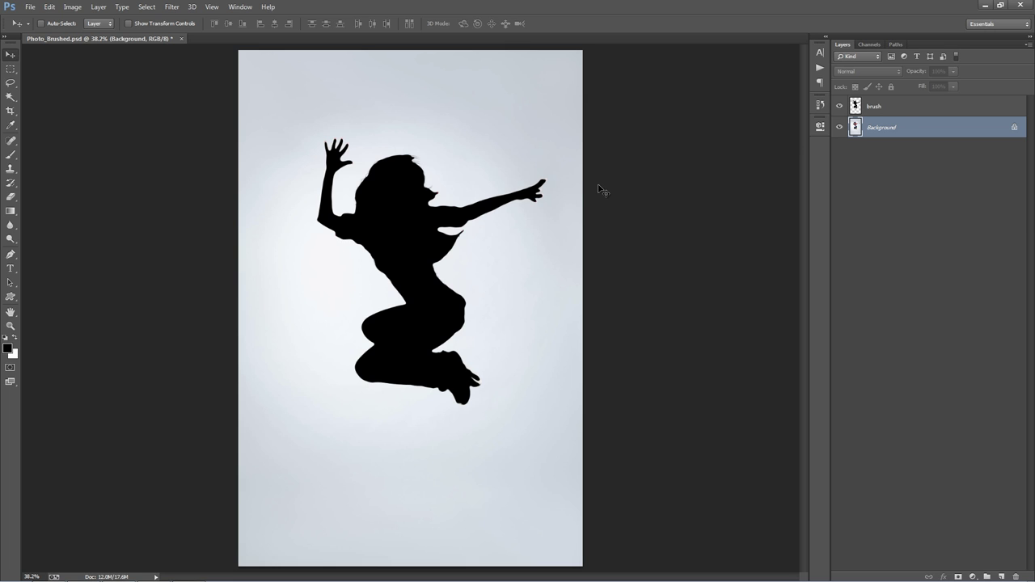
pyautogui.hotkey('ctrl', 'z')
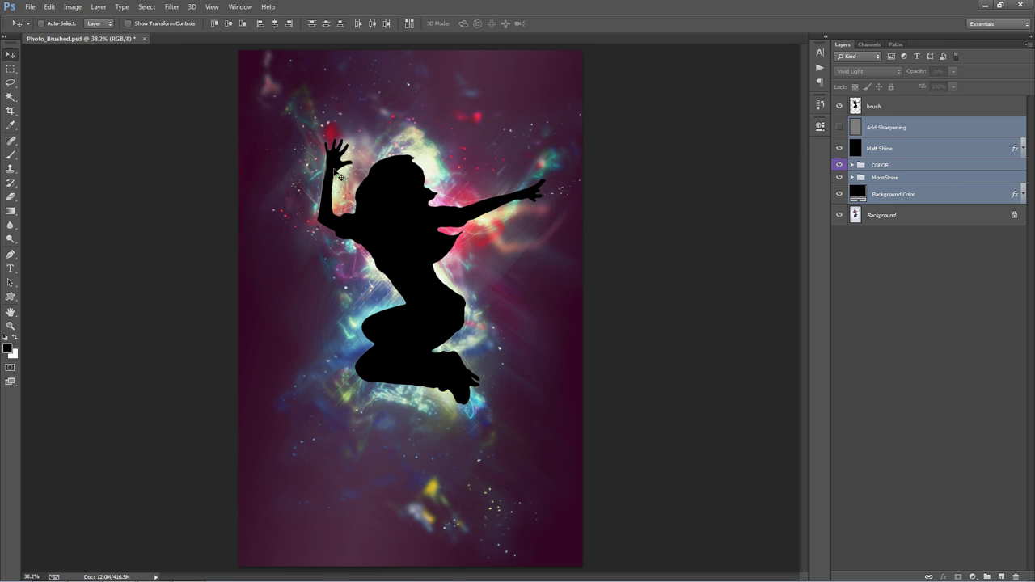
pyautogui.click(838, 106)
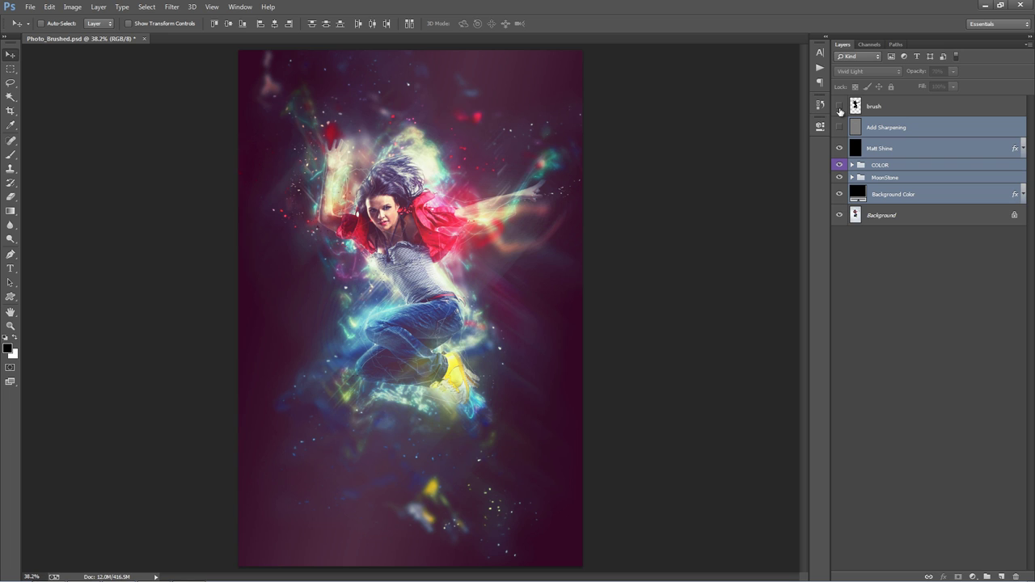
# Step: Toggle the Add Sharpening layer on and off to compare the image with and without extra sharpening
pyautogui.click(911, 129)
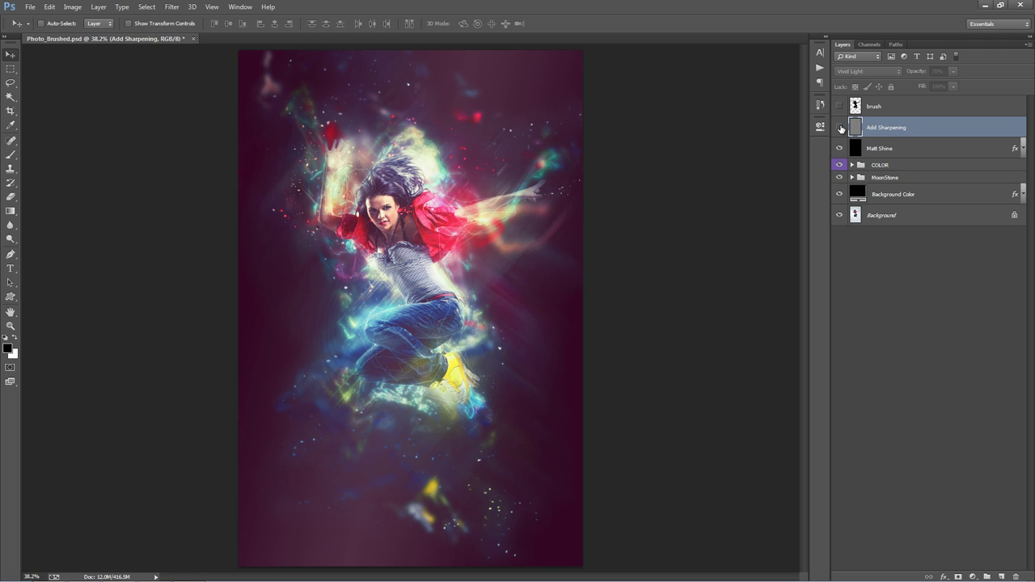
pyautogui.click(841, 127)
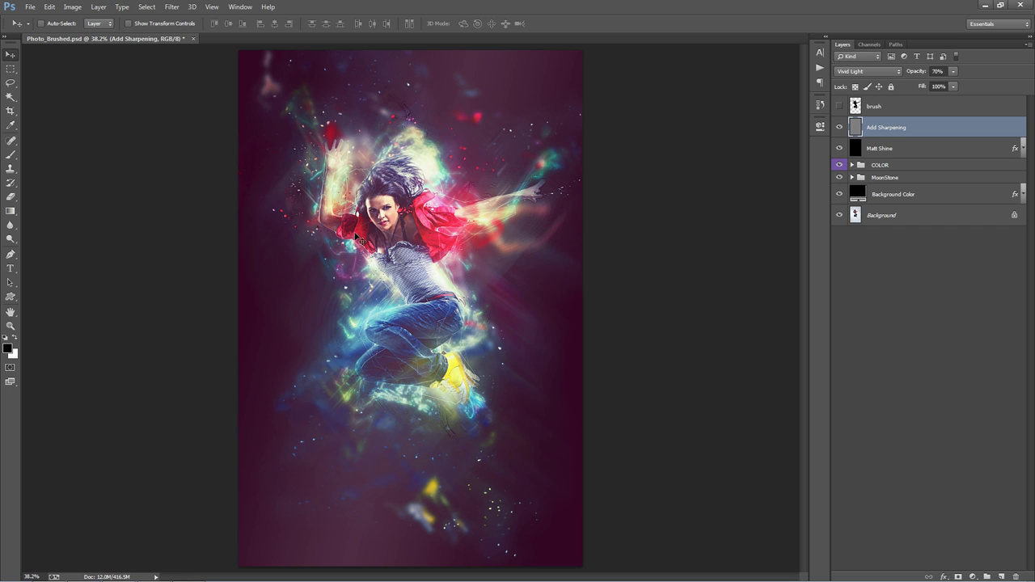
pyautogui.click(839, 127)
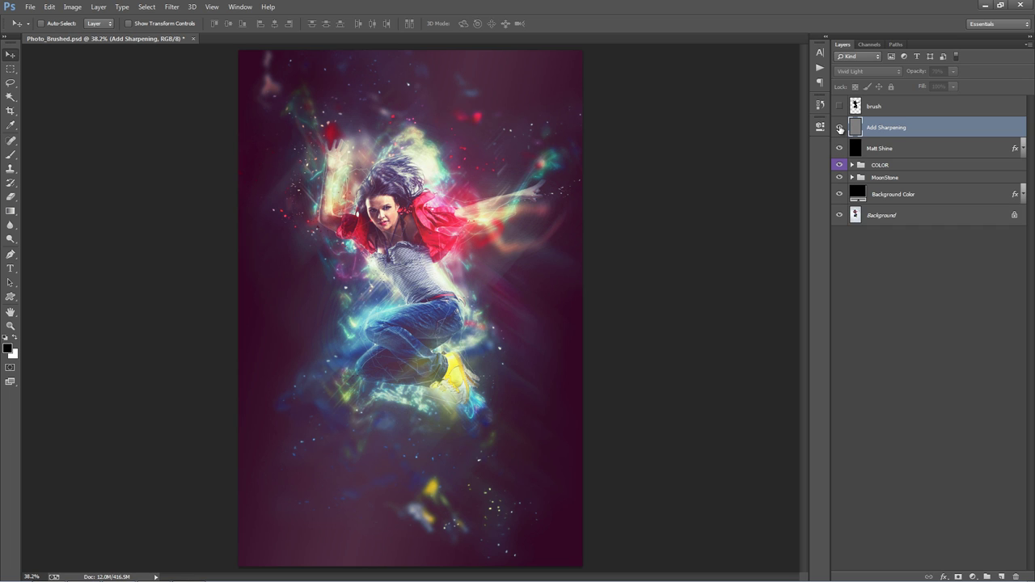
pyautogui.click(839, 128)
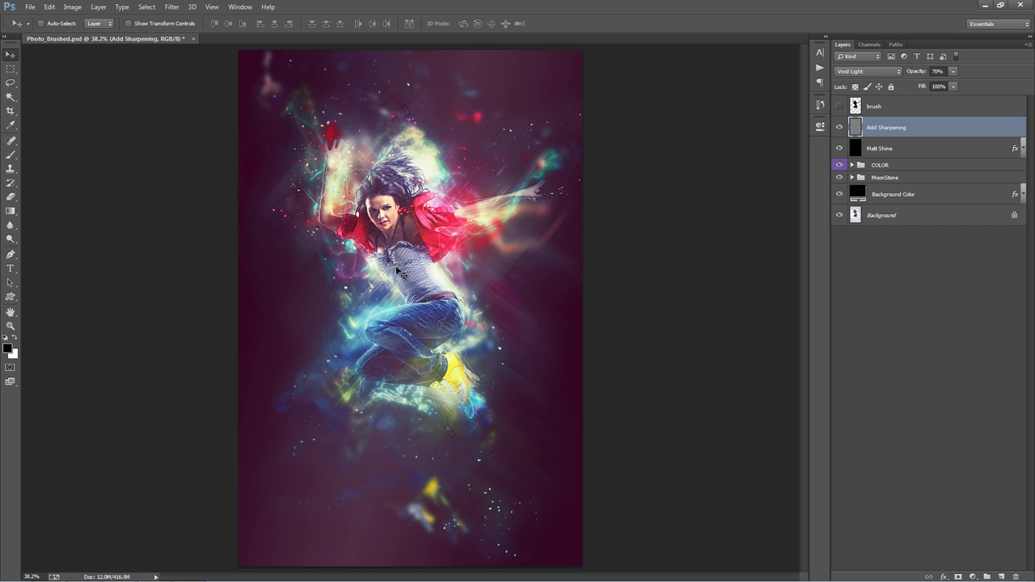
pyautogui.click(839, 127)
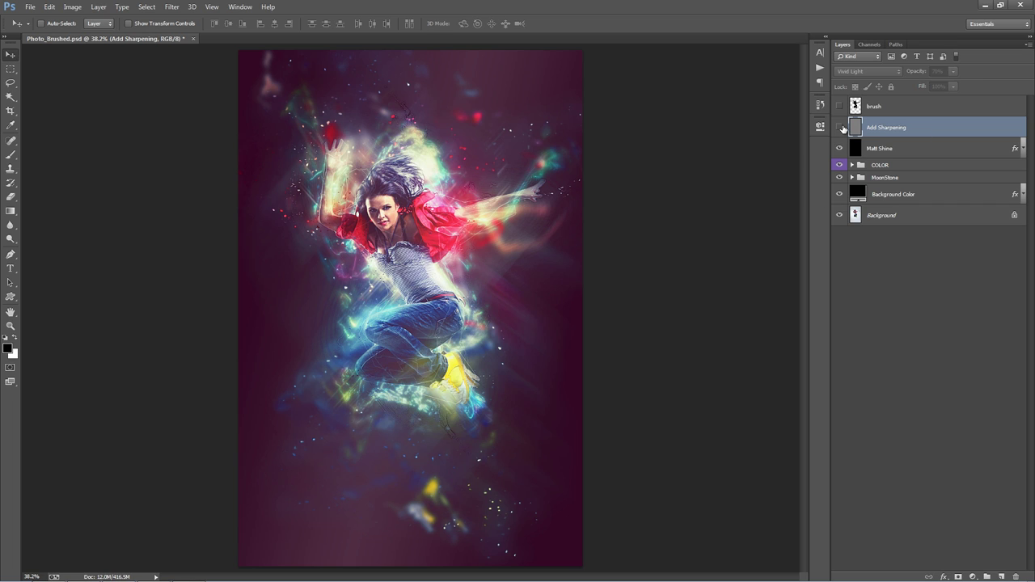
# Step: Hide and show the Matt Shine layer to compare its effect on the image
pyautogui.click(913, 147)
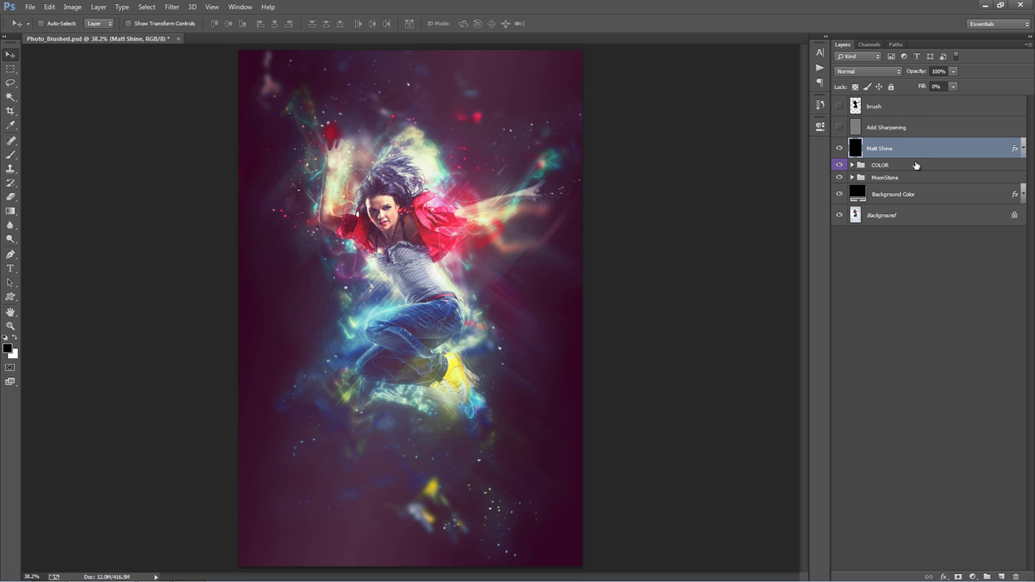
pyautogui.click(841, 149)
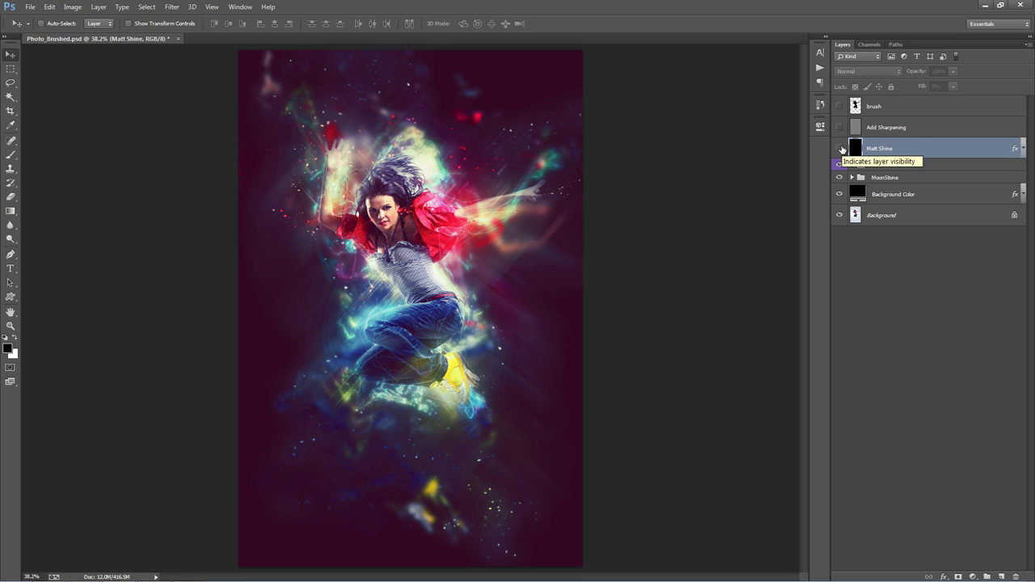
pyautogui.click(841, 149)
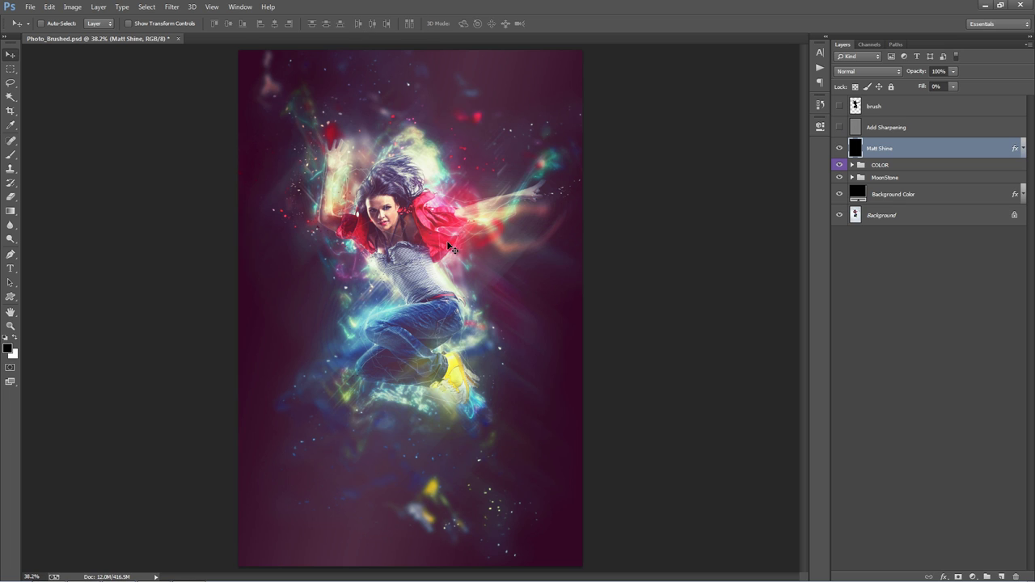
# Step: Set the Matt Shine layer's Gradient Overlay angle to -7° and reduce its scale
pyautogui.doubleClick(908, 152)
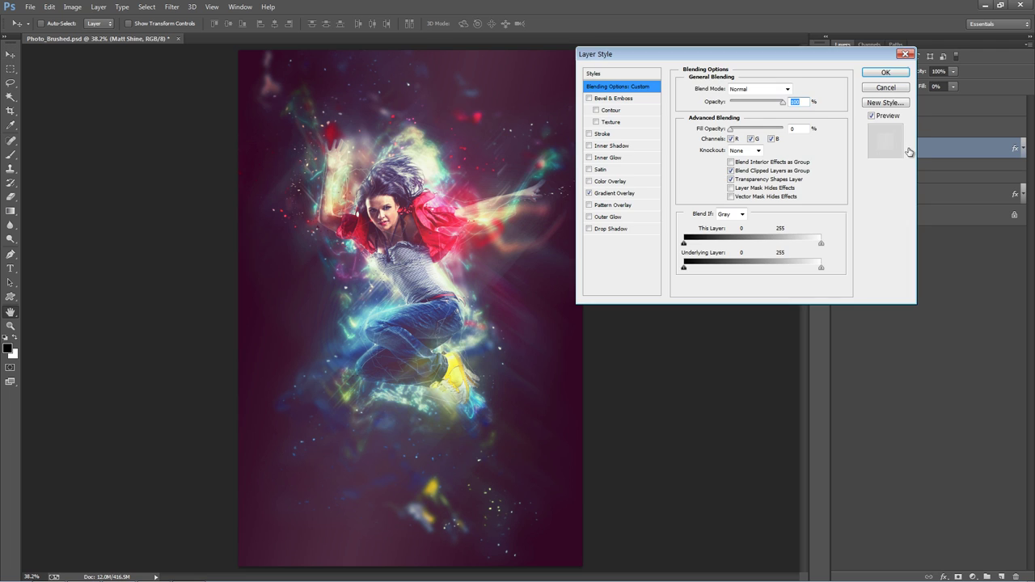
pyautogui.click(608, 196)
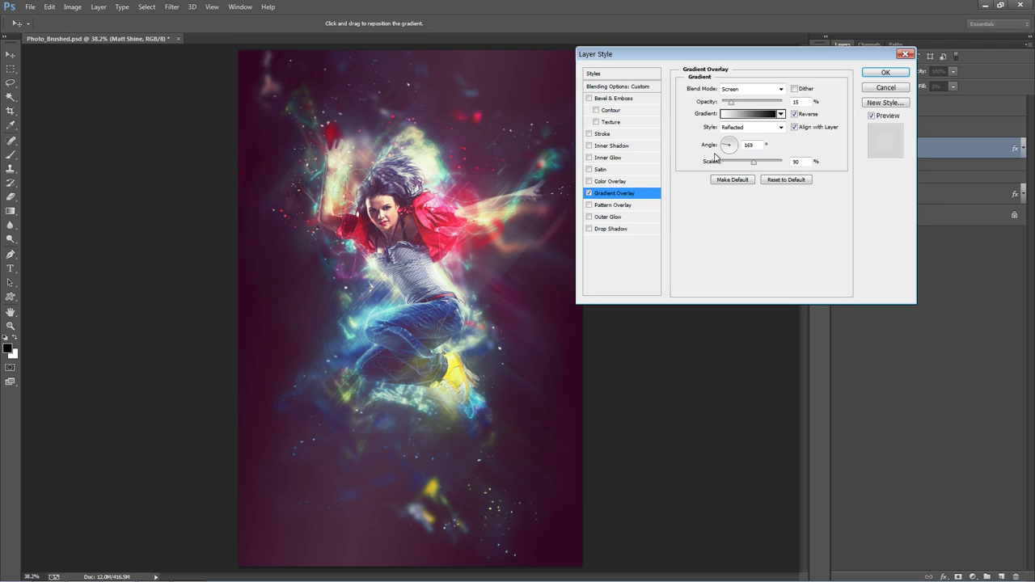
pyautogui.moveTo(725, 152); pyautogui.dragTo(743, 163)
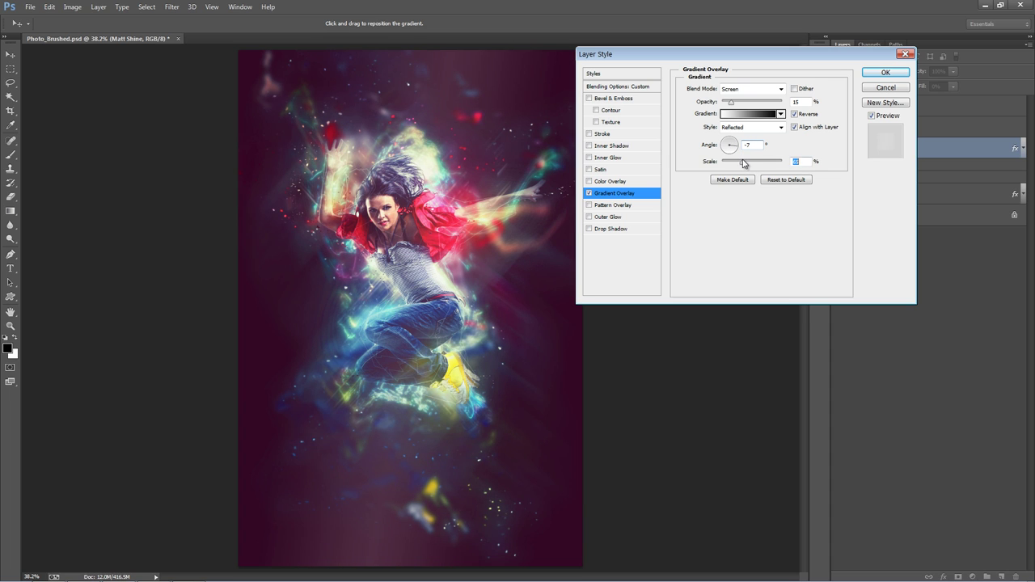
pyautogui.click(882, 74)
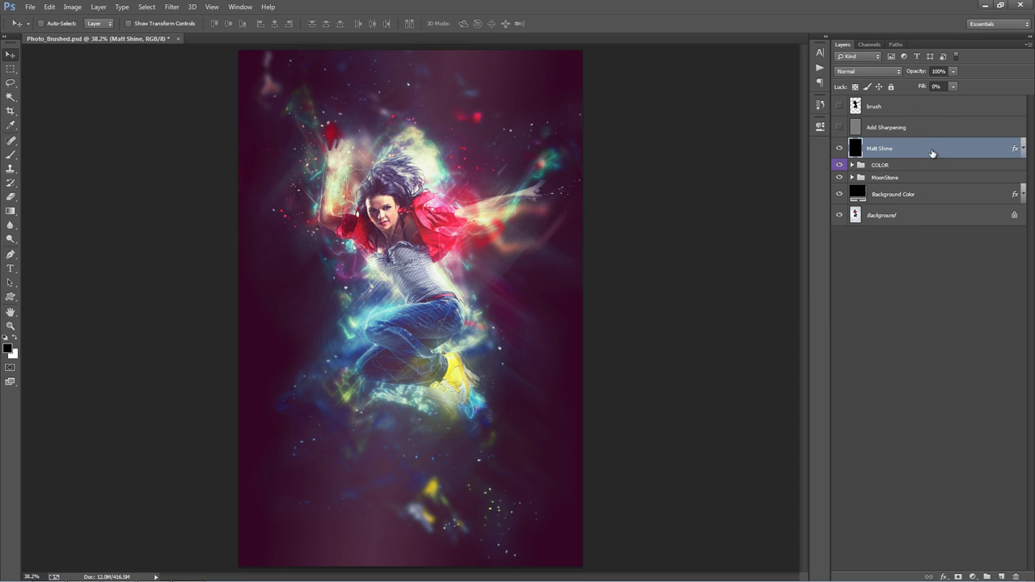
# Step: Expand the COLOR group and raise the saturation of the Overall Saturation adjustment layer to about +19
pyautogui.click(898, 166)
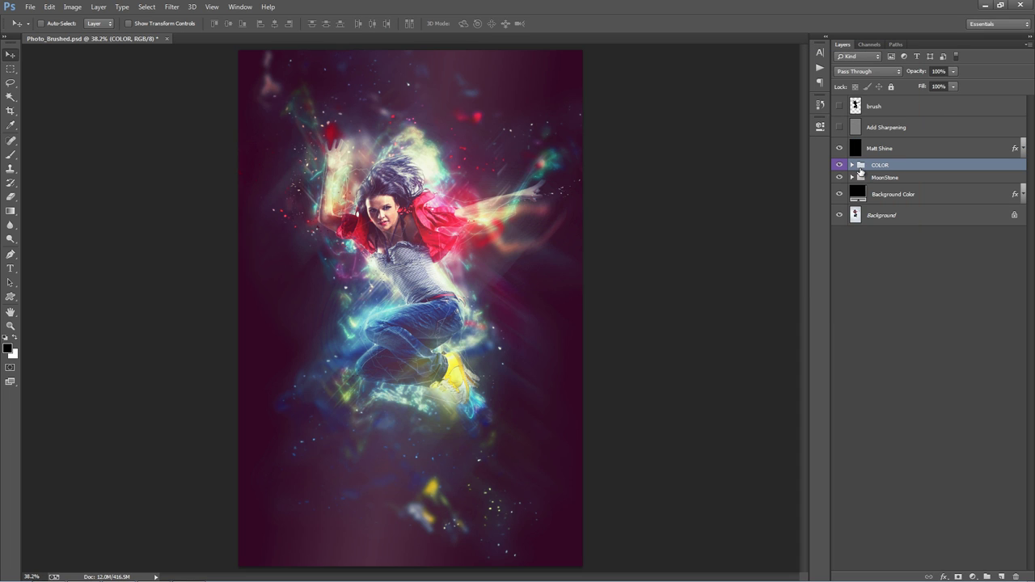
pyautogui.click(851, 165)
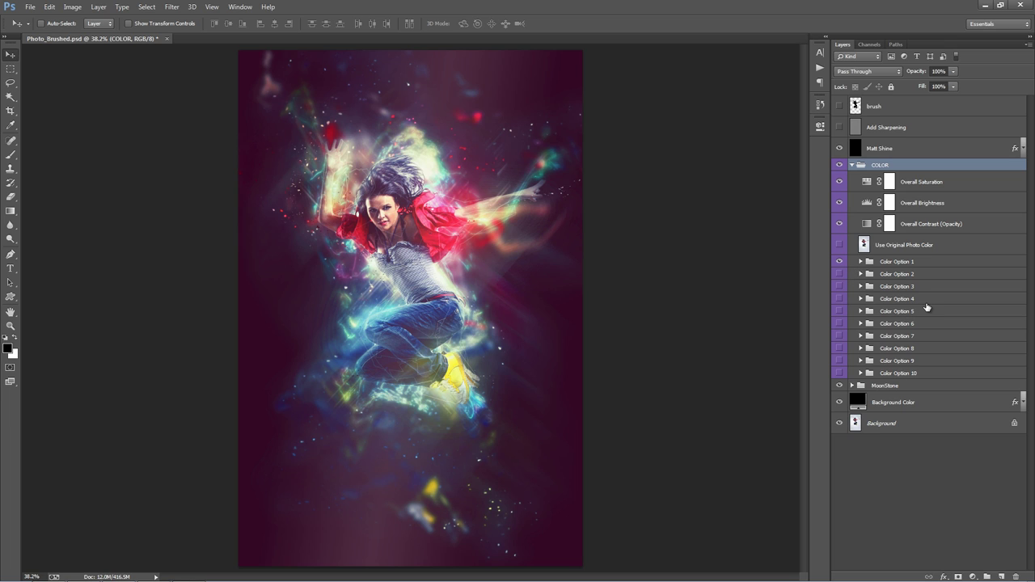
pyautogui.click(925, 187)
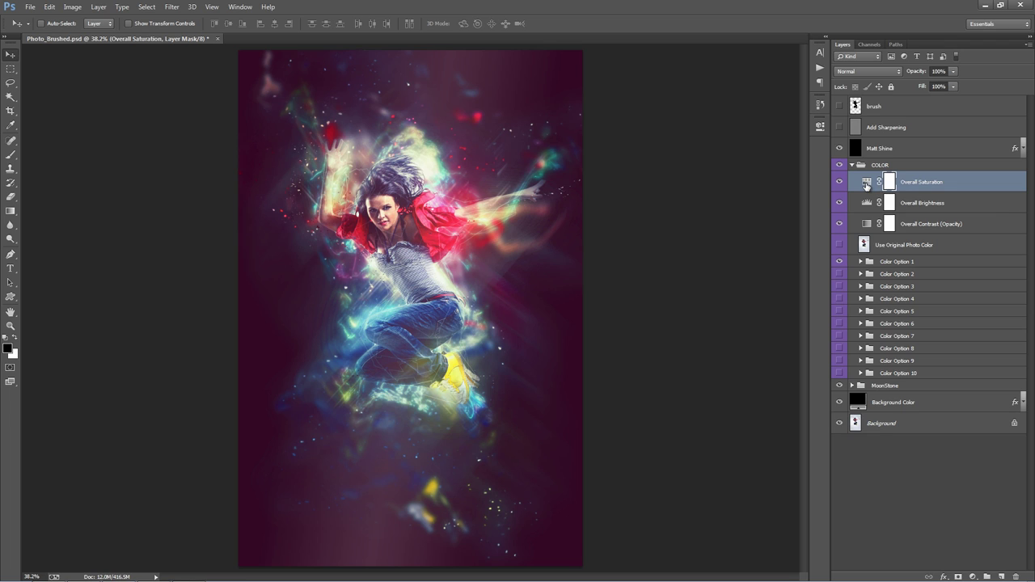
pyautogui.doubleClick(866, 182)
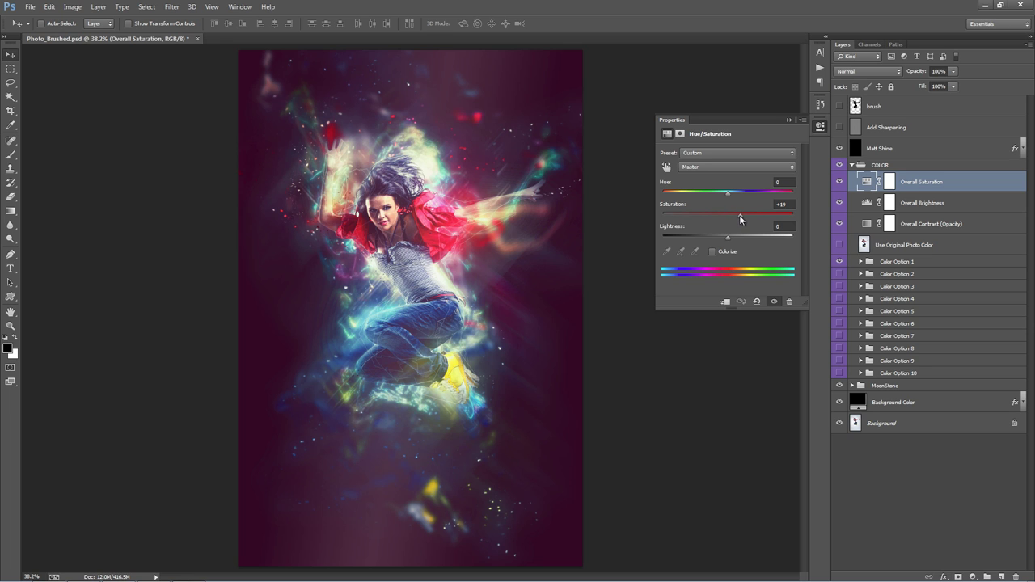
pyautogui.moveTo(729, 217)
pyautogui.mouseDown()
pyautogui.moveTo(671, 217)
pyautogui.moveTo(744, 222)
pyautogui.mouseUp()
pyautogui.click(787, 119)
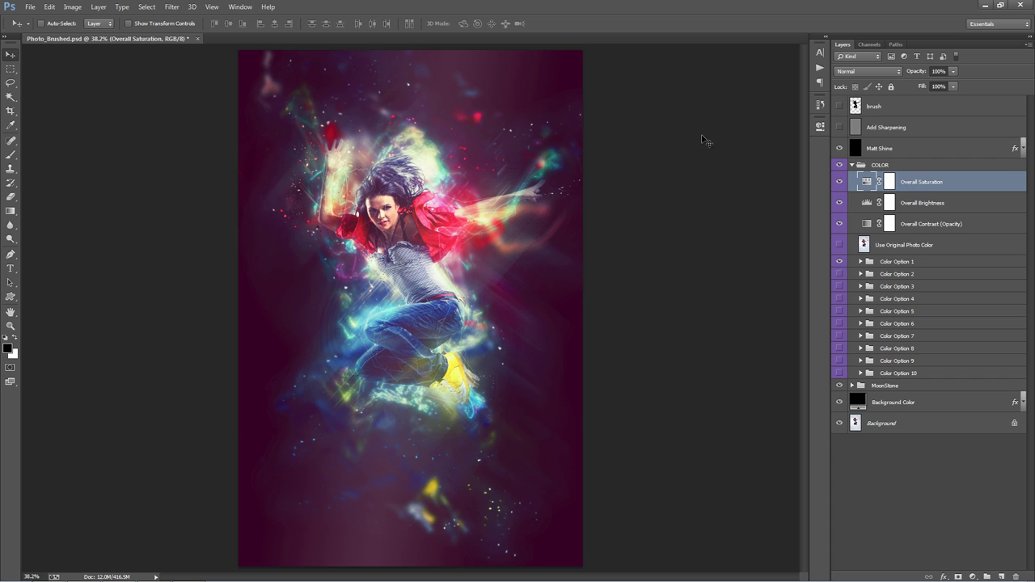
# Step: Adjust the input levels of the Overall Brightness adjustment layer at its black and white ends
pyautogui.click(923, 205)
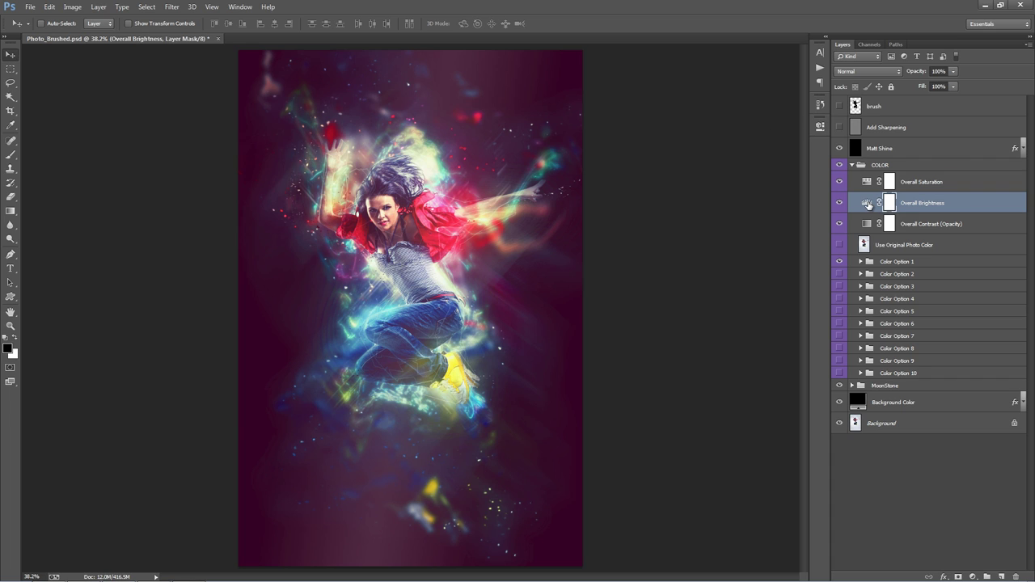
pyautogui.doubleClick(867, 204)
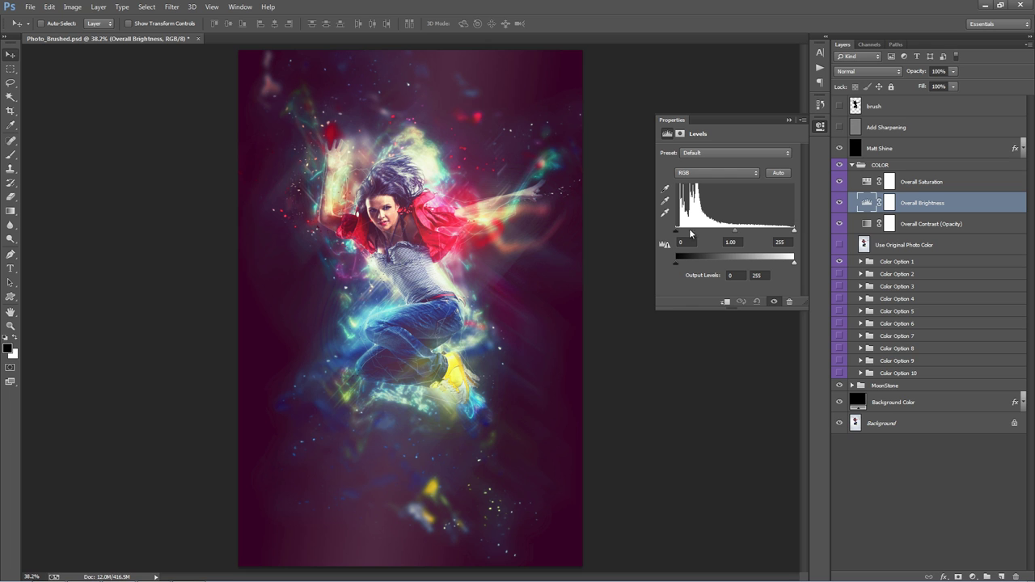
pyautogui.moveTo(678, 233)
pyautogui.mouseDown()
pyautogui.moveTo(704, 232)
pyautogui.moveTo(676, 232)
pyautogui.mouseUp()
pyautogui.moveTo(793, 230)
pyautogui.mouseDown()
pyautogui.moveTo(769, 231)
pyautogui.moveTo(802, 230)
pyautogui.mouseUp()
pyautogui.click(788, 120)
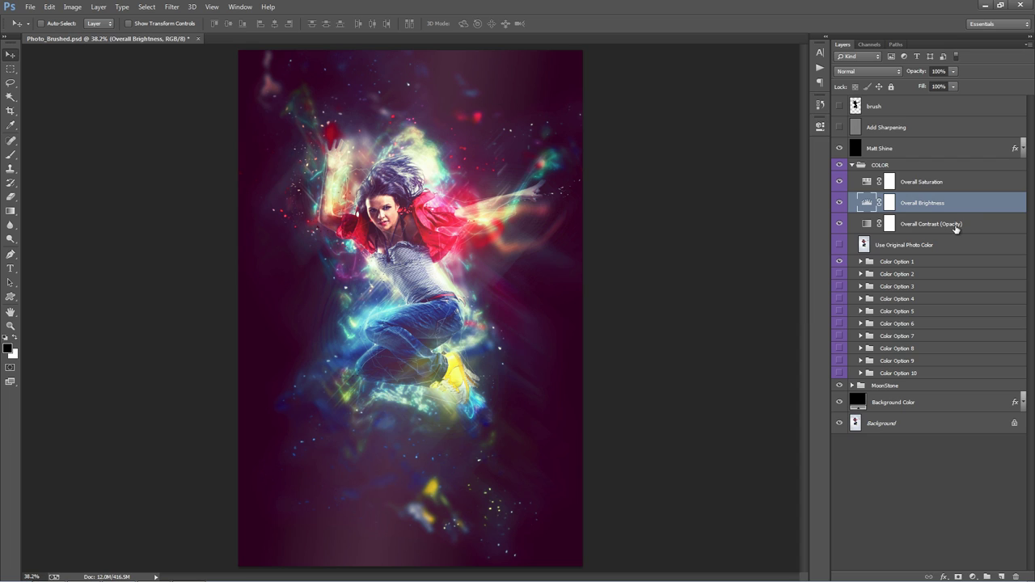
# Step: Preview the Overall Contrast (Opacity) layer at 100% and 0% opacity, and settle on a low opacity
pyautogui.click(956, 230)
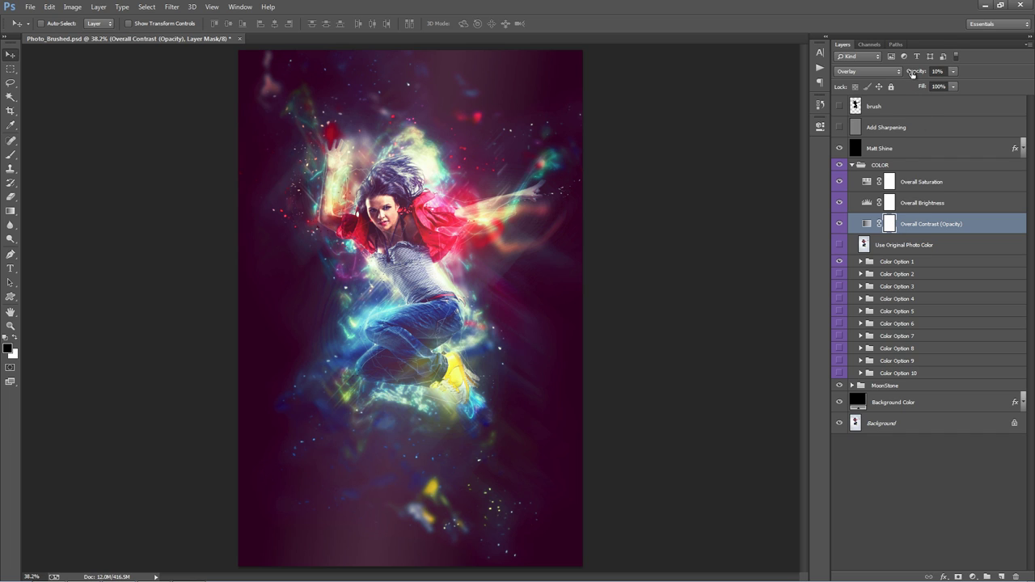
pyautogui.moveTo(911, 73); pyautogui.dragTo(1031, 91)
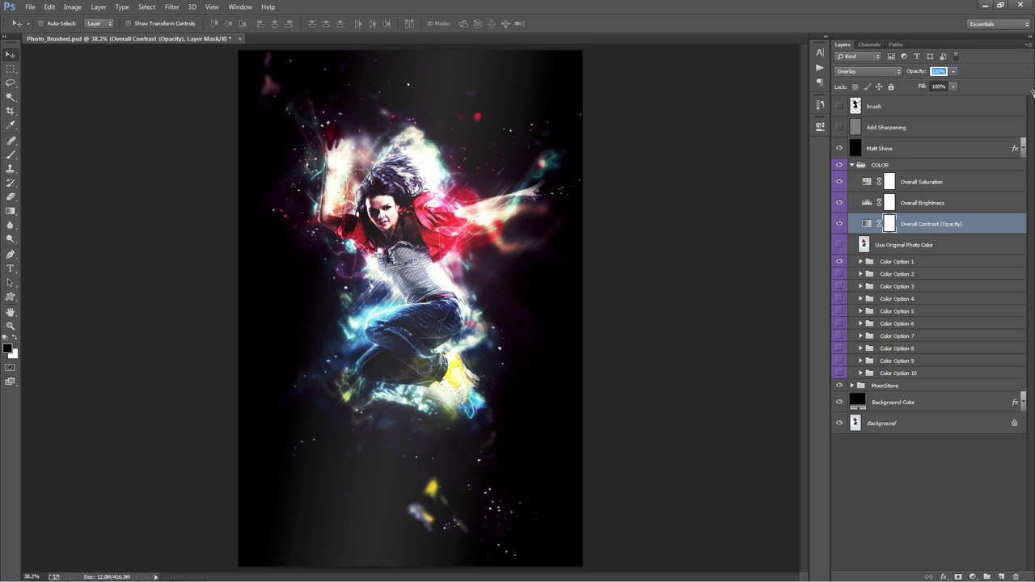
pyautogui.moveTo(1032, 91); pyautogui.dragTo(114, 114)
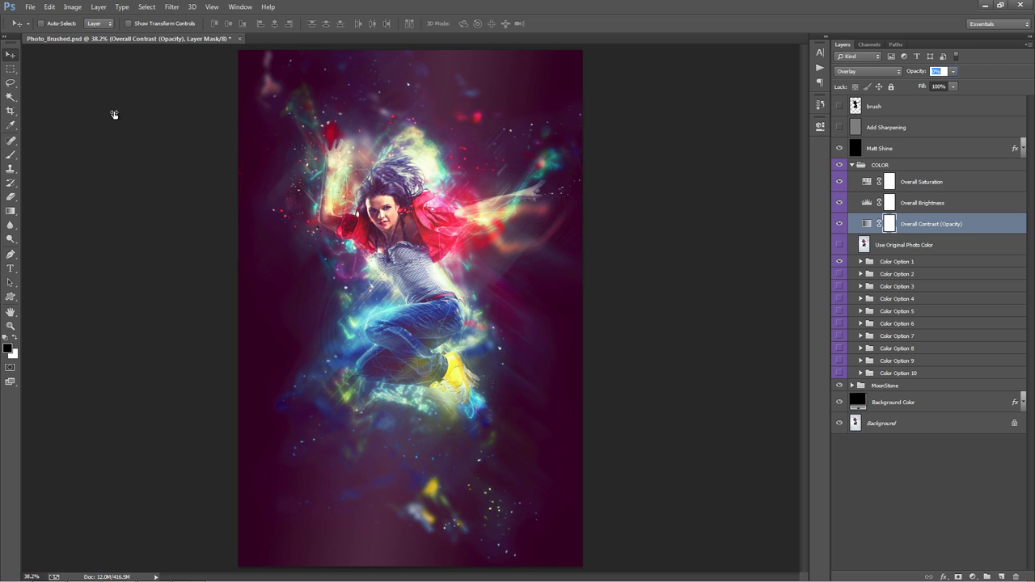
pyautogui.press('Return')
pyautogui.moveTo(909, 74); pyautogui.dragTo(918, 76)
pyautogui.moveTo(918, 74); pyautogui.dragTo(918, 74)
# Step: Preview the Use Original Photo Color layer in Color and Normal blend modes, restore Color, and hide the layer
pyautogui.click(917, 243)
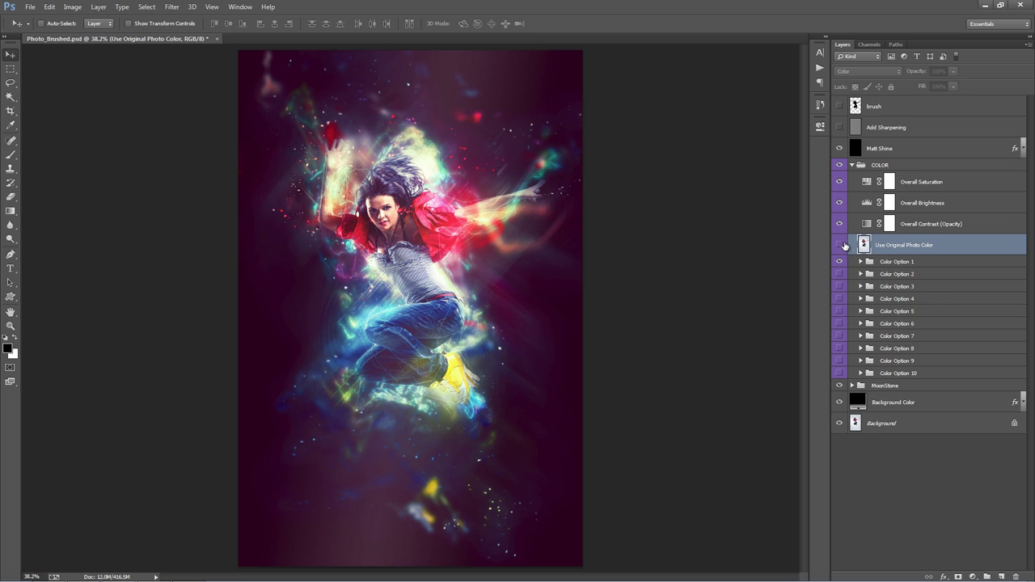
pyautogui.click(841, 244)
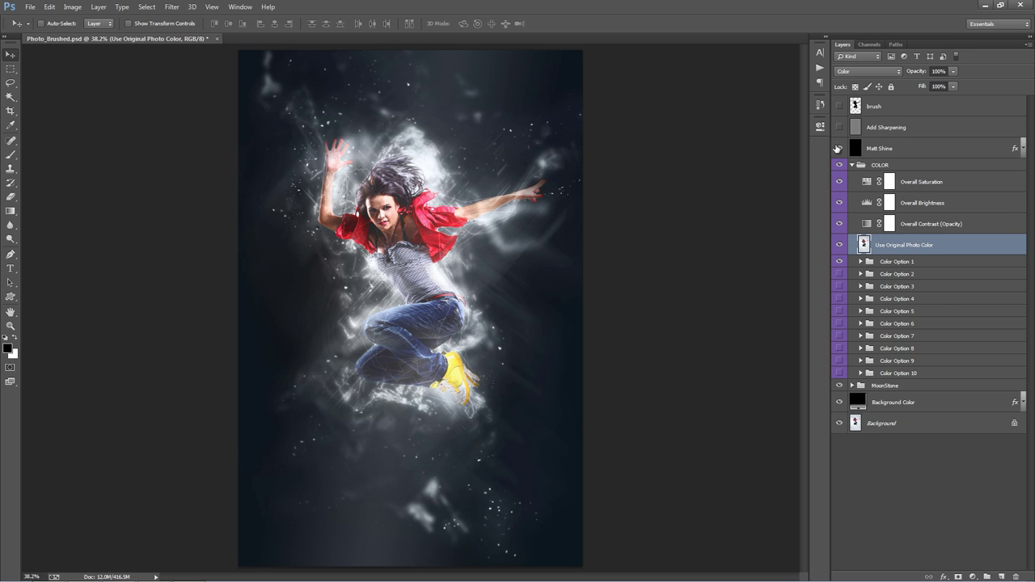
pyautogui.click(867, 71)
pyautogui.click(867, 78)
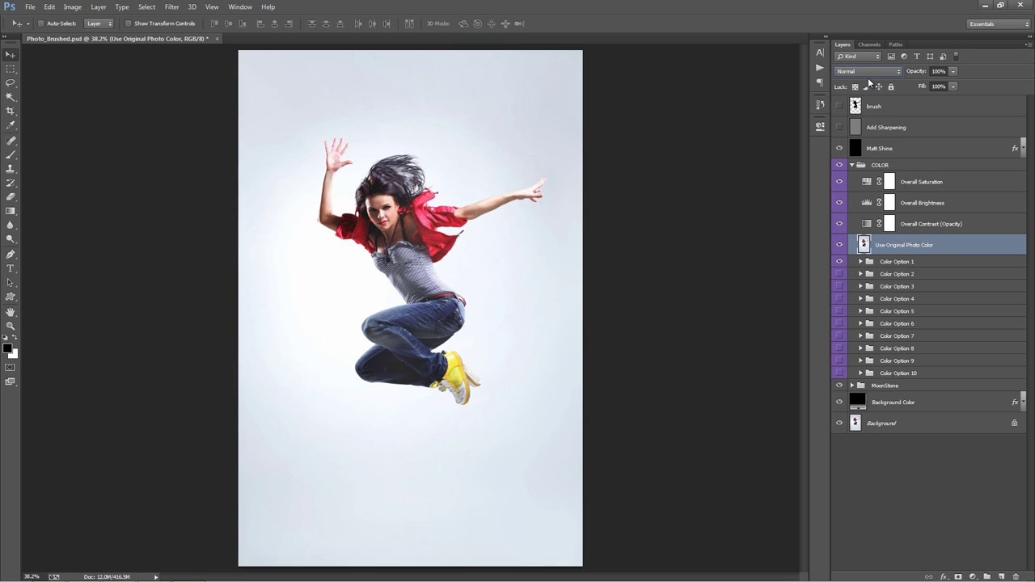
pyautogui.click(845, 74)
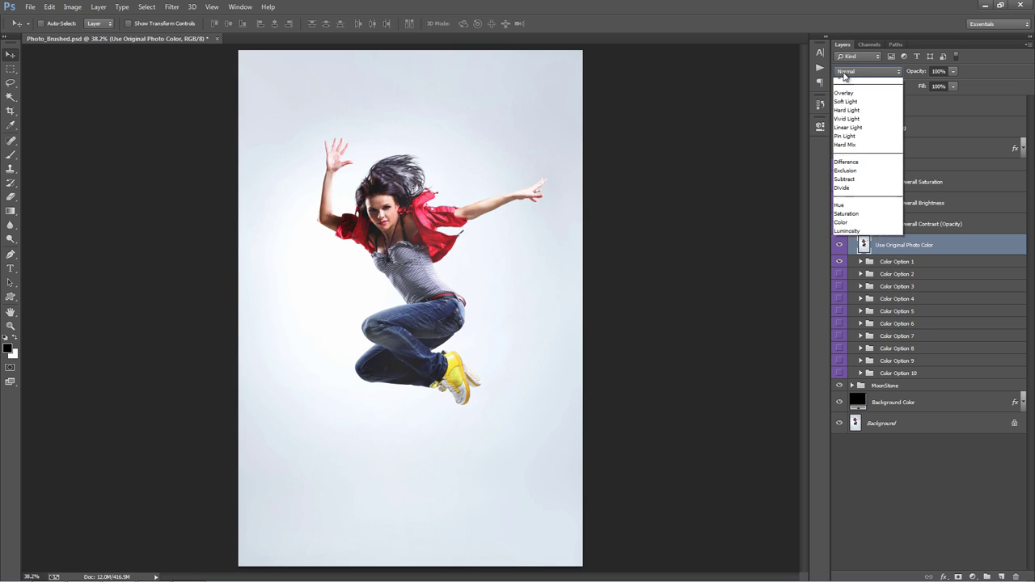
pyautogui.click(845, 341)
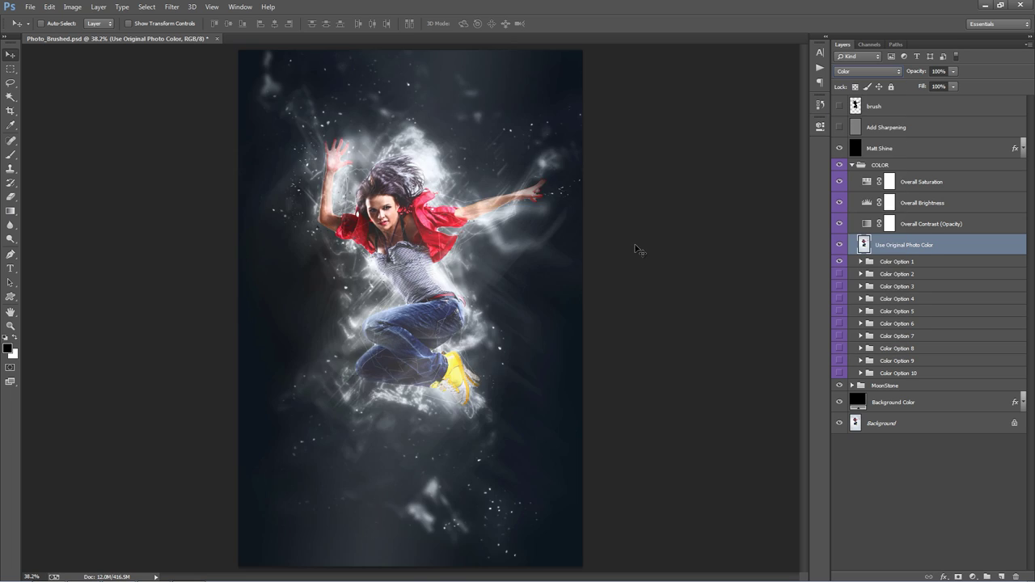
pyautogui.click(839, 245)
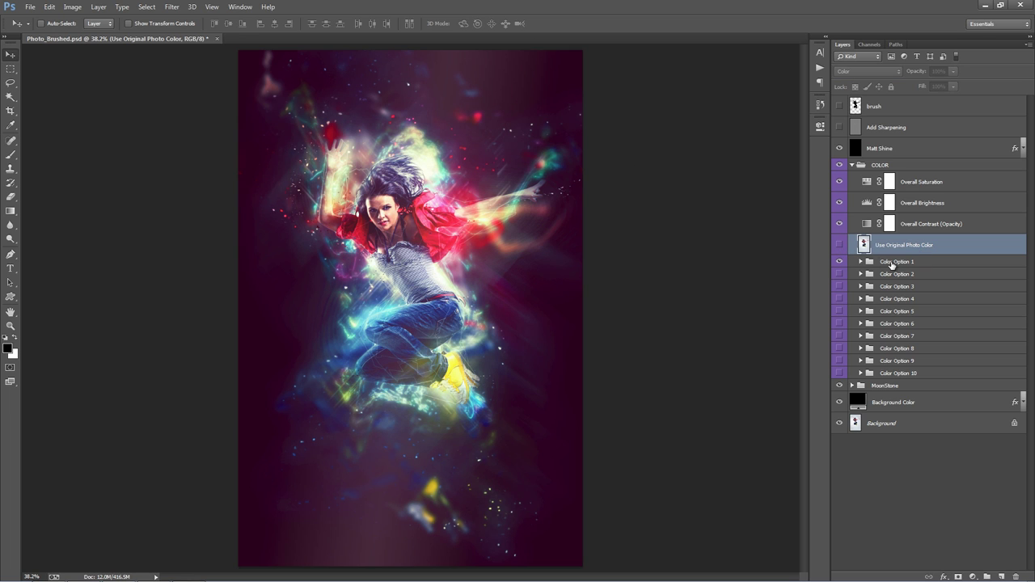
# Step: Hide the Color Option 1 group and preview Color Options 2 through 10 one at a time
pyautogui.click(891, 264)
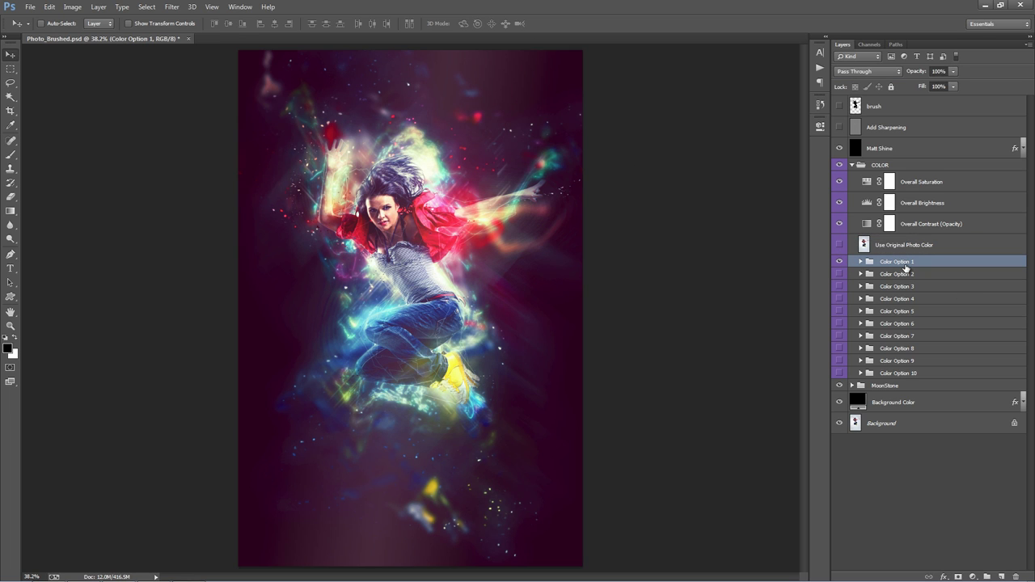
pyautogui.click(839, 262)
pyautogui.click(839, 274)
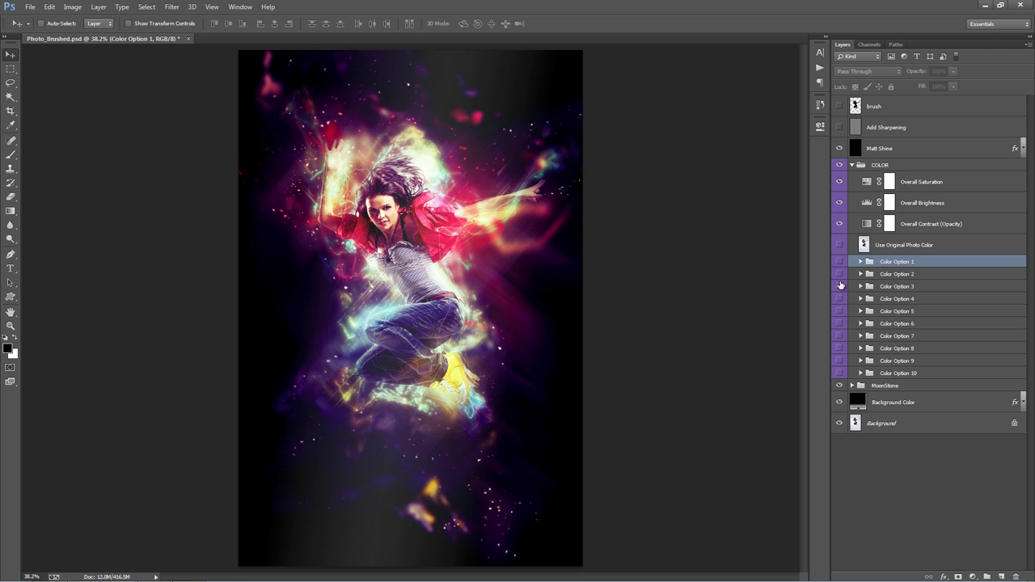
pyautogui.click(840, 286)
pyautogui.click(839, 286)
pyautogui.click(839, 298)
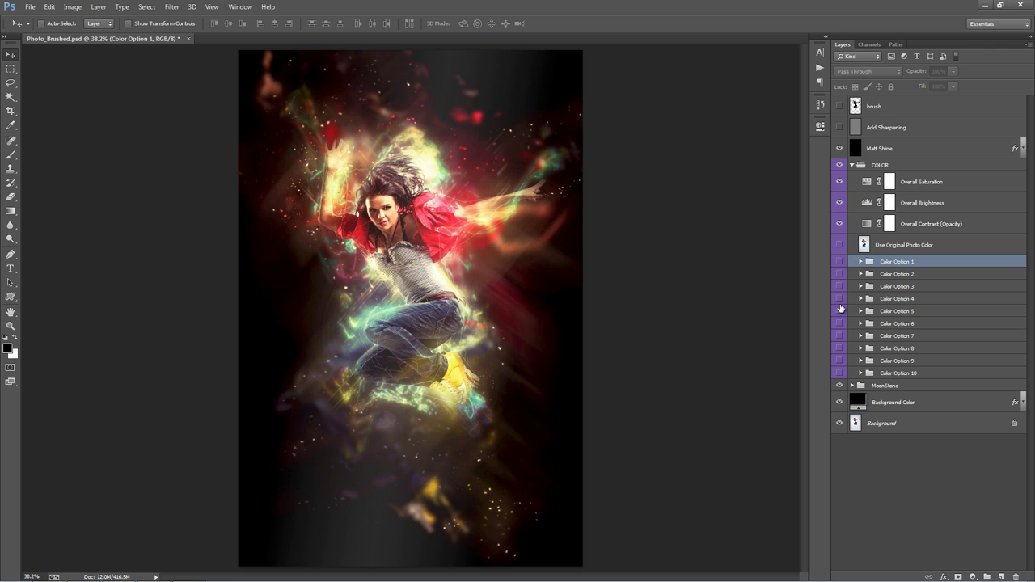
pyautogui.click(840, 310)
pyautogui.click(840, 310)
pyautogui.click(840, 310)
pyautogui.click(840, 323)
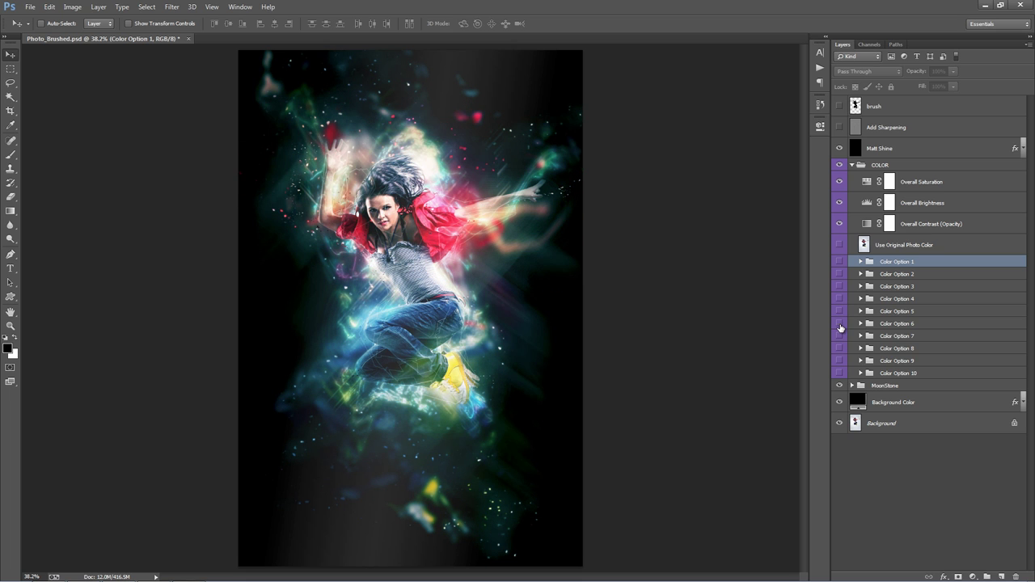
pyautogui.click(840, 326)
pyautogui.click(839, 336)
pyautogui.click(839, 335)
pyautogui.click(840, 348)
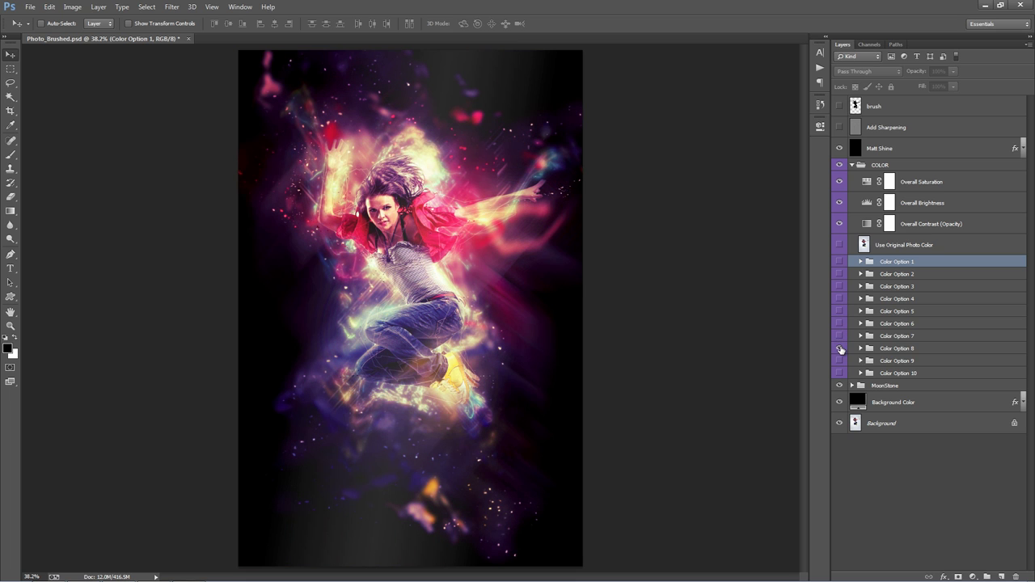
pyautogui.click(840, 348)
pyautogui.click(839, 361)
pyautogui.click(840, 363)
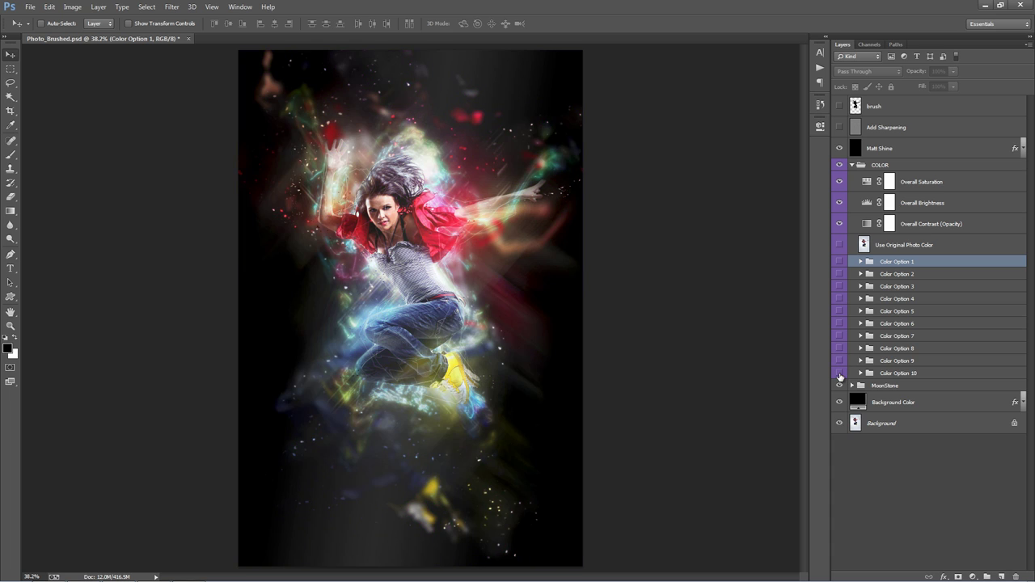
pyautogui.click(839, 373)
pyautogui.click(839, 373)
# Step: Preview Color Option 9 again, show Color Option 8 instead, and lower the Color Option 8 group's opacity to 80%
pyautogui.click(839, 360)
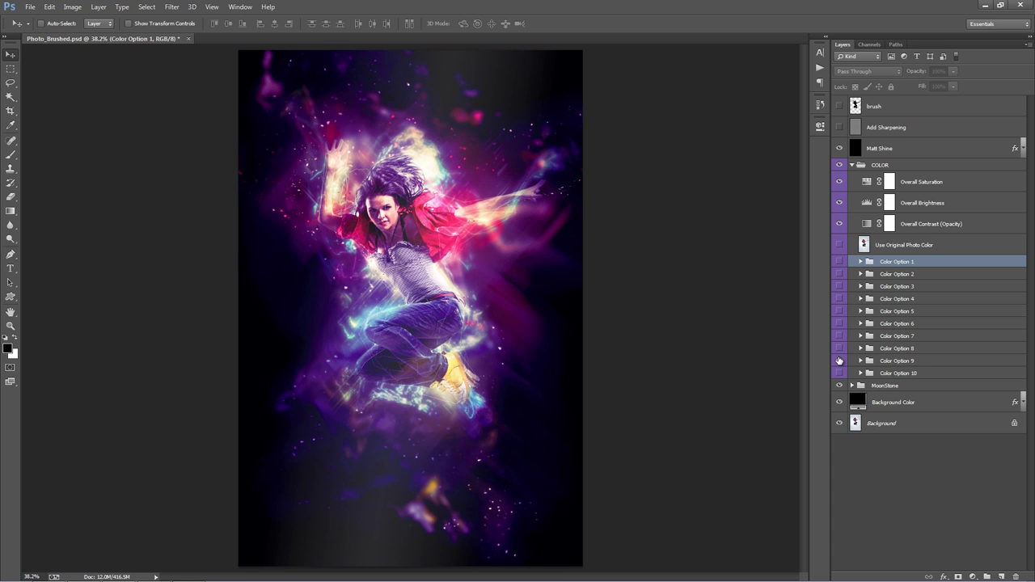
pyautogui.click(839, 360)
pyautogui.click(839, 348)
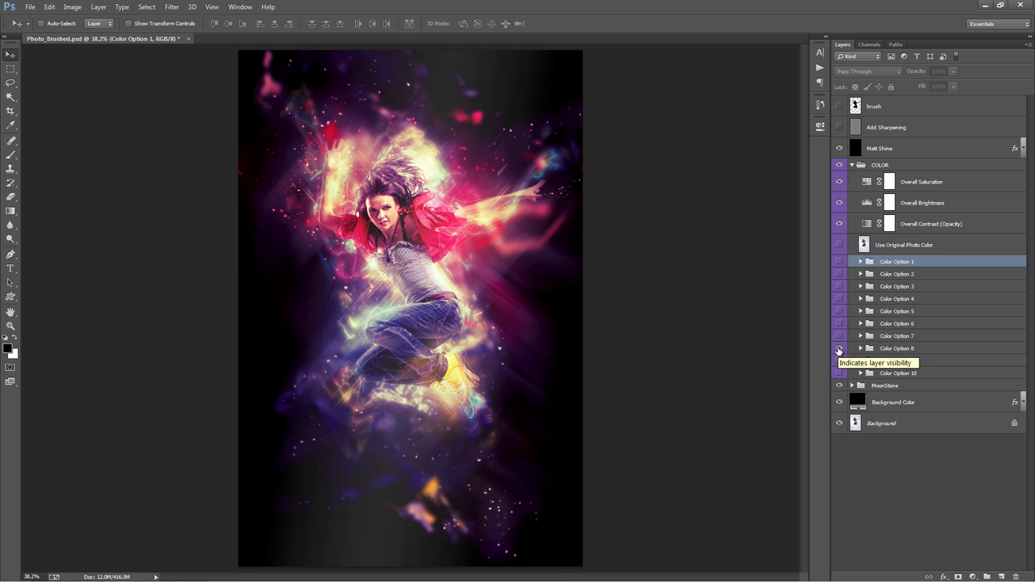
pyautogui.click(897, 348)
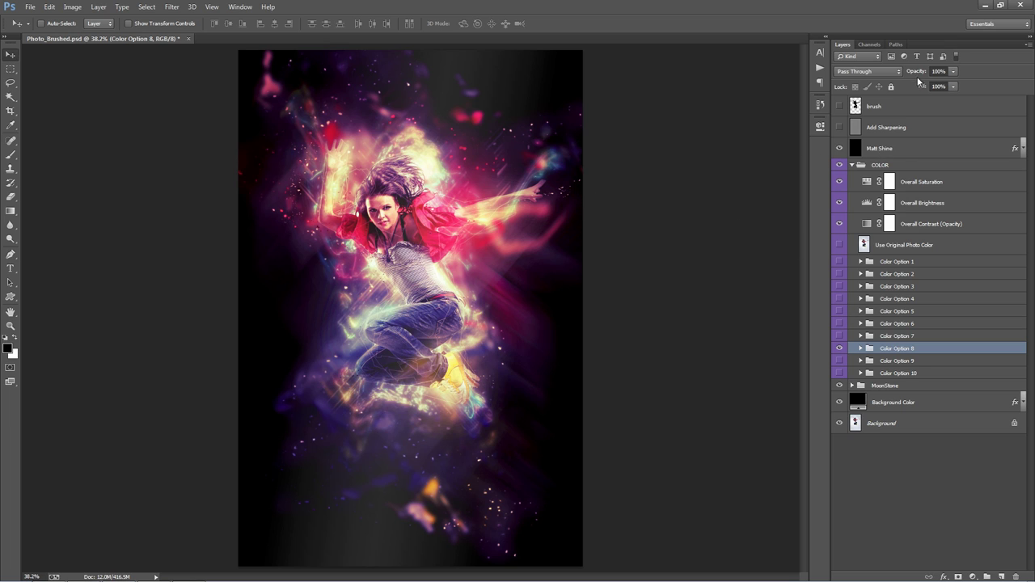
pyautogui.moveTo(918, 75); pyautogui.dragTo(538, 120)
pyautogui.moveTo(544, 119); pyautogui.dragTo(546, 120)
# Step: Blend in the Color Option 3 group alongside Color Option 8, at 31% opacity
pyautogui.click(840, 274)
pyautogui.click(839, 287)
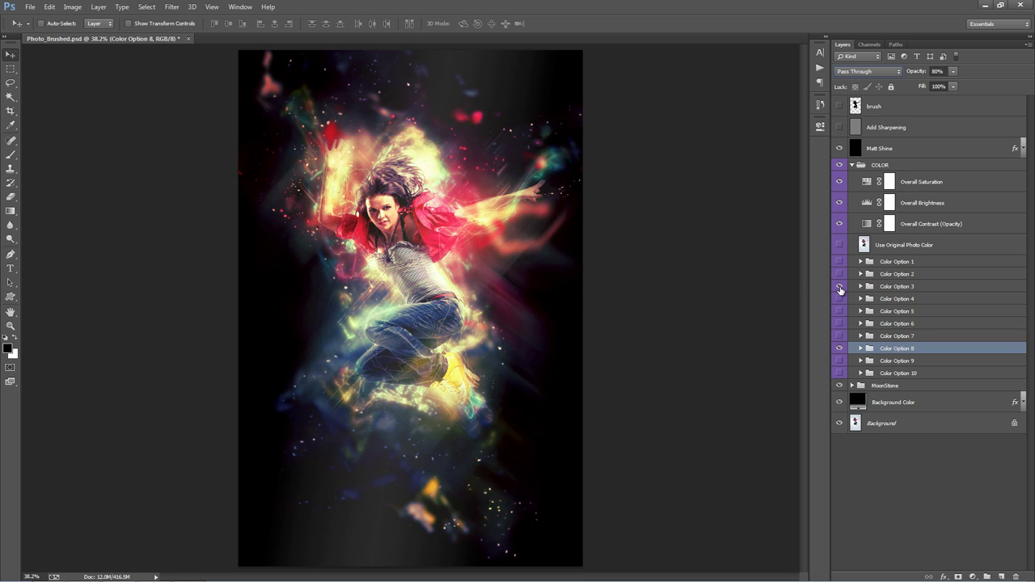
pyautogui.click(901, 287)
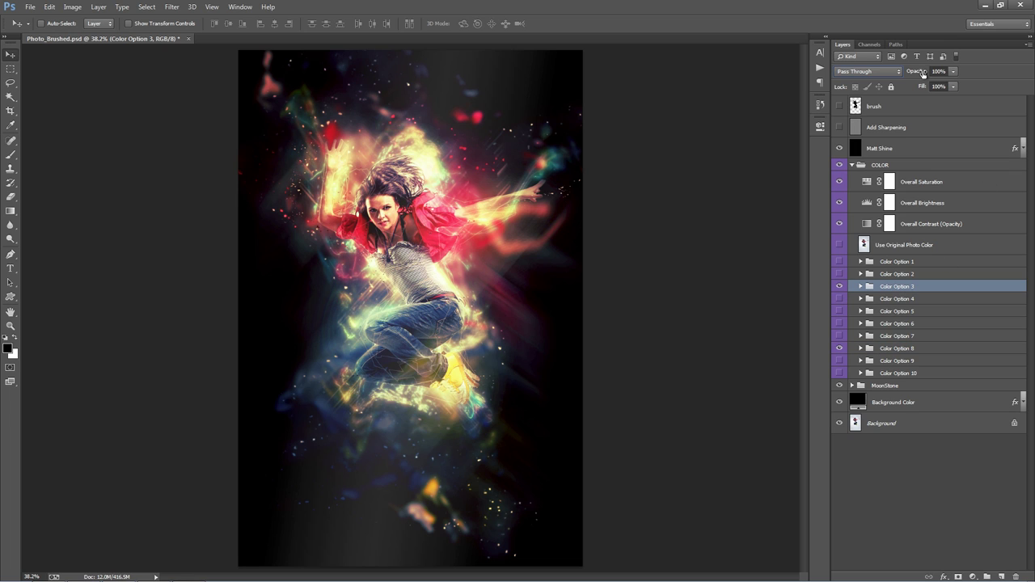
pyautogui.moveTo(922, 73); pyautogui.dragTo(49, 113)
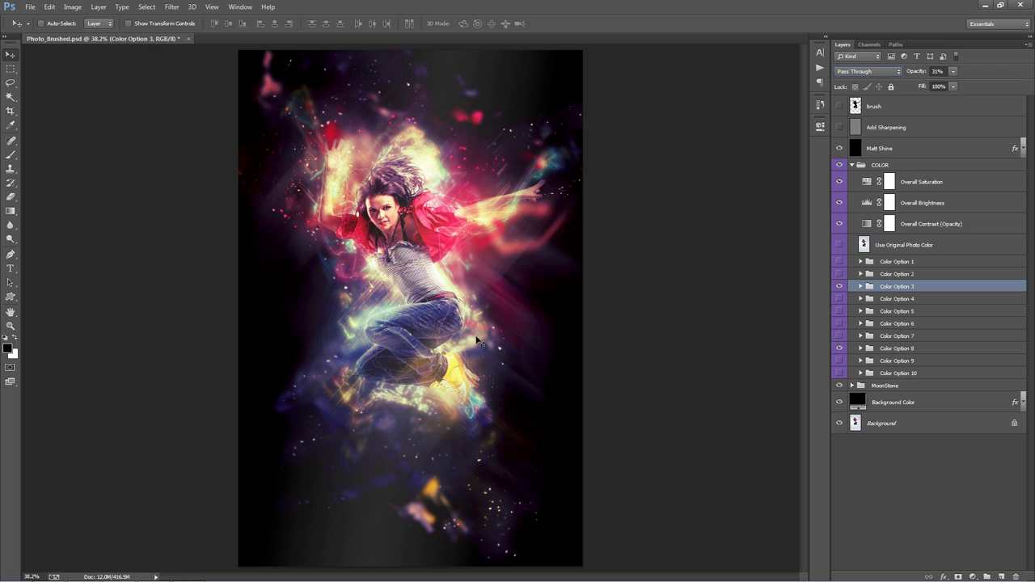
pyautogui.click(918, 353)
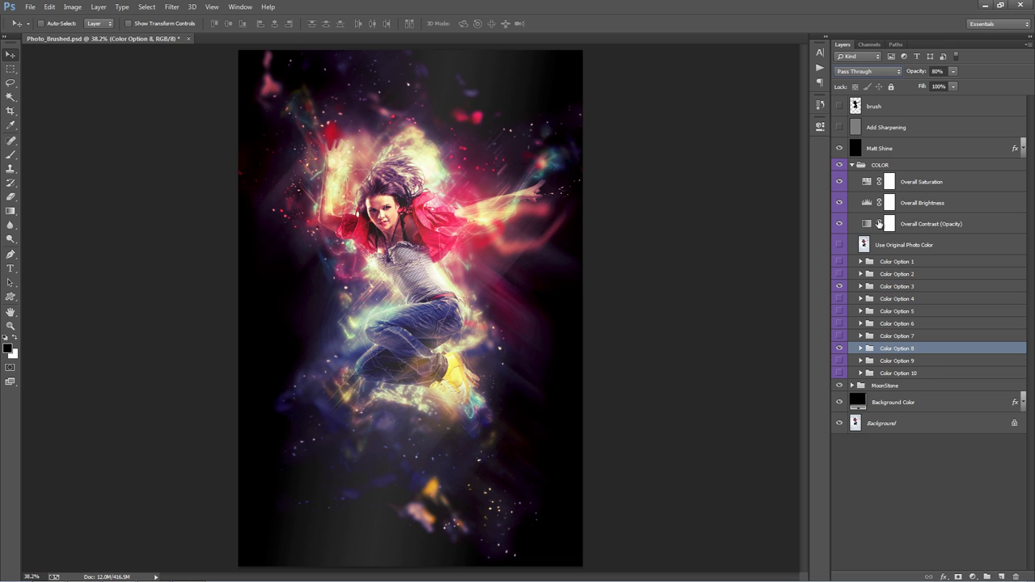
# Step: Collapse the COLOR group and toggle the MoonStone group's visibility to compare the image with and without the effect
pyautogui.click(852, 165)
pyautogui.click(892, 178)
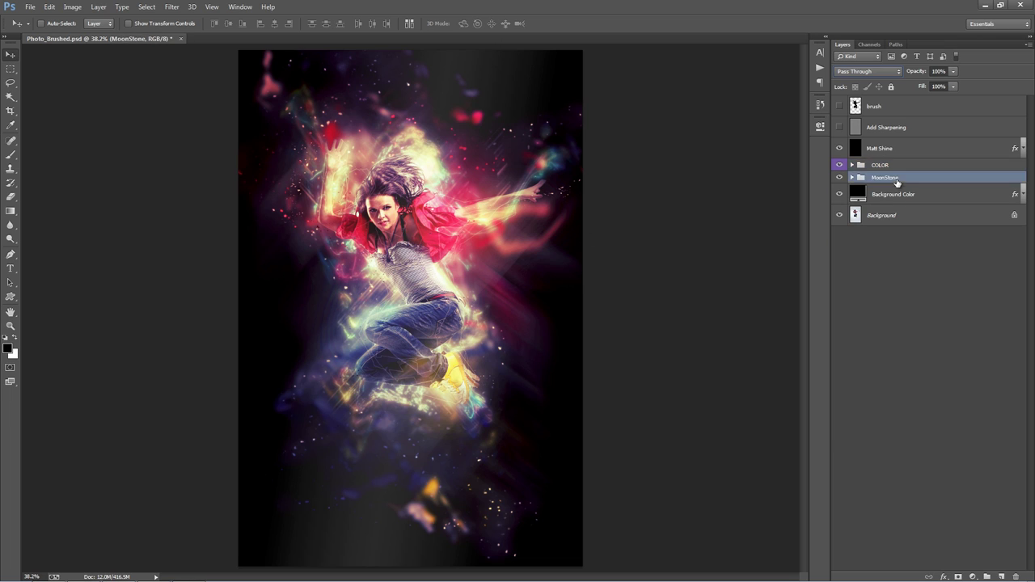
pyautogui.click(839, 178)
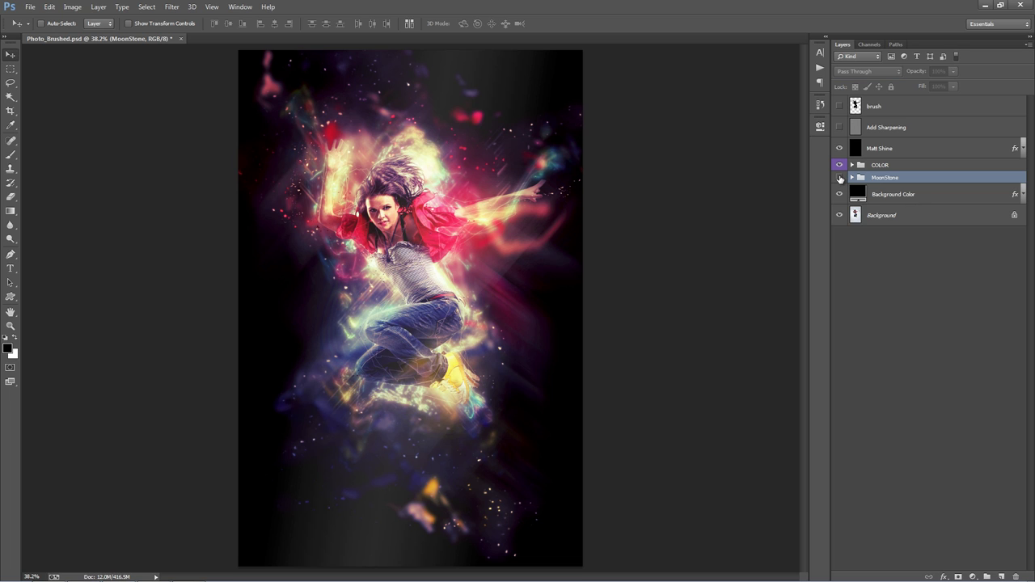
pyautogui.click(840, 177)
pyautogui.click(840, 178)
pyautogui.click(840, 178)
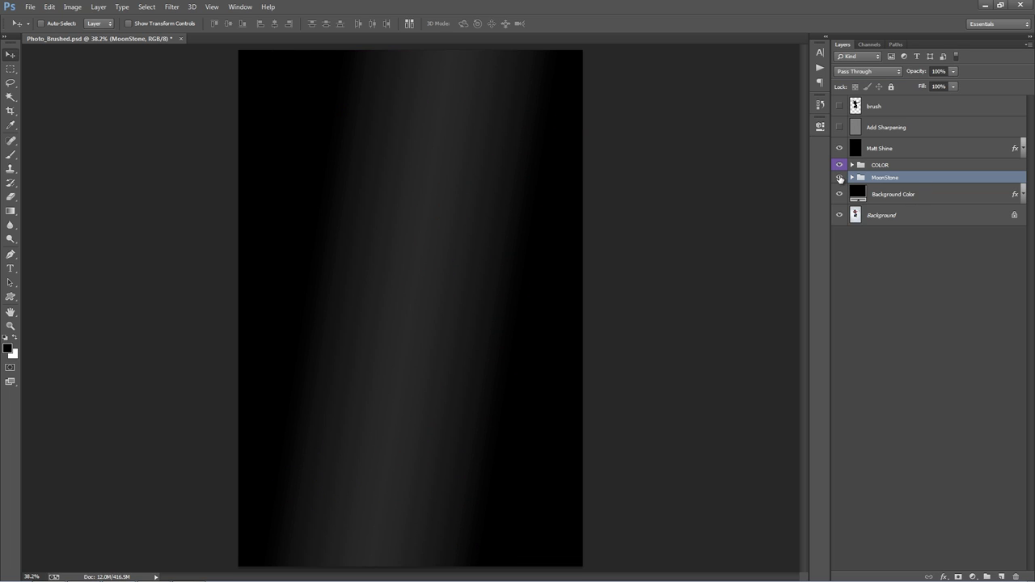
# Step: Expand the MoonStone group and toggle its Glows (Over Photo) group on and off to compare the glow over the subject
pyautogui.click(851, 178)
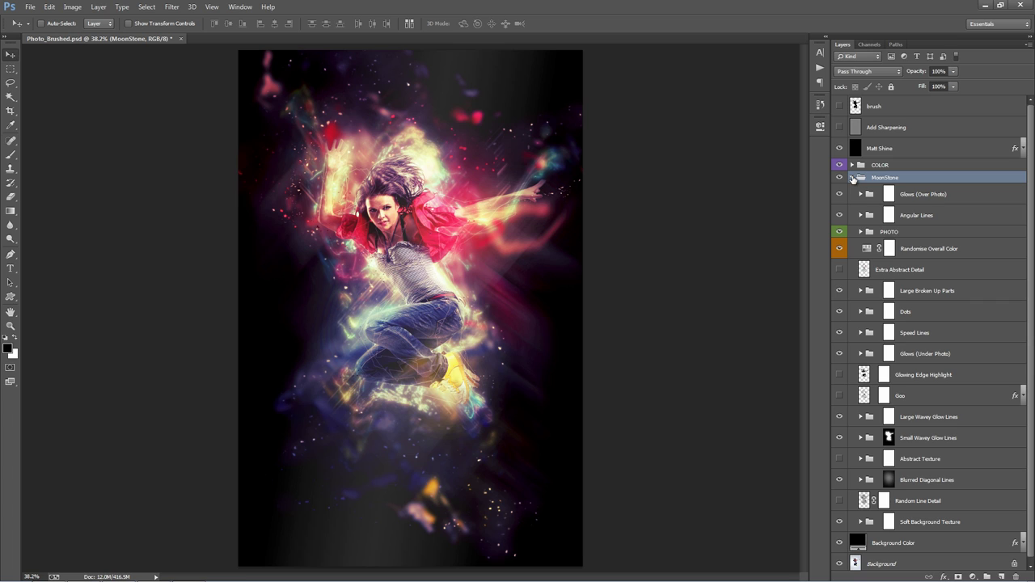
pyautogui.click(927, 339)
pyautogui.click(914, 197)
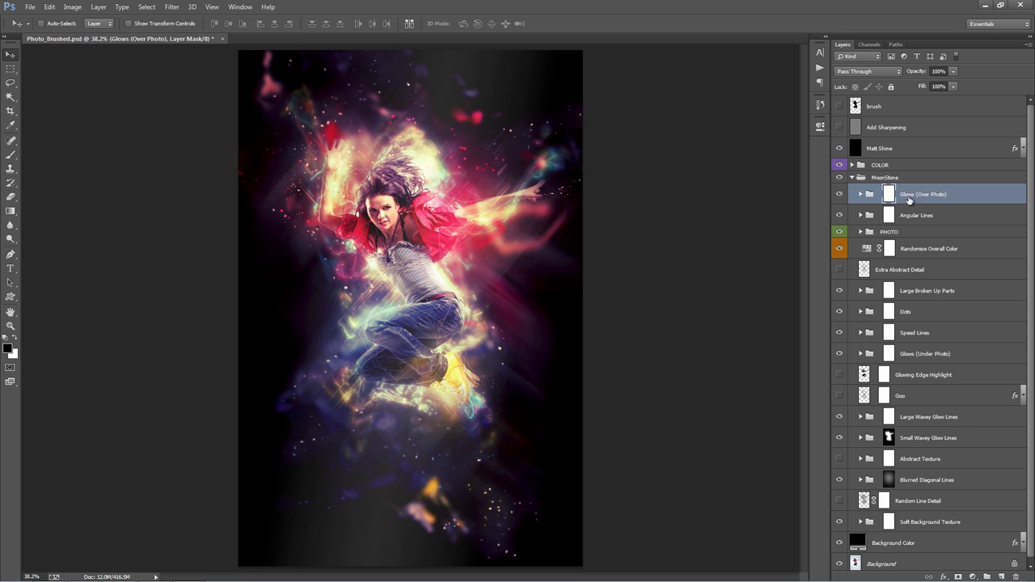
pyautogui.click(841, 195)
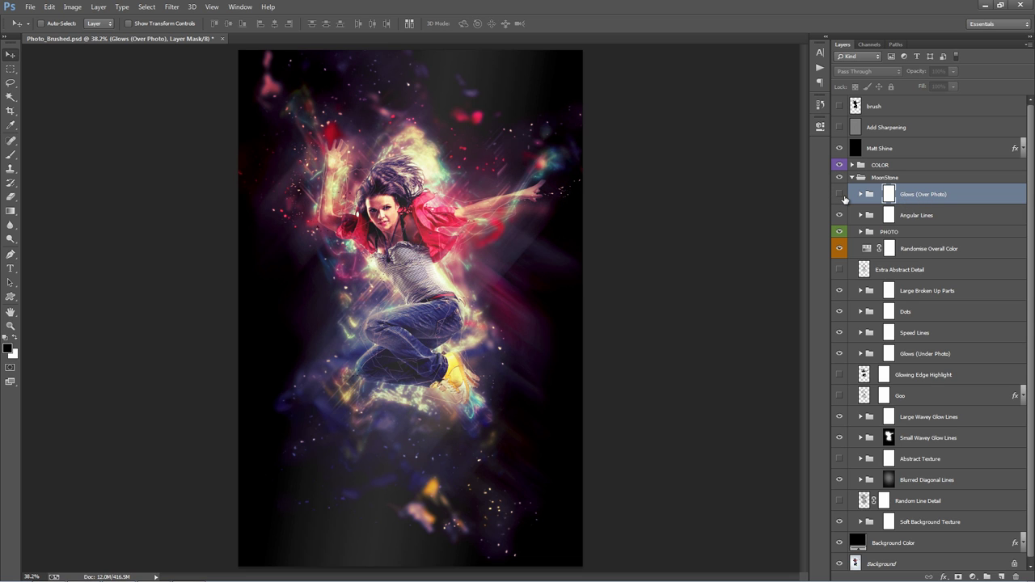
pyautogui.click(841, 196)
pyautogui.click(841, 196)
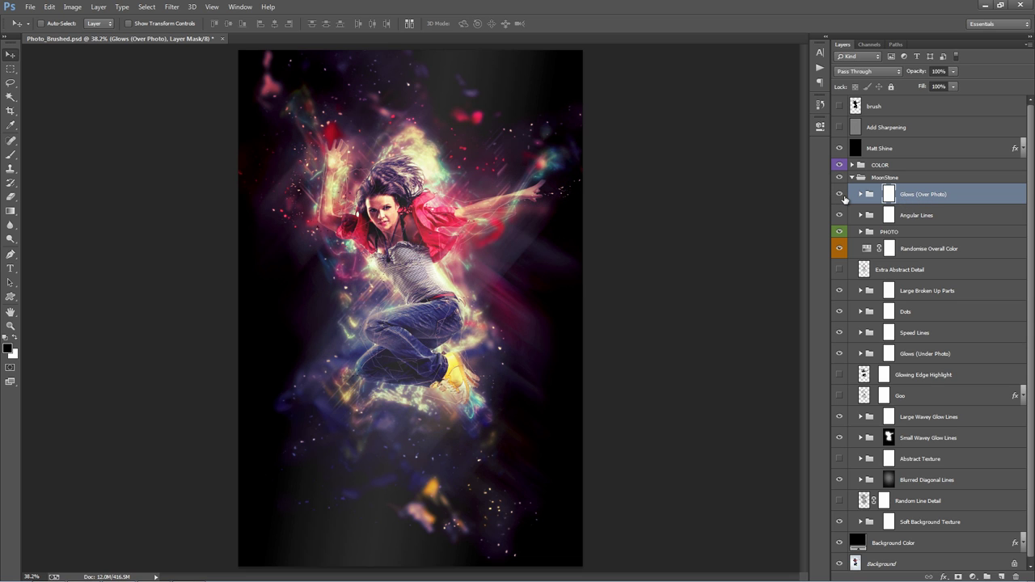
pyautogui.click(840, 195)
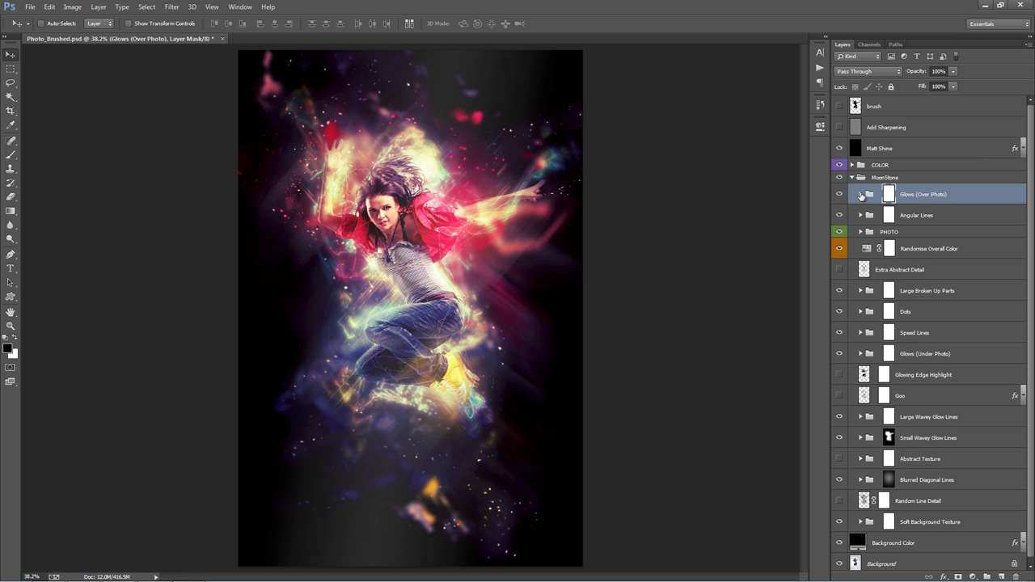
pyautogui.click(840, 196)
pyautogui.click(840, 196)
pyautogui.click(840, 195)
pyautogui.click(840, 196)
pyautogui.click(840, 195)
pyautogui.click(840, 195)
pyautogui.click(840, 195)
# Step: Toggle the visibility of the Angular Lines group and of Glows (Over Photo) again to compare their effects
pyautogui.click(839, 215)
pyautogui.click(838, 215)
pyautogui.click(838, 215)
pyautogui.click(838, 215)
pyautogui.click(840, 194)
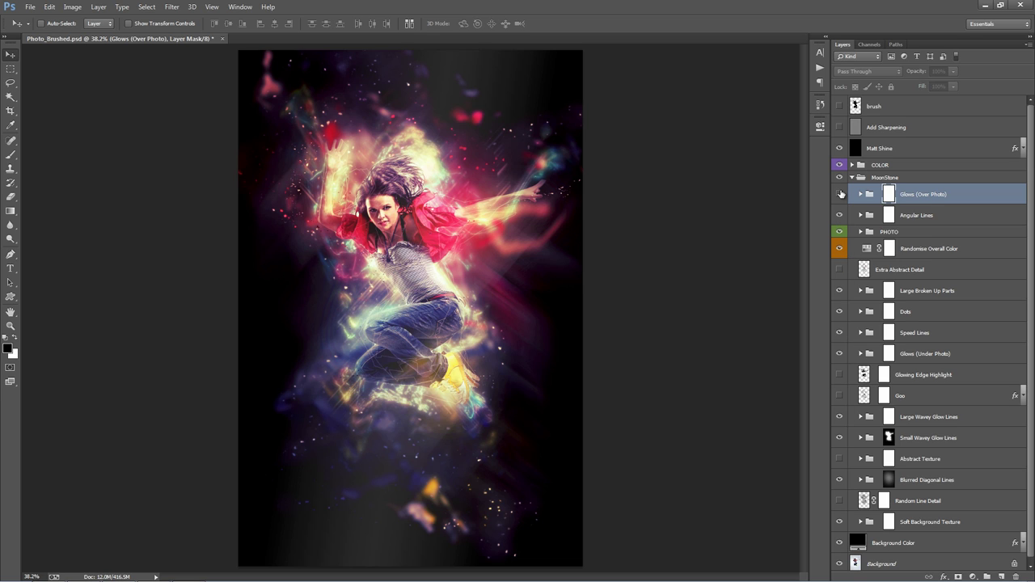
pyautogui.click(840, 194)
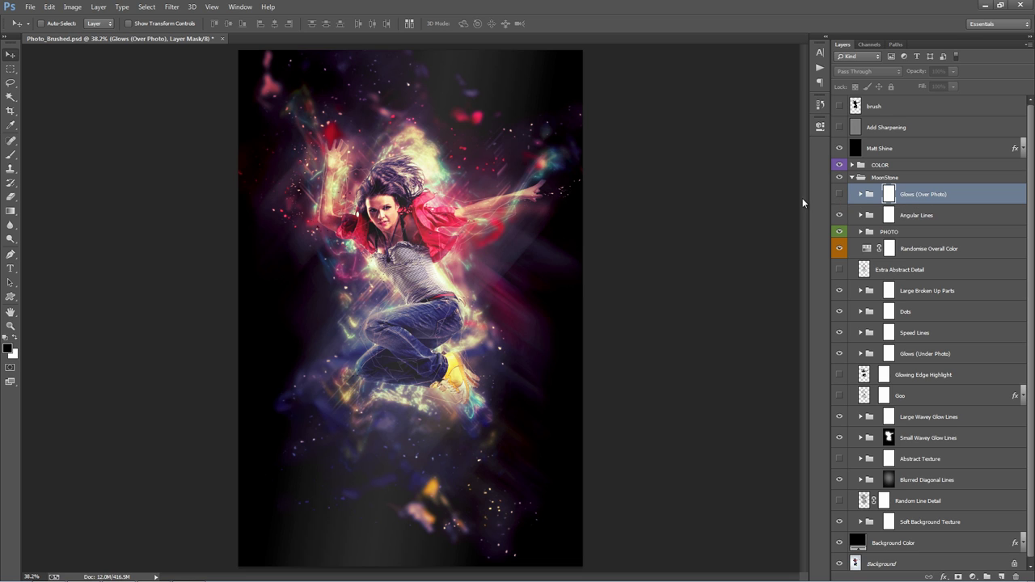
# Step: Show the Glows (Over Photo) group again and make it the active group
pyautogui.click(840, 196)
pyautogui.click(916, 218)
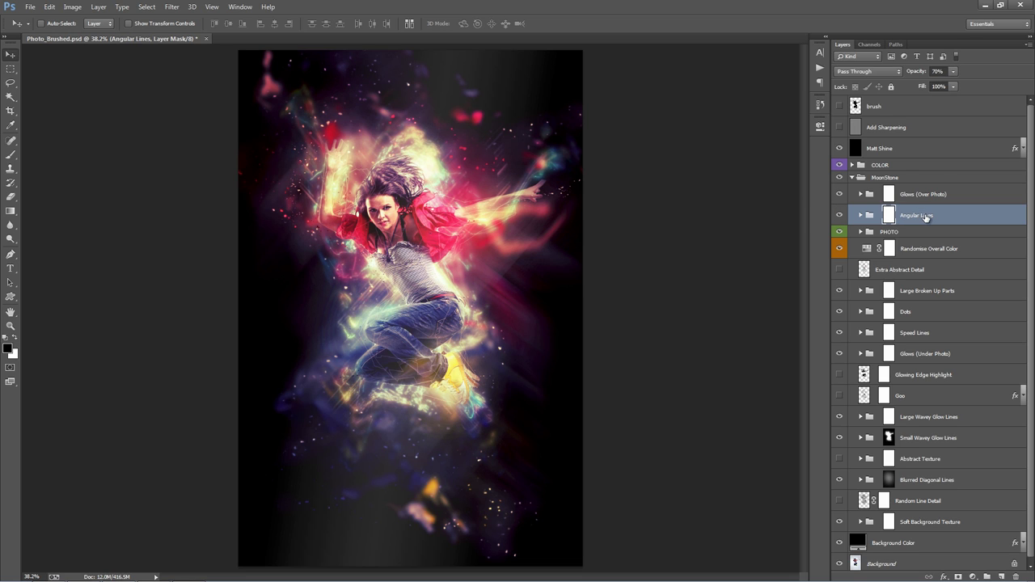
pyautogui.click(927, 197)
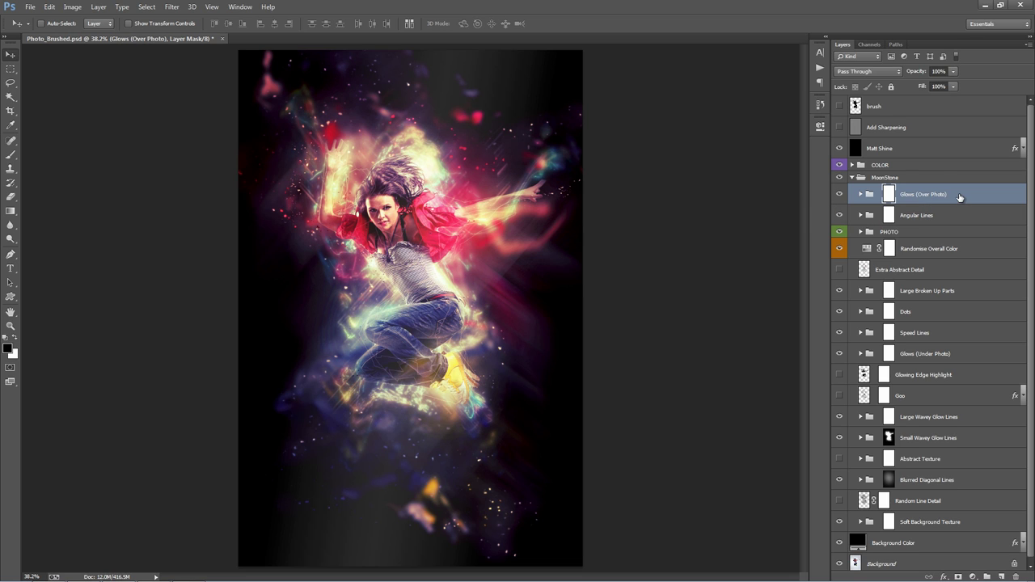
# Step: Try a duplicate of the Glows (Over Photo) group at 45% opacity over the original, and delete the duplicate
pyautogui.rightClick(960, 197)
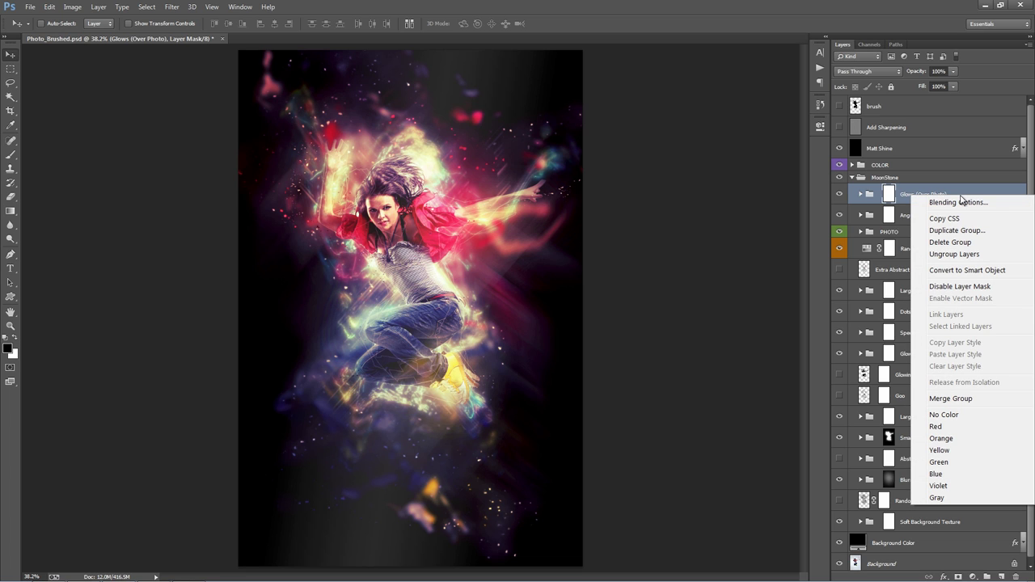
pyautogui.click(956, 230)
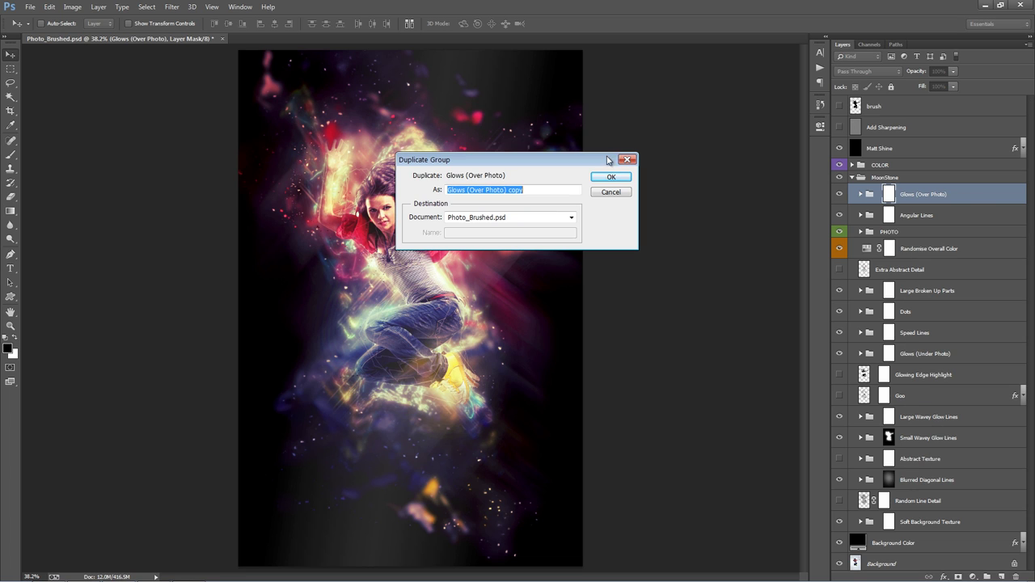
pyautogui.click(612, 173)
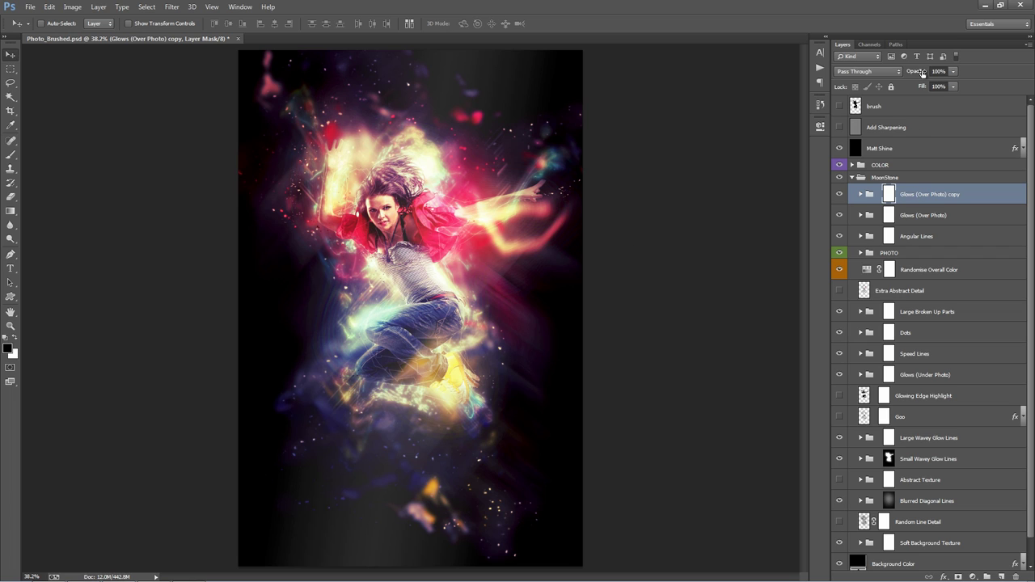
pyautogui.moveTo(923, 73); pyautogui.dragTo(48, 99)
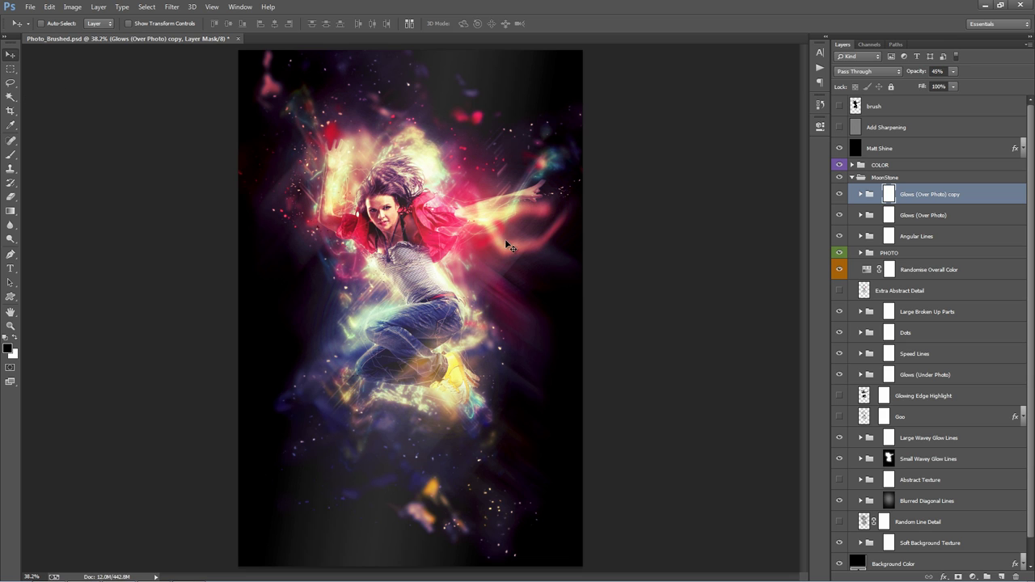
pyautogui.press('Delete')
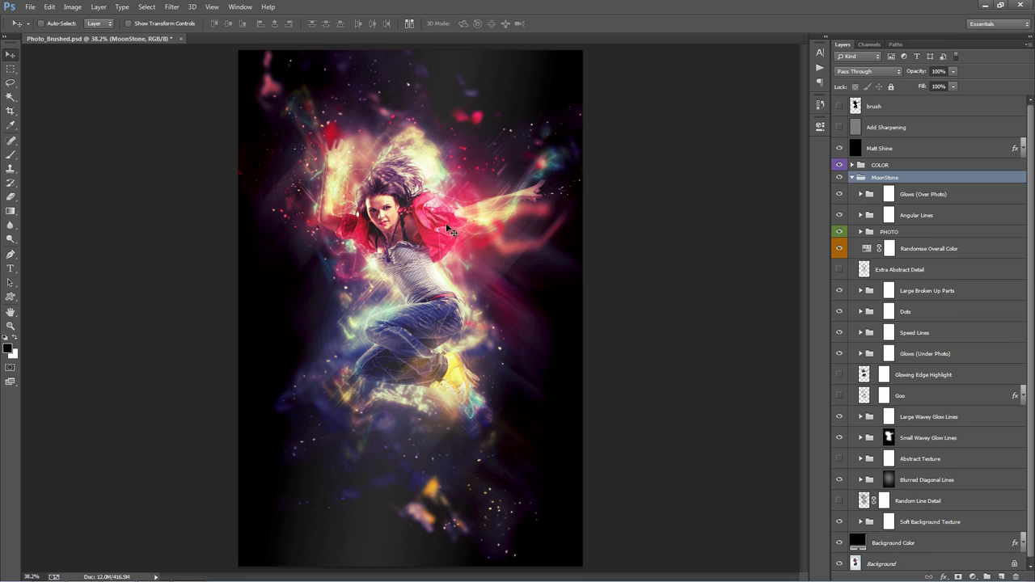
# Step: Expand the Glows (Over Photo) group and try repositioning its GlowOver_2 layer over the subject
pyautogui.click(860, 194)
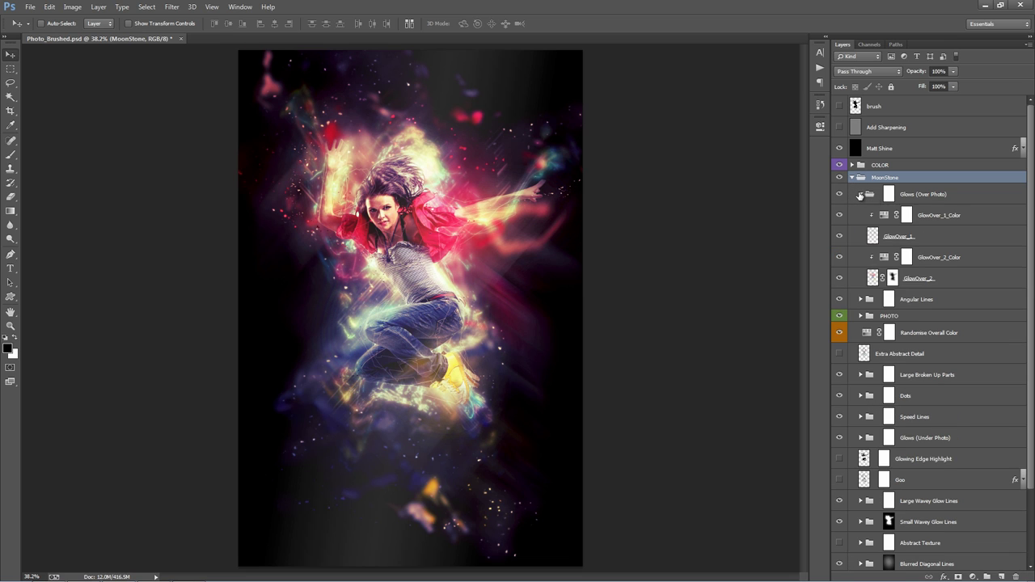
pyautogui.click(966, 213)
pyautogui.click(952, 278)
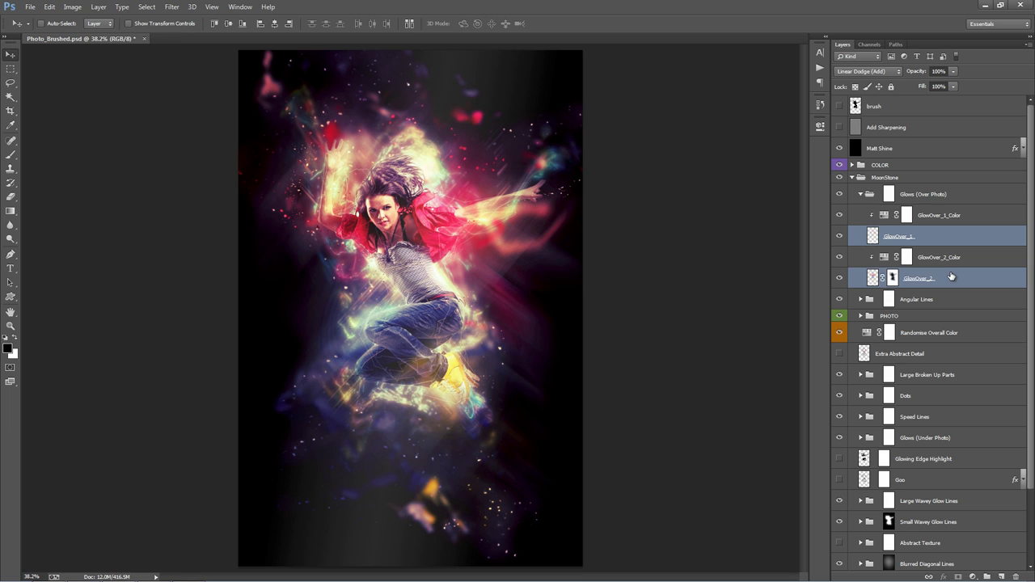
pyautogui.moveTo(432, 248); pyautogui.dragTo(466, 226)
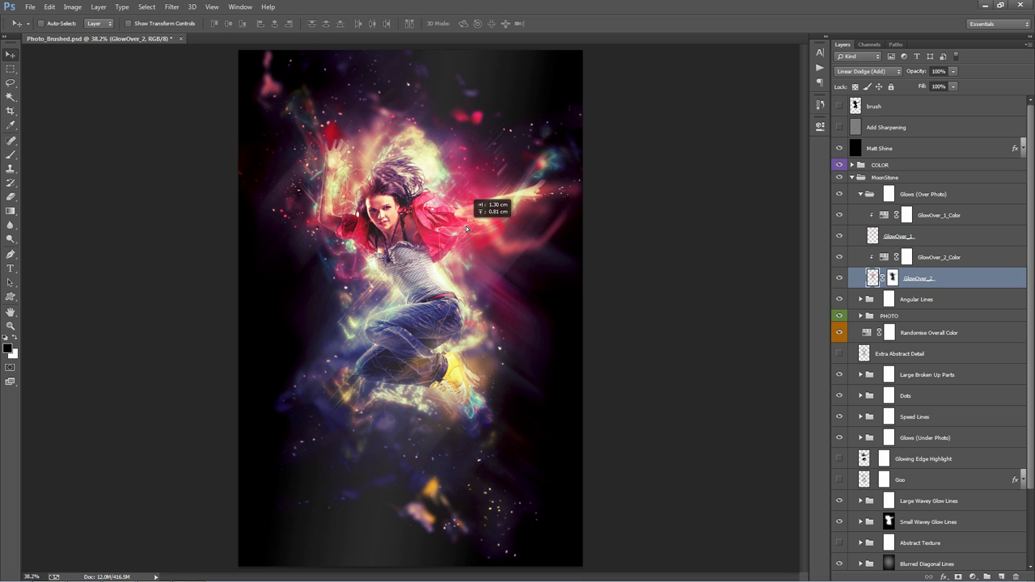
pyautogui.moveTo(566, 238); pyautogui.dragTo(539, 265)
# Step: Shift the hue of the GlowOver_2_Color Hue/Saturation adjustment to turn the glow yellow-green, and collapse the Glows (Over Photo) group
pyautogui.click(881, 257)
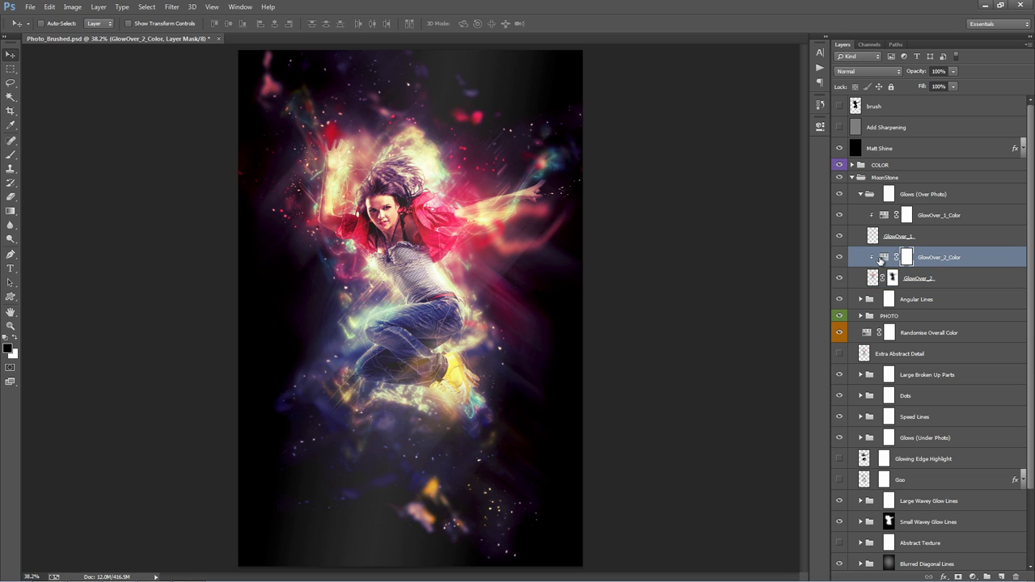
pyautogui.doubleClick(882, 257)
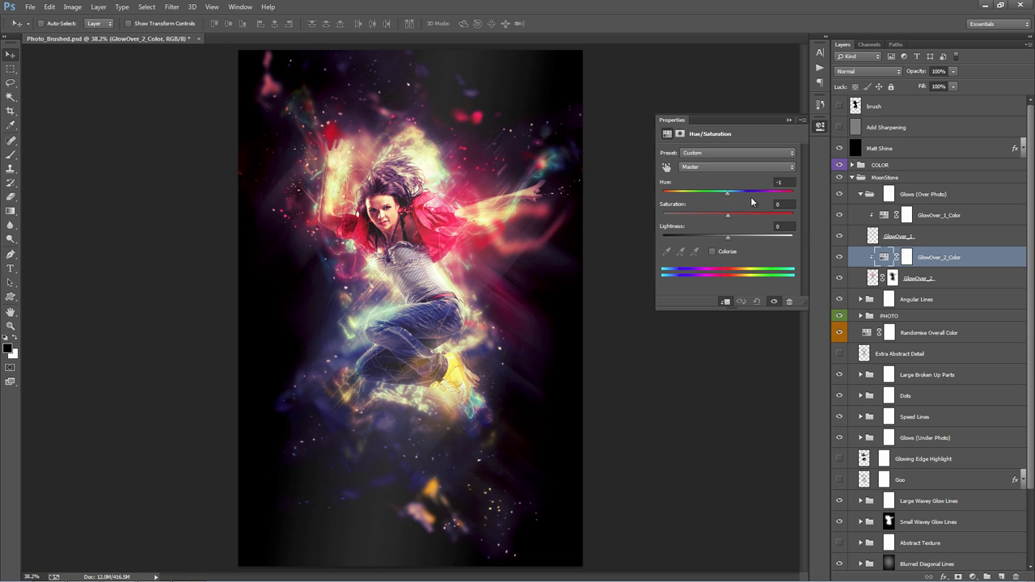
pyautogui.moveTo(750, 196); pyautogui.dragTo(673, 188)
pyautogui.click(788, 121)
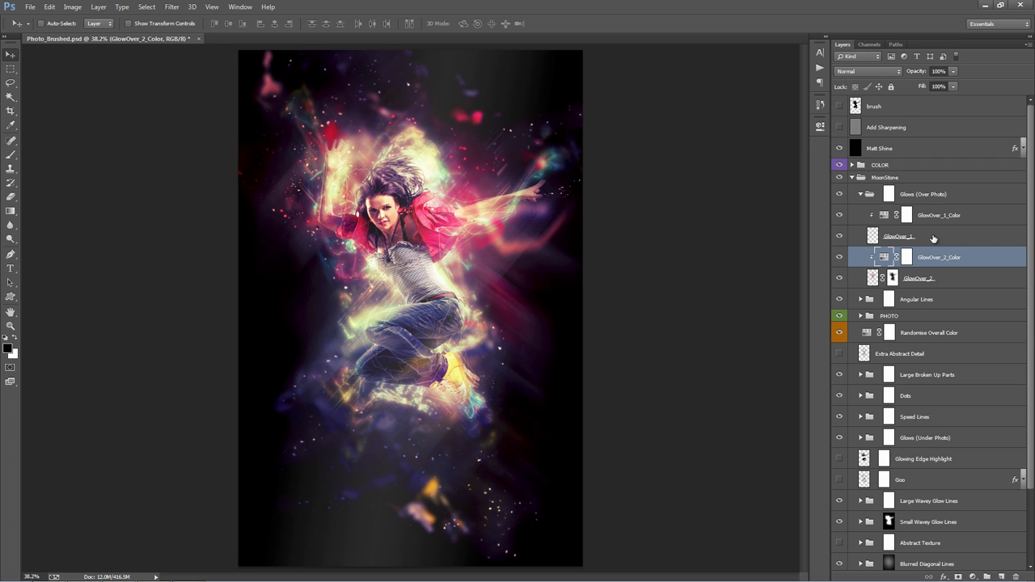
pyautogui.click(873, 211)
pyautogui.click(860, 194)
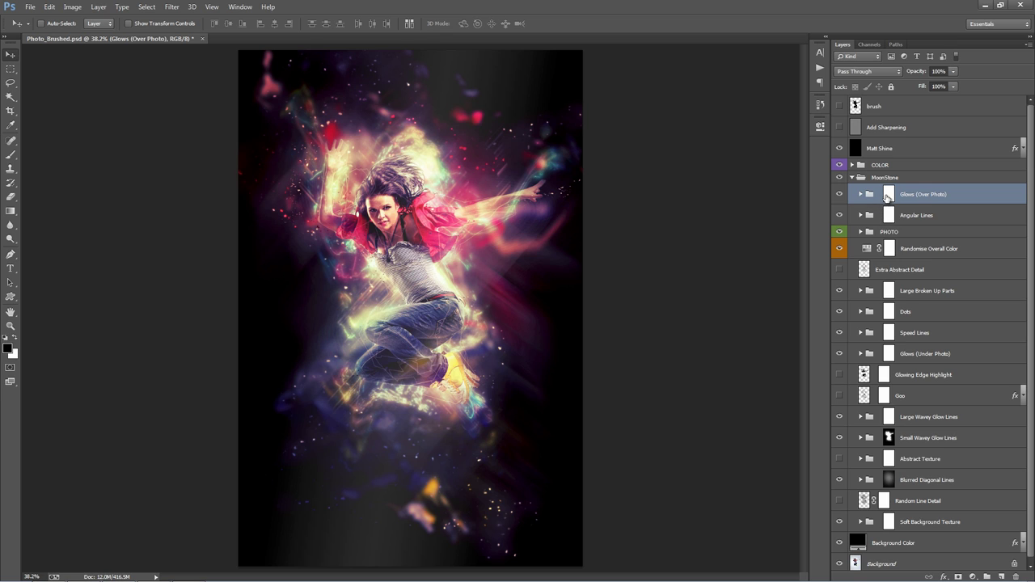
# Step: Examine the masks of Angular Lines, Randomise Overall Color, Large Broken Up Parts and Glows (Over Photo)
pyautogui.click(889, 215)
pyautogui.click(890, 251)
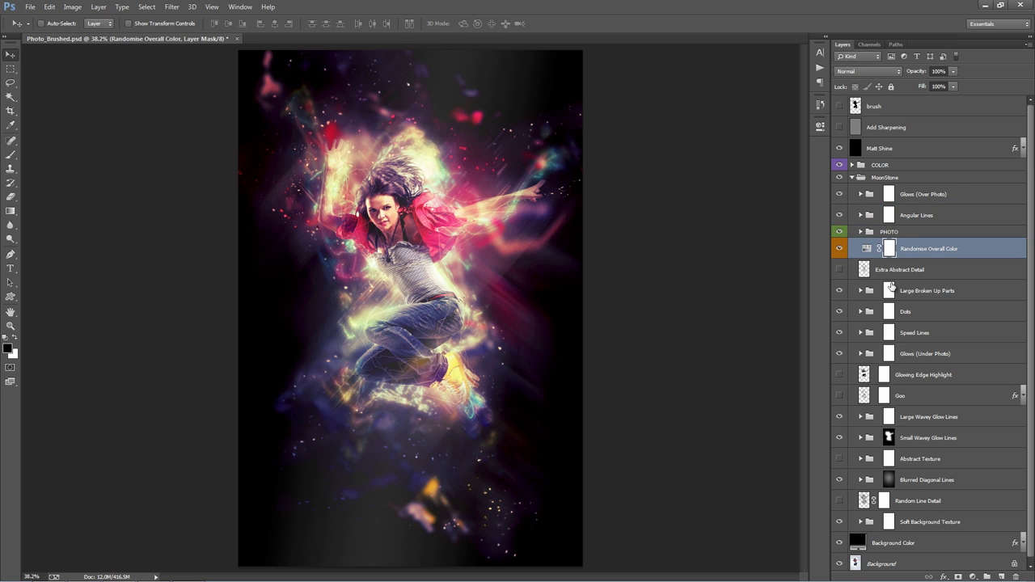
pyautogui.click(893, 290)
pyautogui.click(886, 216)
pyautogui.click(888, 195)
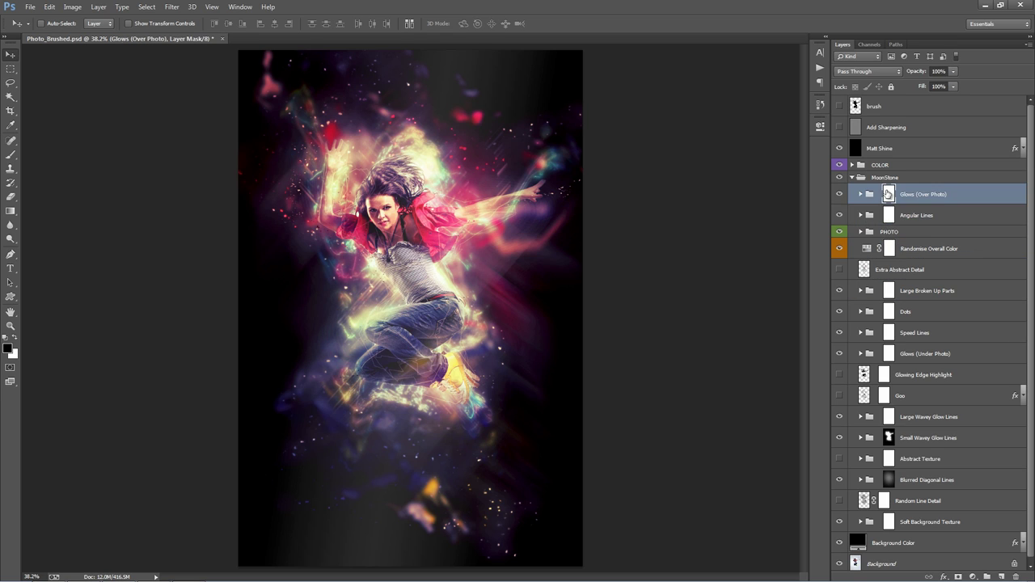
# Step: Duplicate the Glows (Over Photo) group and paint its mask black over the subject's torso and legs with a 600 px brush
pyautogui.click(905, 197)
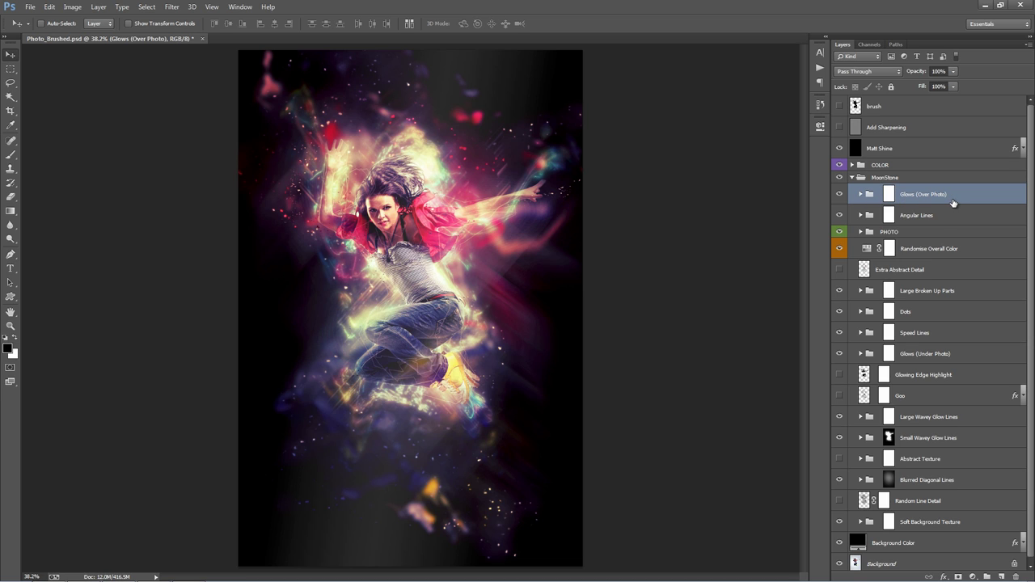
pyautogui.hotkey('ctrl', 'j')
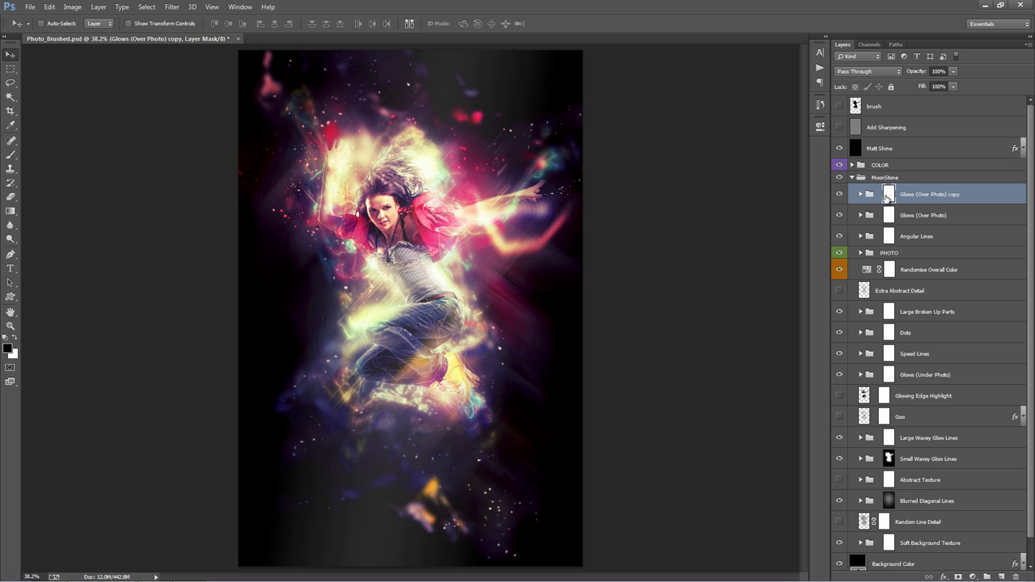
pyautogui.press('b')
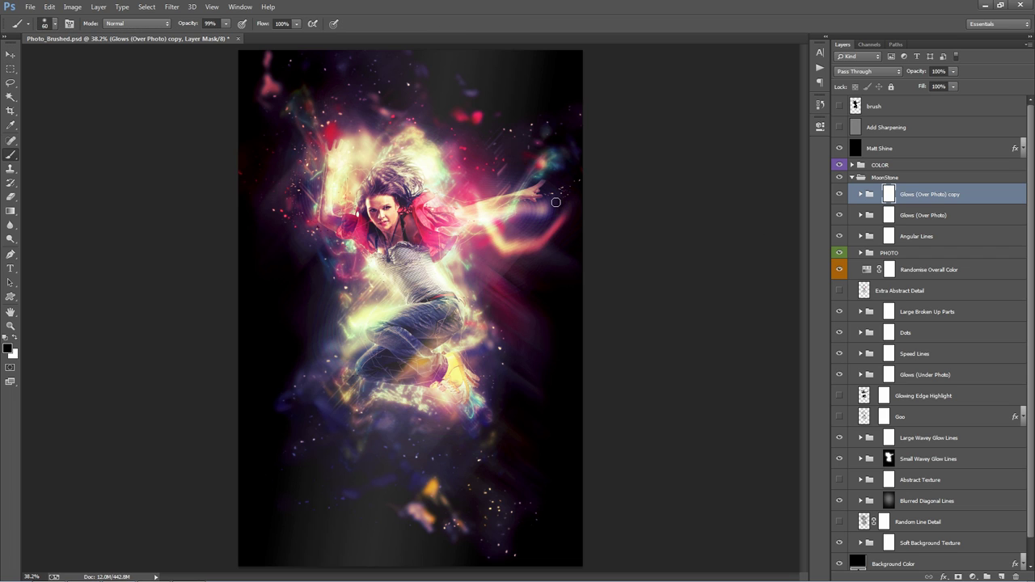
pyautogui.press(']')
pyautogui.press(']')
pyautogui.press(']')
pyautogui.press(']')
pyautogui.press(']')
pyautogui.press(']')
pyautogui.press(']')
pyautogui.press(']')
pyautogui.press(']')
pyautogui.press(']')
pyautogui.press(']')
pyautogui.press(']')
pyautogui.press(']')
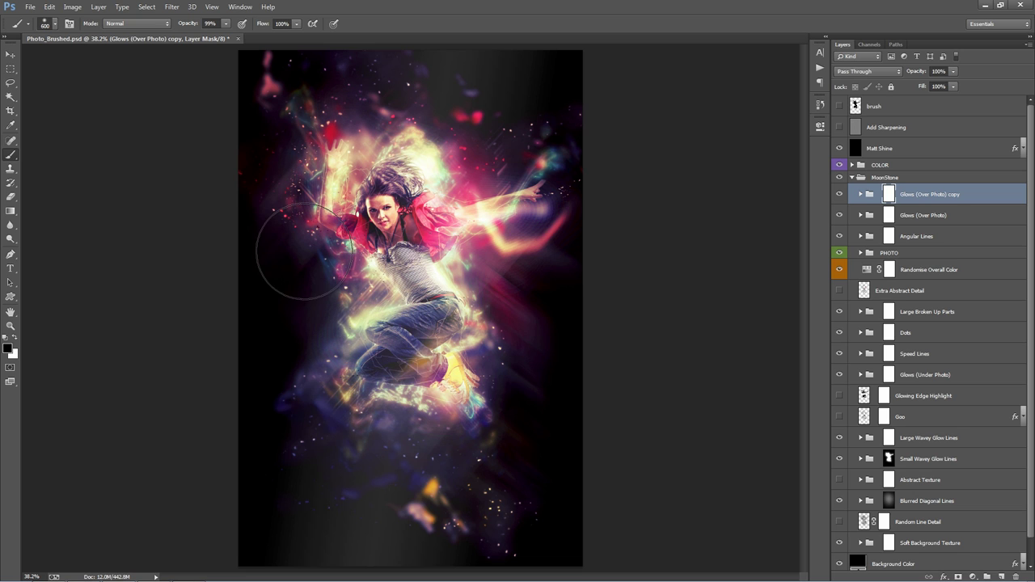
pyautogui.moveTo(428, 388); pyautogui.dragTo(453, 348)
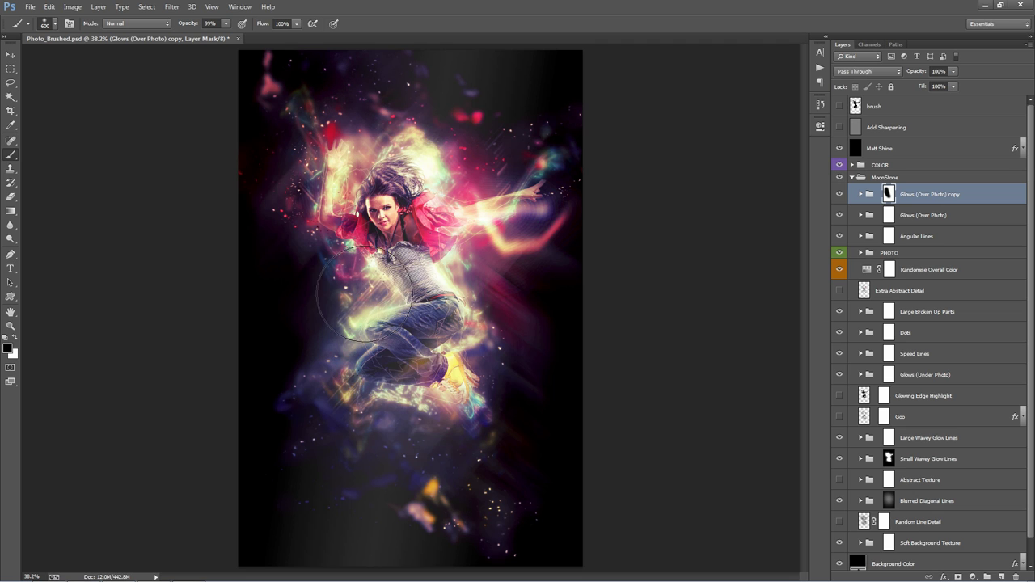
# Step: Reduce the brush to 400 px and mask out the duplicated glow in the dark area beside the subject's hips
pyautogui.press('[')
pyautogui.press('[')
pyautogui.moveTo(265, 300); pyautogui.dragTo(327, 316)
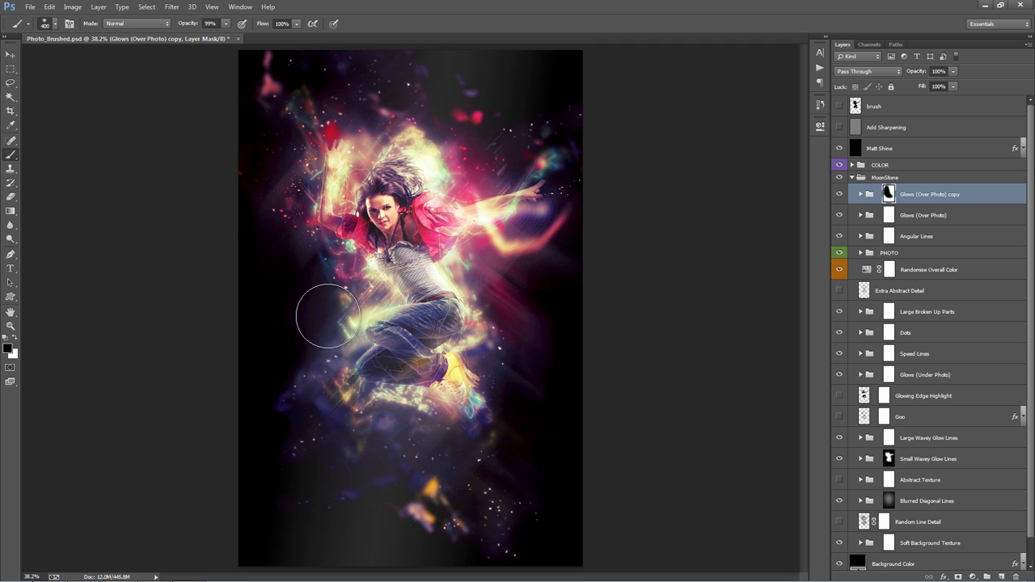
# Step: Paint white on the duplicated glow's mask around the head and raised arm, and mask the glow out in black over both arms
pyautogui.press('x')
pyautogui.moveTo(325, 215)
pyautogui.mouseDown()
pyautogui.moveTo(350, 142)
pyautogui.moveTo(313, 184)
pyautogui.moveTo(336, 194)
pyautogui.moveTo(296, 185)
pyautogui.mouseUp()
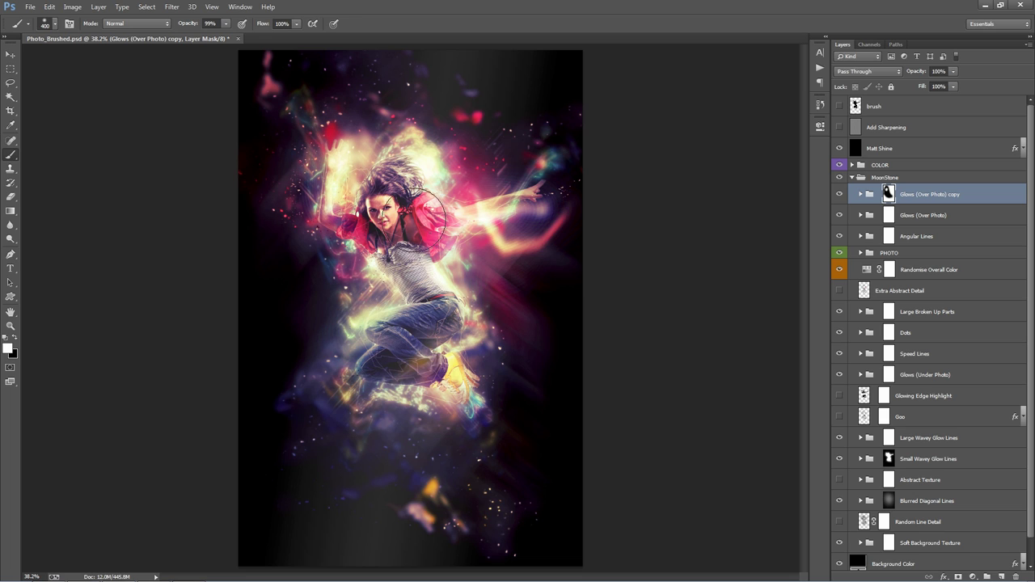
pyautogui.moveTo(451, 218)
pyautogui.mouseDown()
pyautogui.moveTo(577, 190)
pyautogui.moveTo(596, 236)
pyautogui.moveTo(570, 250)
pyautogui.moveTo(328, 224)
pyautogui.moveTo(370, 238)
pyautogui.moveTo(558, 247)
pyautogui.moveTo(466, 172)
pyautogui.moveTo(520, 247)
pyautogui.moveTo(485, 188)
pyautogui.mouseUp()
pyautogui.press('x')
pyautogui.moveTo(293, 122); pyautogui.dragTo(348, 182)
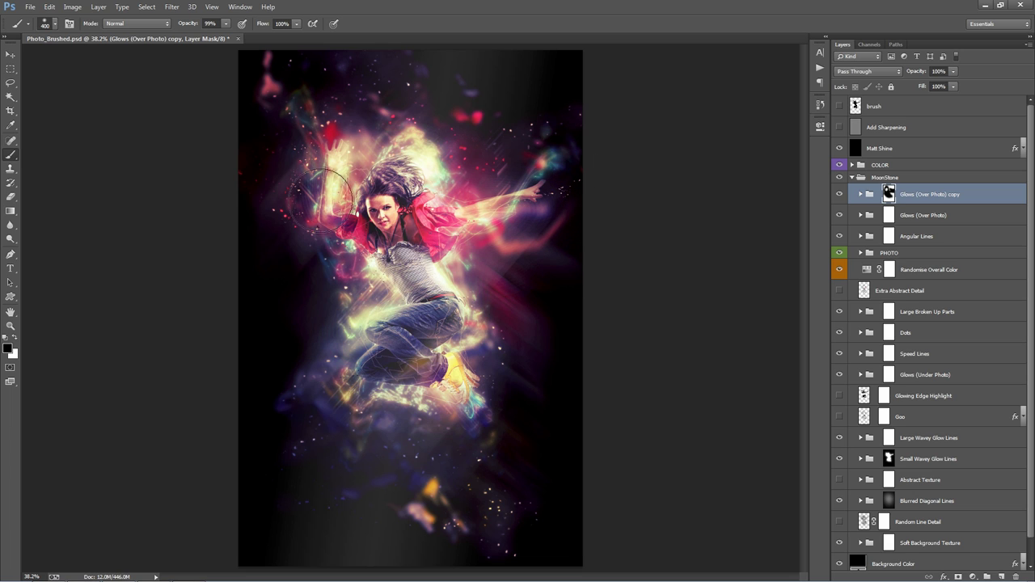
pyautogui.press('v')
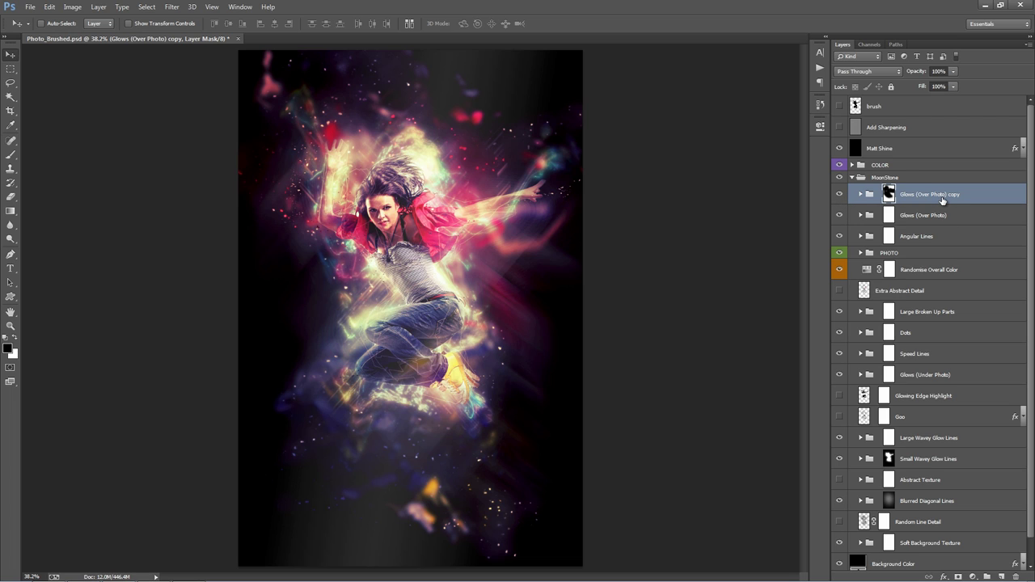
# Step: Toggle the Angular Lines group's visibility off and on twice to compare its effect on the subject
pyautogui.click(956, 220)
pyautogui.click(954, 238)
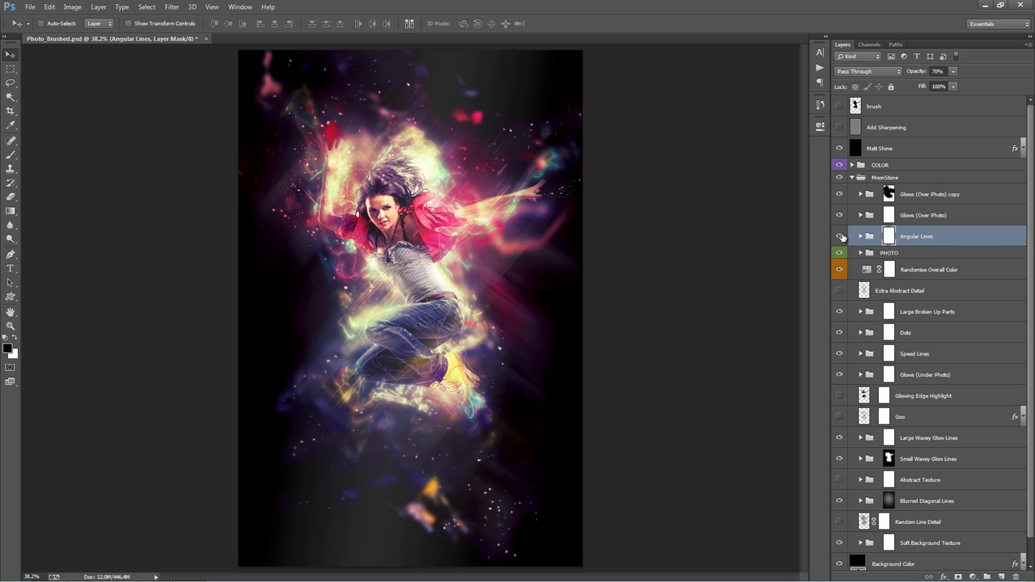
pyautogui.click(840, 236)
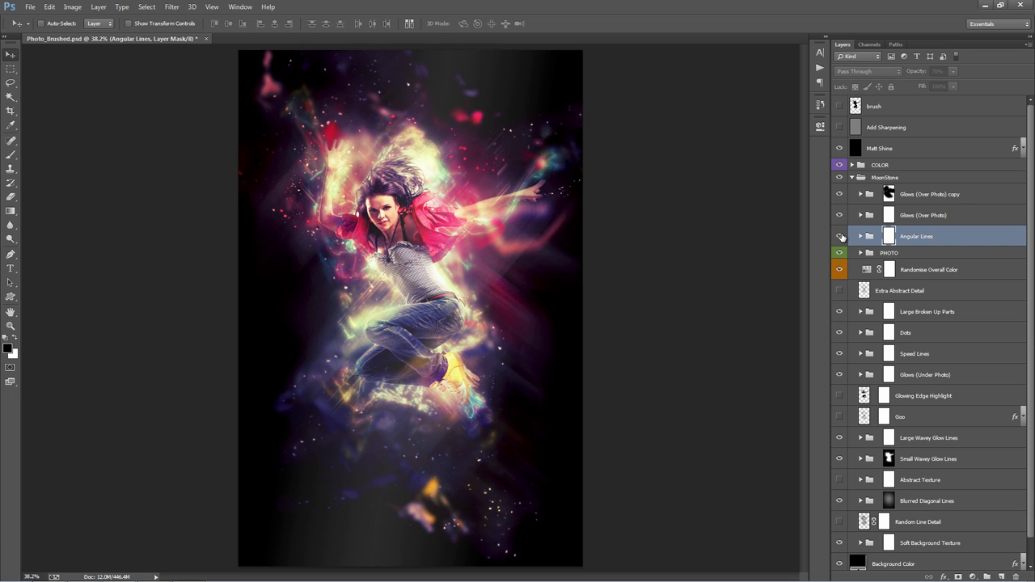
pyautogui.click(840, 236)
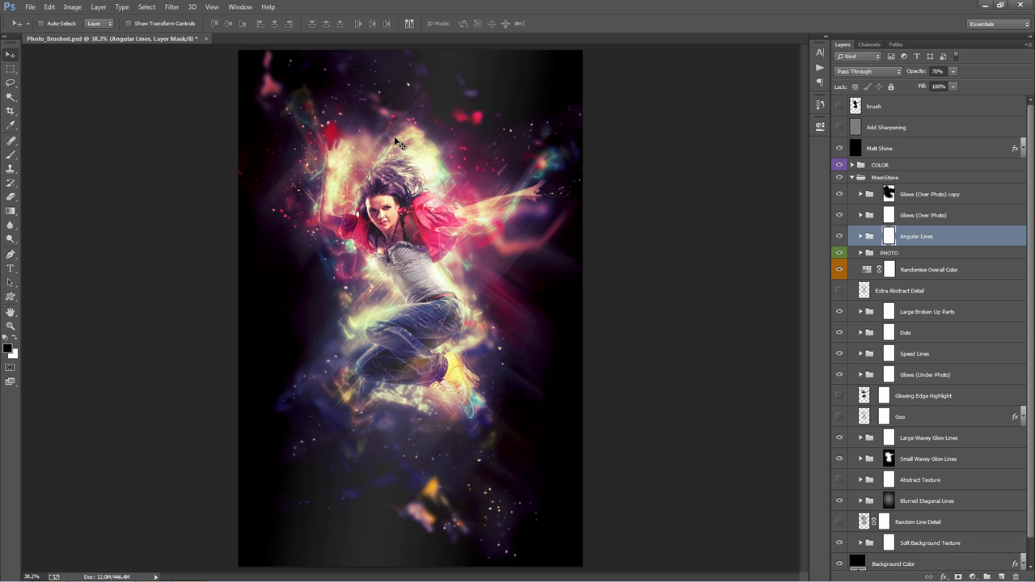
pyautogui.click(838, 236)
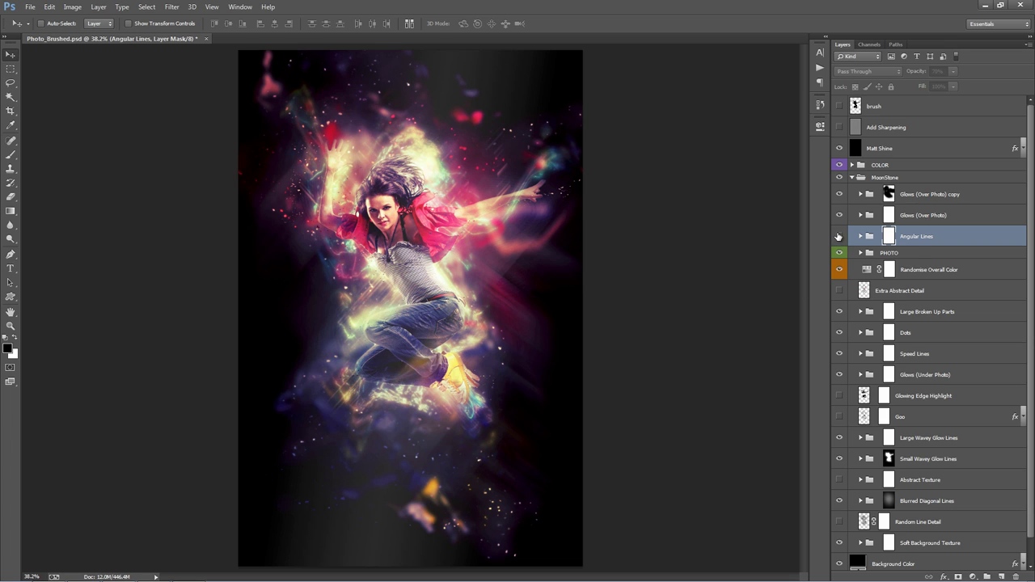
pyautogui.click(838, 236)
# Step: Expand Angular Lines, try its Angular Lines_1 layer at 100% opacity, return it to 40% and collapse the group
pyautogui.click(860, 236)
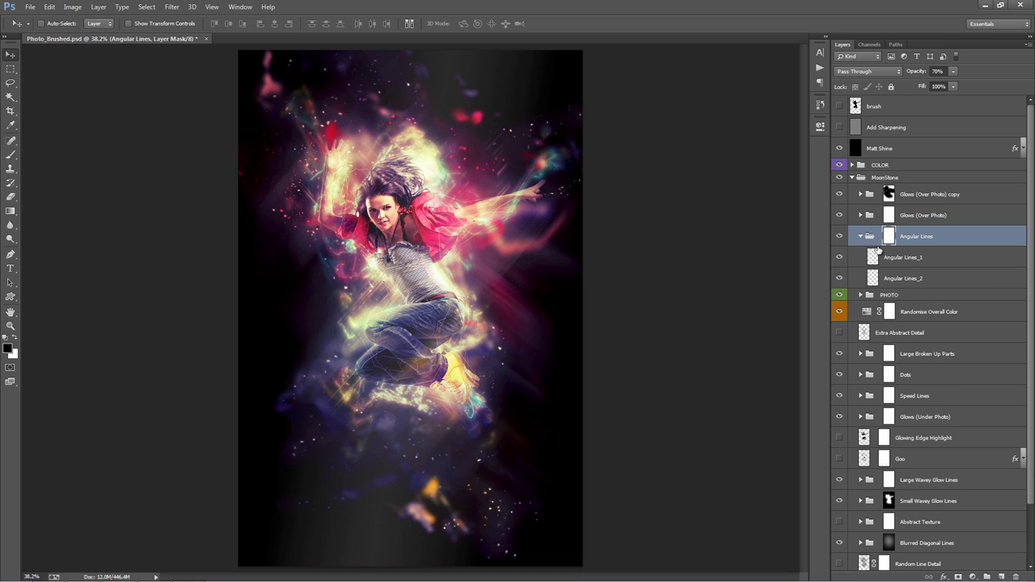
pyautogui.click(930, 259)
pyautogui.moveTo(468, 198)
pyautogui.mouseDown()
pyautogui.moveTo(473, 180)
pyautogui.moveTo(485, 183)
pyautogui.moveTo(466, 182)
pyautogui.mouseUp()
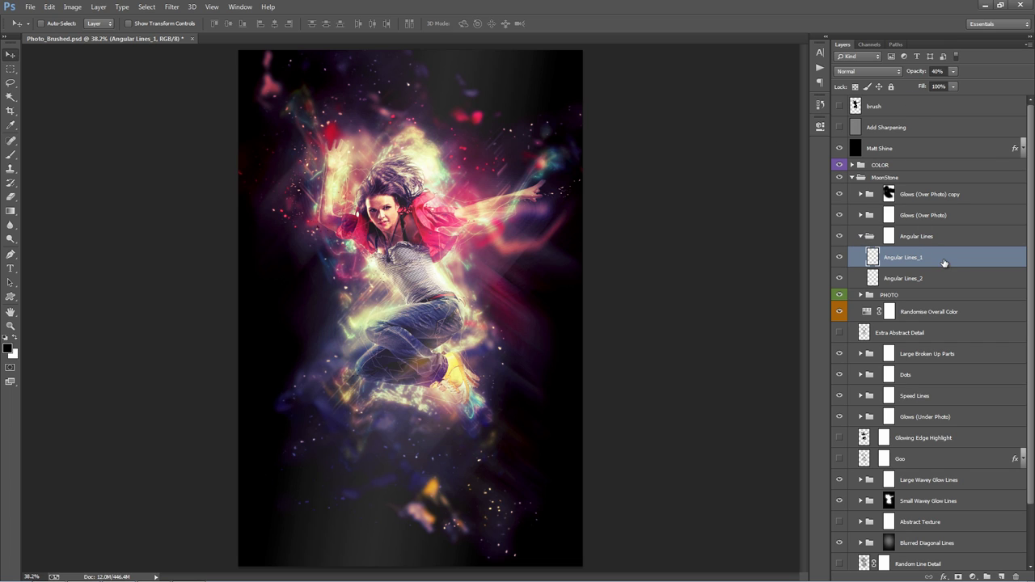
pyautogui.moveTo(910, 74); pyautogui.dragTo(1032, 89)
pyautogui.click(451, 248)
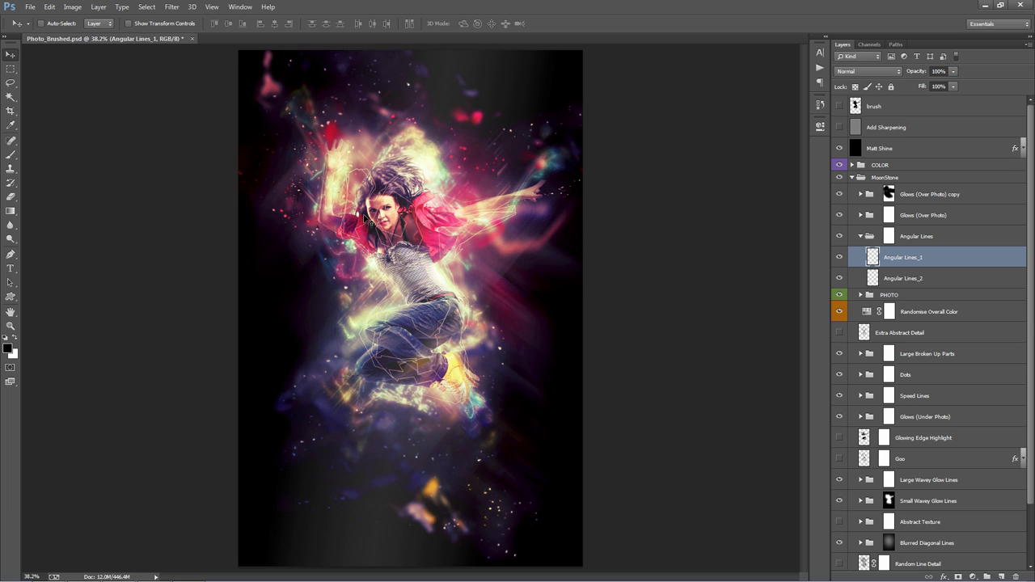
pyautogui.press('4')
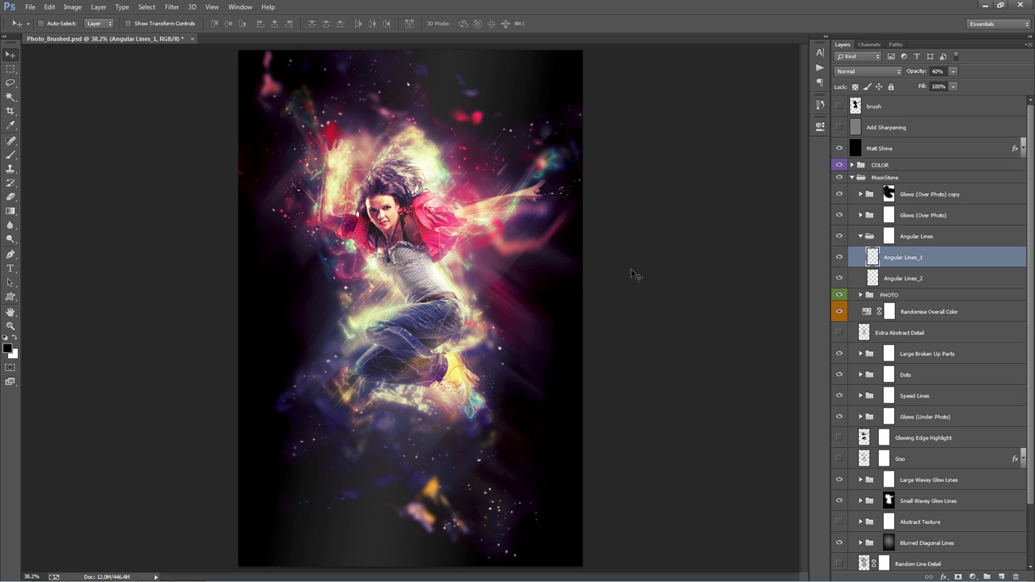
pyautogui.click(862, 236)
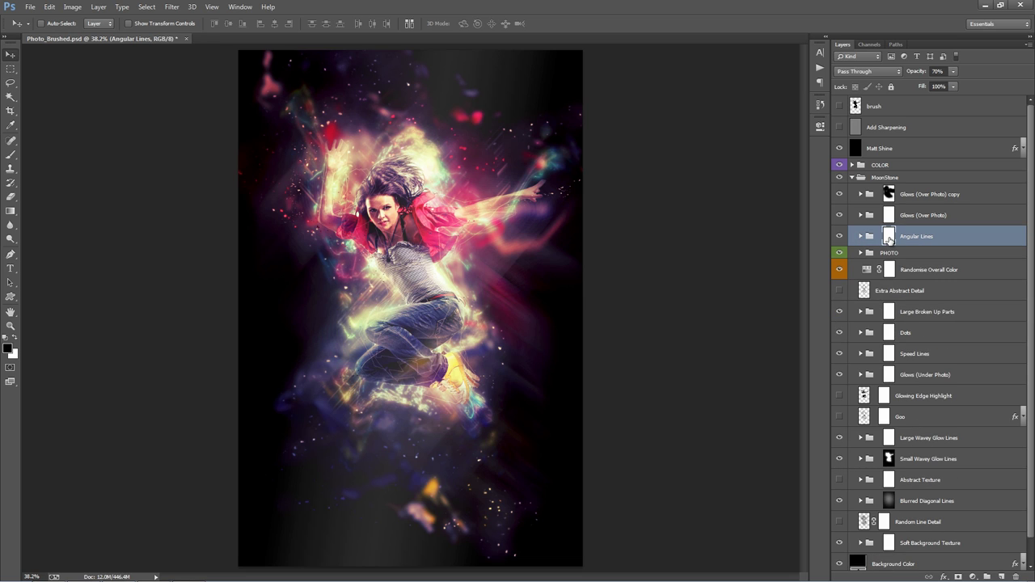
# Step: Mask the Angular Lines group out over the subject's face with a black 400 px brush
pyautogui.click(888, 239)
pyautogui.press('b')
pyautogui.moveTo(390, 214); pyautogui.dragTo(355, 206)
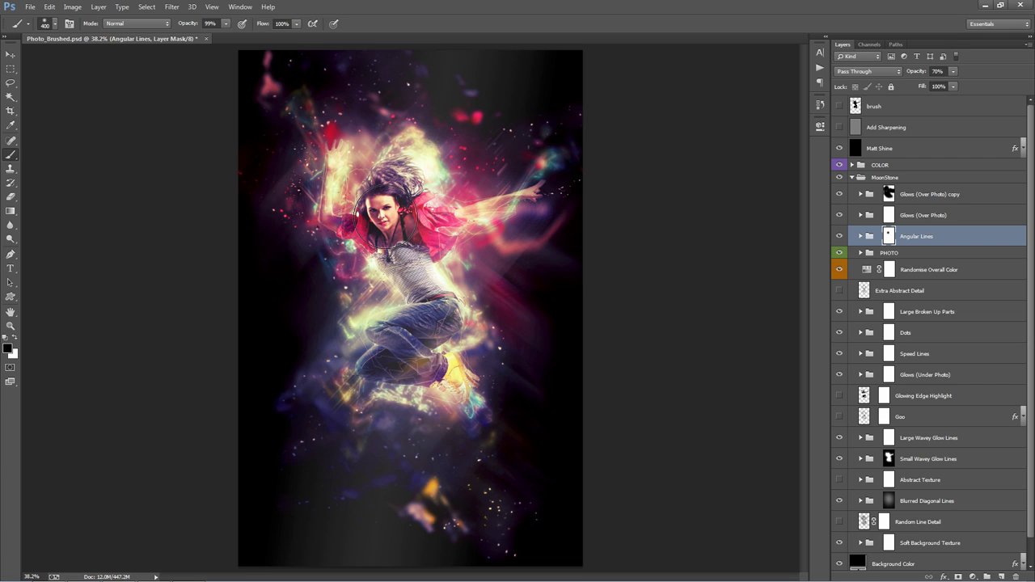
# Step: Select the PHOTO group and toggle its visibility off and on twice to check what it contributes
pyautogui.press('v')
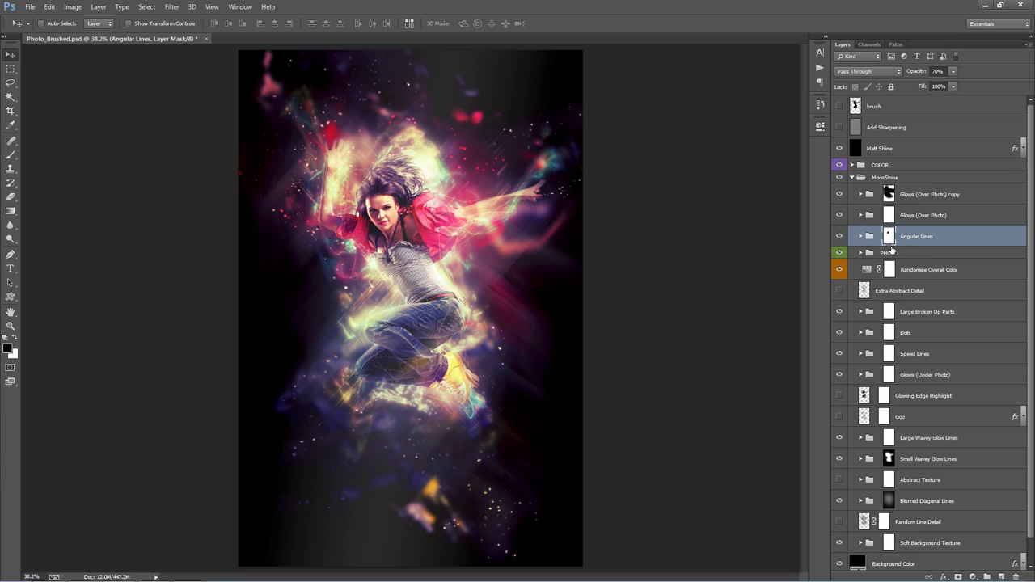
pyautogui.click(924, 255)
pyautogui.scroll(-1, 925, 309)
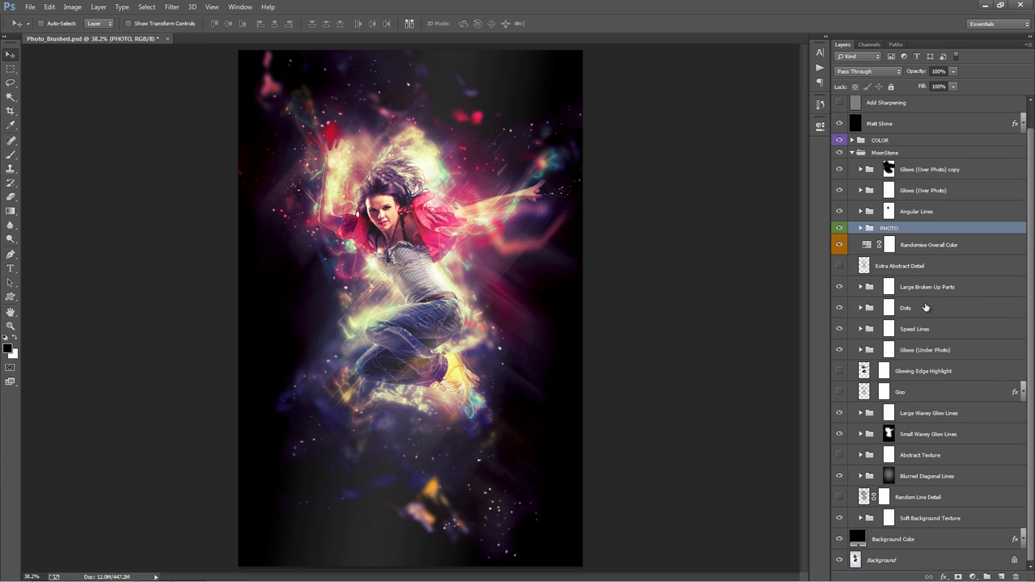
pyautogui.click(839, 229)
pyautogui.click(839, 229)
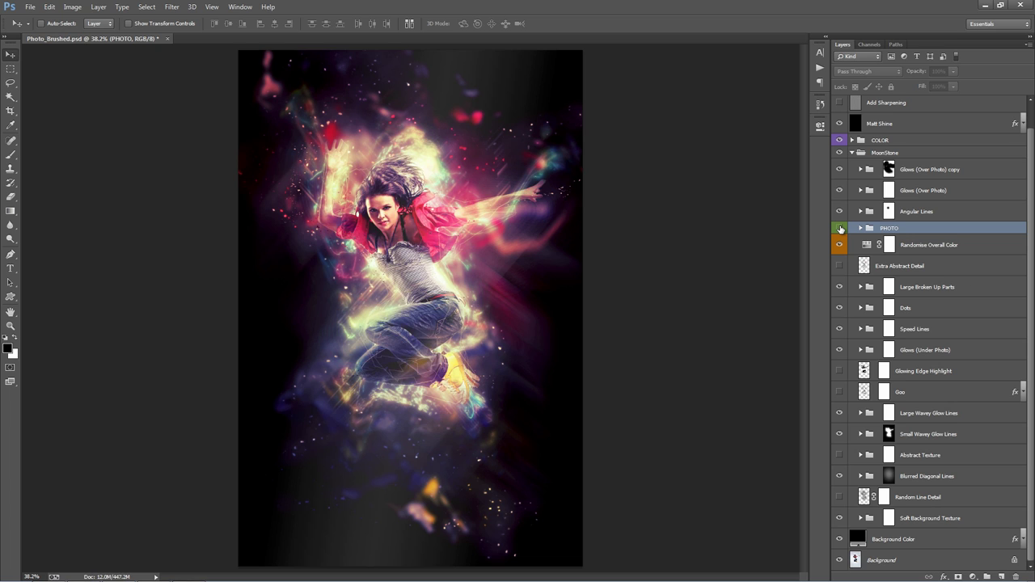
pyautogui.click(839, 229)
pyautogui.click(839, 229)
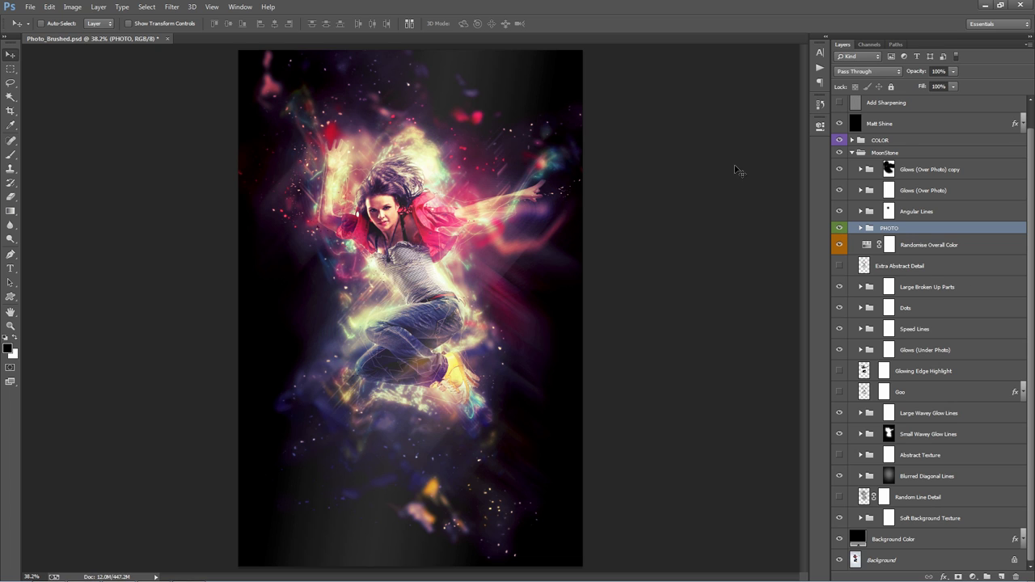
# Step: Briefly show the brush layer's silhouette, then hide and show the PHOTO group to compare the brushed area with the cut-out subject
pyautogui.scroll(1, 843, 123)
pyautogui.click(839, 106)
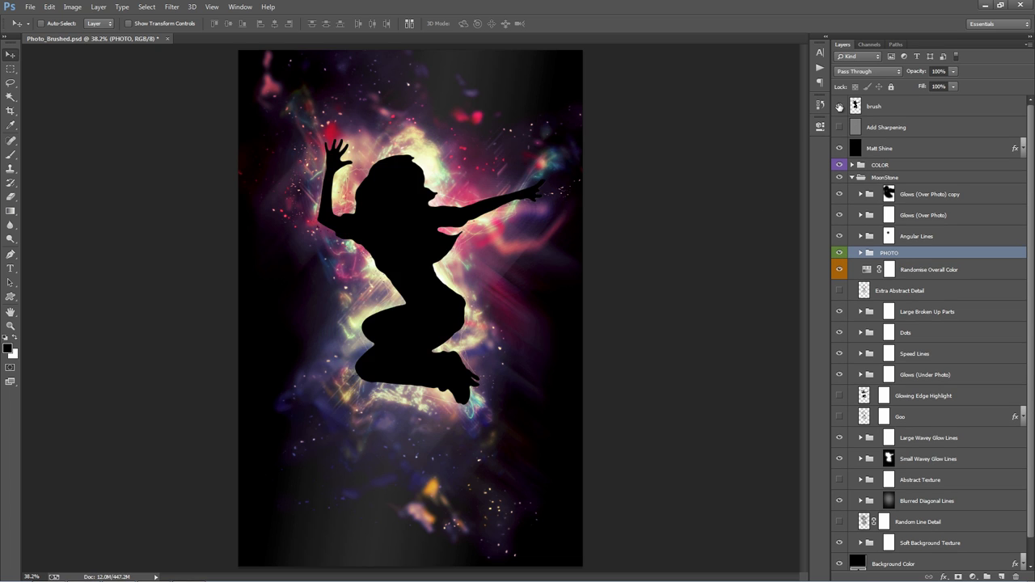
pyautogui.click(841, 252)
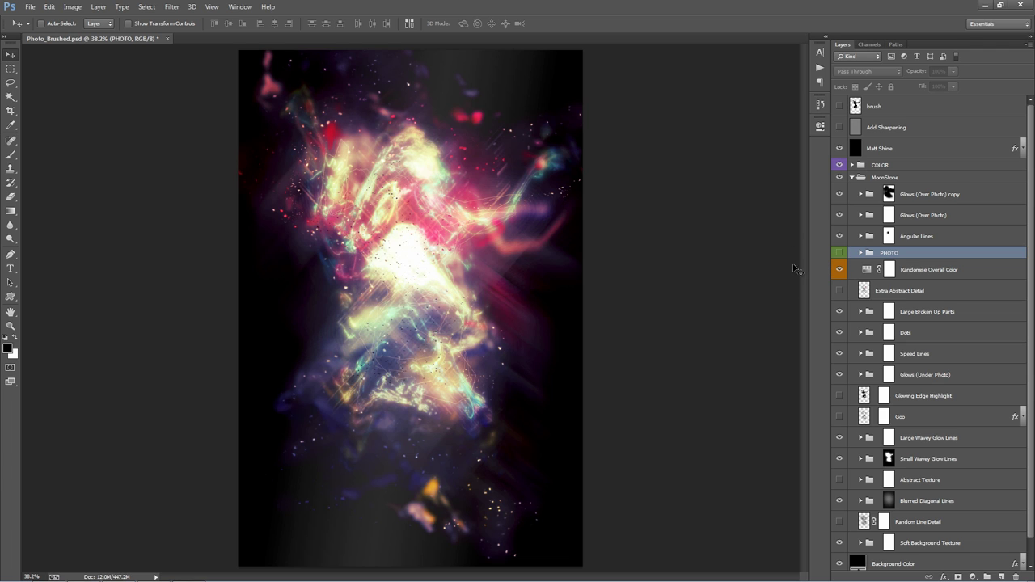
pyautogui.click(838, 253)
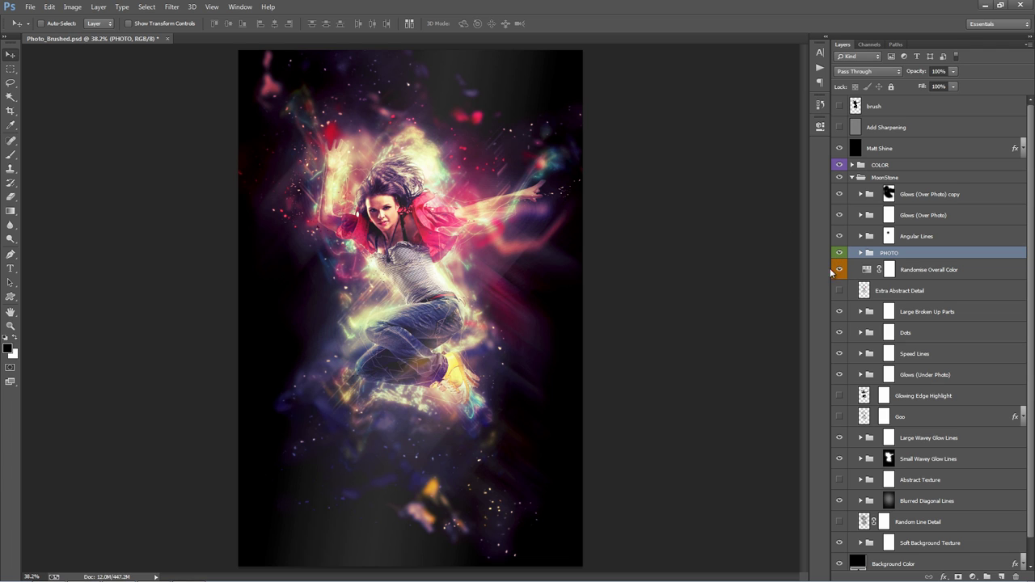
# Step: Expand the PHOTO group, select Photo Sharpening and toggle its visibility twice to compare the effect
pyautogui.click(859, 253)
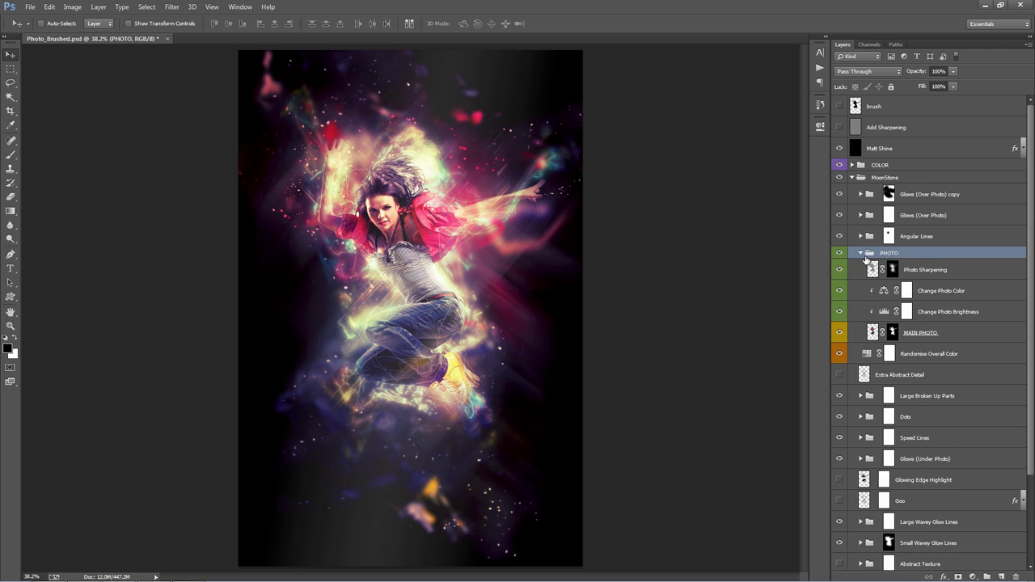
pyautogui.click(929, 269)
pyautogui.scroll(-1, 935, 270)
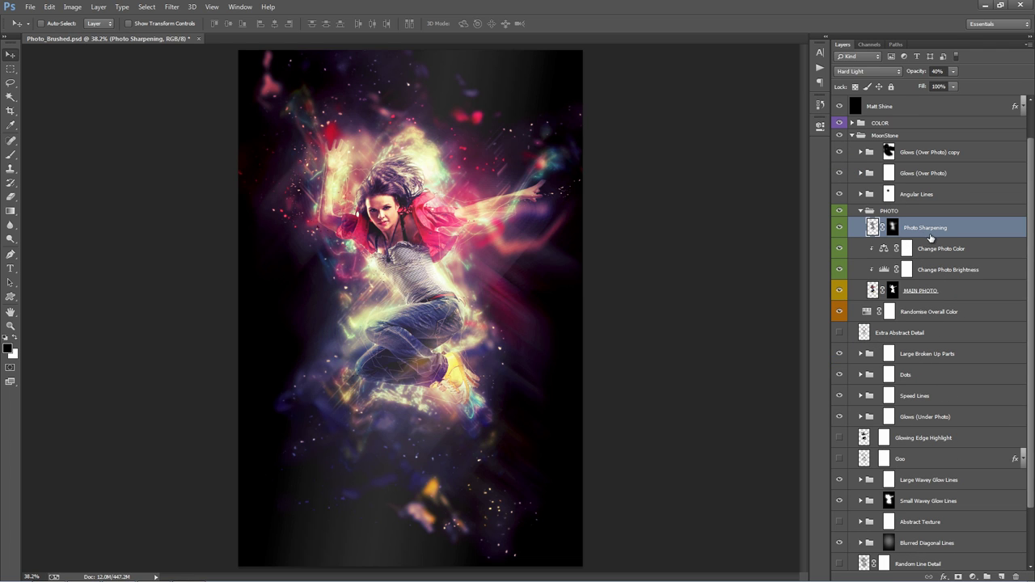
pyautogui.click(841, 227)
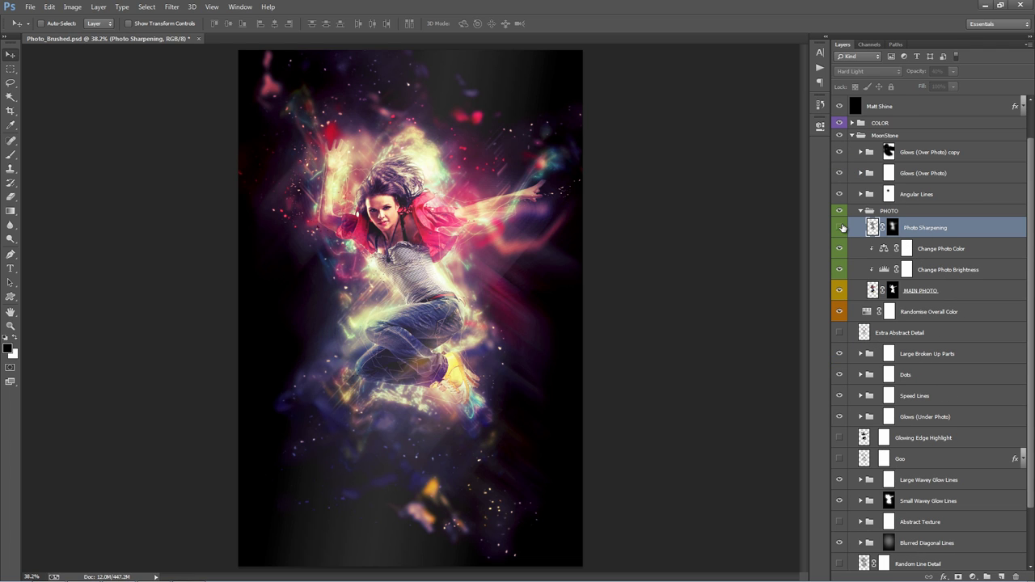
pyautogui.click(841, 227)
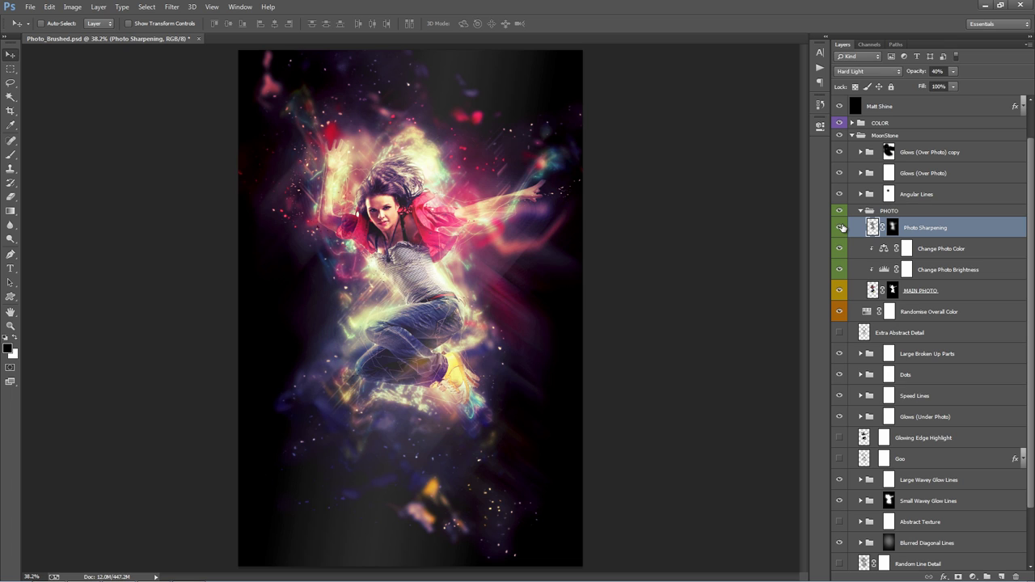
pyautogui.click(840, 227)
pyautogui.click(841, 227)
# Step: In the Change Photo Color balance, adjust the midtones' Cyan–Red value and set Yellow–Blue to -15
pyautogui.scroll(-1, 953, 234)
pyautogui.click(940, 234)
pyautogui.click(944, 250)
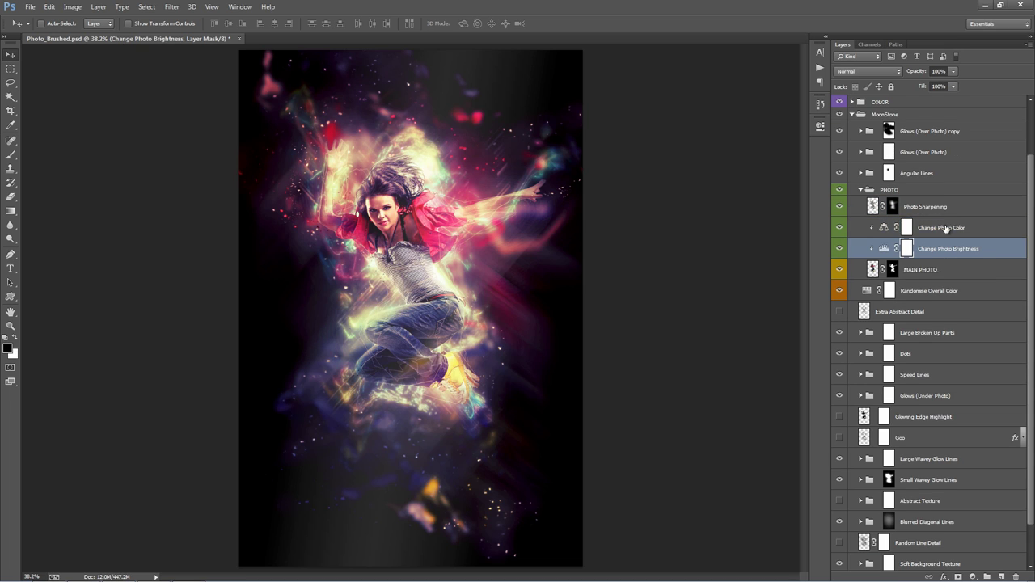
pyautogui.click(889, 232)
pyautogui.doubleClick(884, 230)
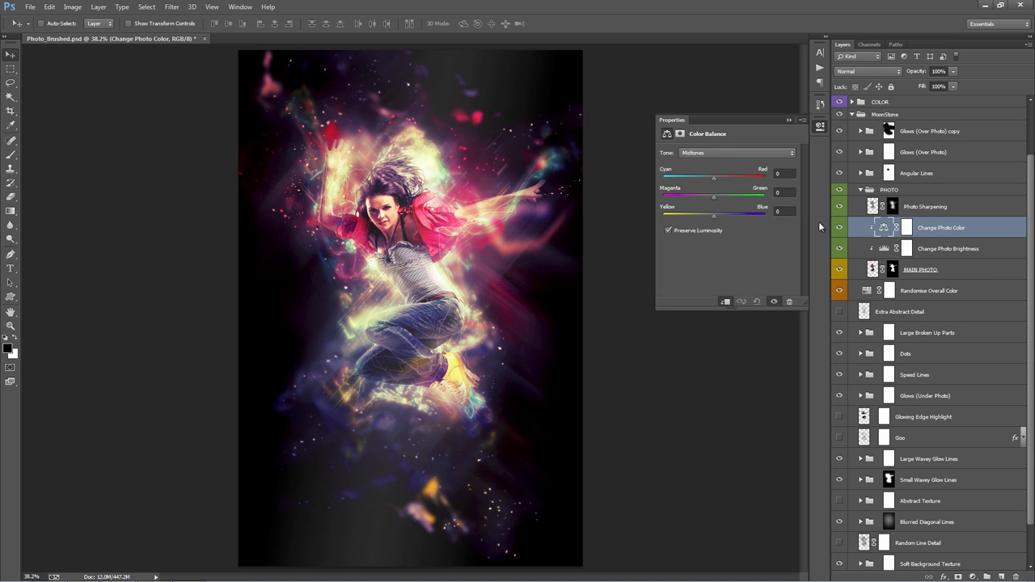
pyautogui.moveTo(715, 181); pyautogui.dragTo(679, 181)
pyautogui.moveTo(693, 182); pyautogui.dragTo(712, 186)
pyautogui.moveTo(713, 219)
pyautogui.mouseDown()
pyautogui.moveTo(725, 220)
pyautogui.moveTo(711, 220)
pyautogui.mouseUp()
# Step: Shift the Change Photo Color highlights slightly towards cyan and yellow
pyautogui.click(720, 155)
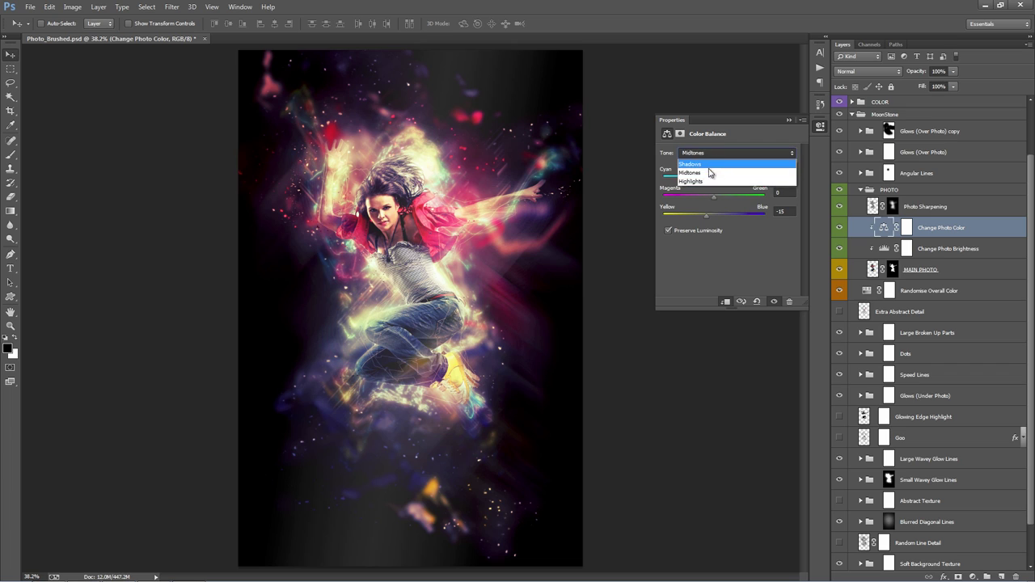
pyautogui.click(710, 182)
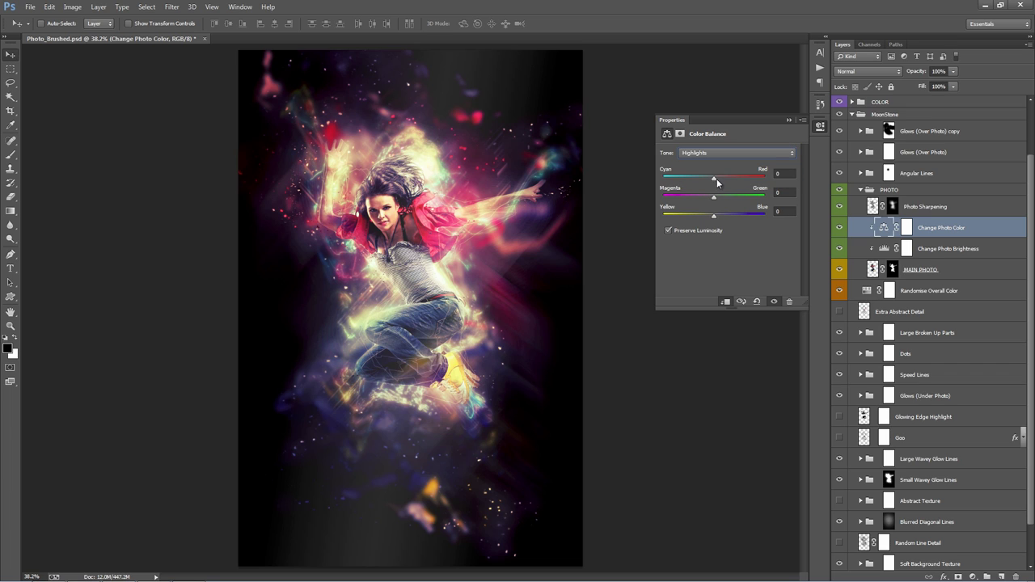
pyautogui.moveTo(714, 182)
pyautogui.mouseDown()
pyautogui.moveTo(728, 183)
pyautogui.moveTo(700, 179)
pyautogui.mouseUp()
pyautogui.moveTo(715, 216); pyautogui.dragTo(709, 217)
# Step: Set the Change Photo Color shadows to +13 on Yellow–Blue and close the adjustment's properties
pyautogui.click(716, 152)
pyautogui.click(711, 174)
pyautogui.click(711, 153)
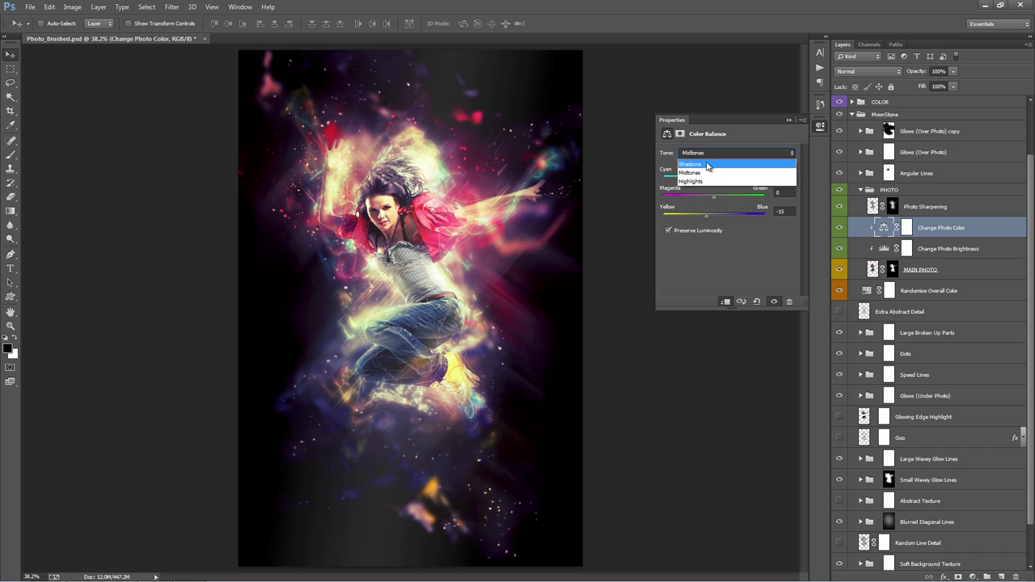
pyautogui.click(712, 164)
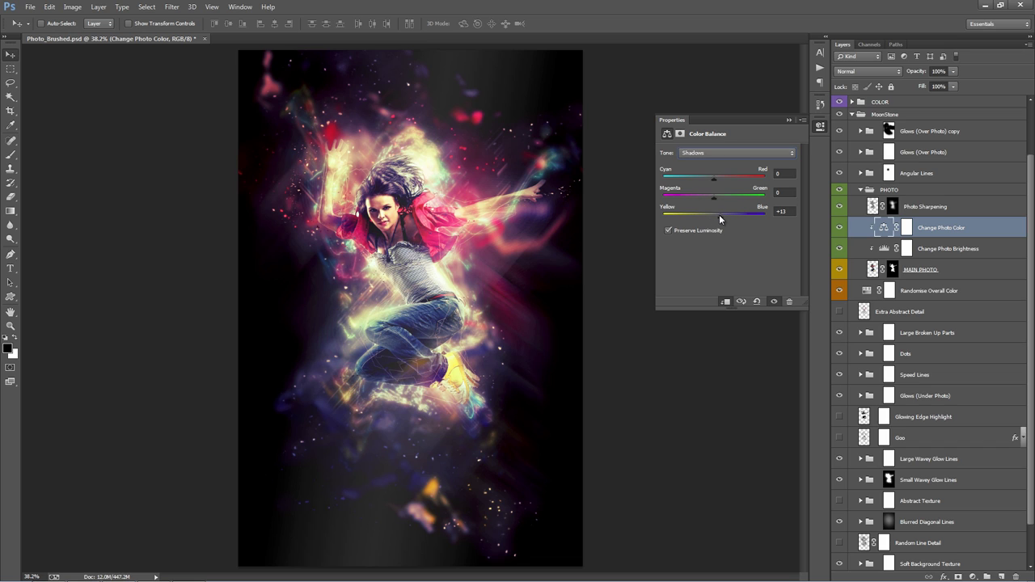
pyautogui.click(787, 122)
# Step: Try adjusting the black input level in the Change Photo Brightness levels and close its properties
pyautogui.click(970, 253)
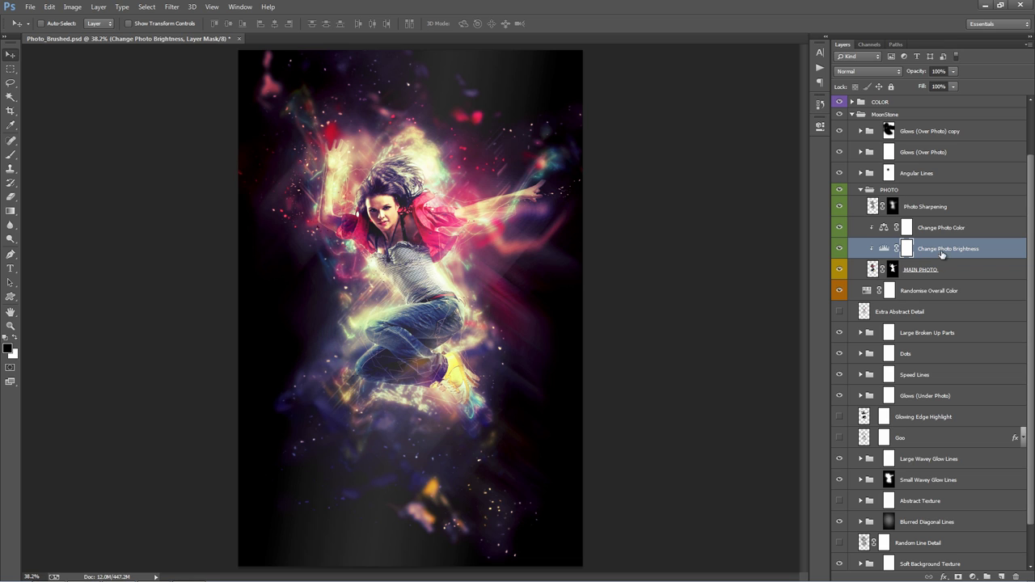
pyautogui.doubleClick(883, 248)
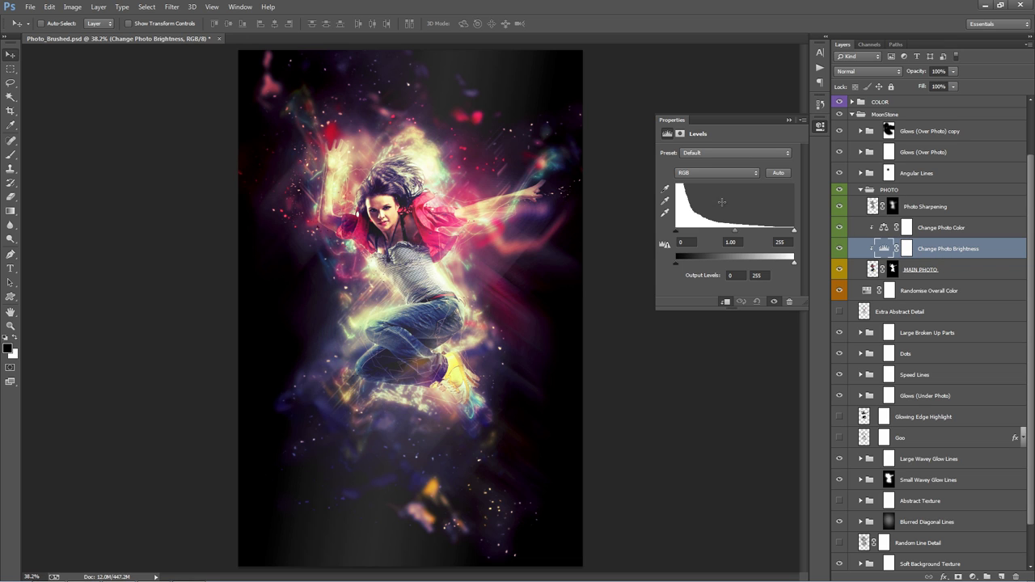
pyautogui.moveTo(677, 231)
pyautogui.mouseDown()
pyautogui.moveTo(713, 236)
pyautogui.moveTo(662, 235)
pyautogui.mouseUp()
pyautogui.moveTo(683, 235); pyautogui.dragTo(676, 235)
pyautogui.click(787, 120)
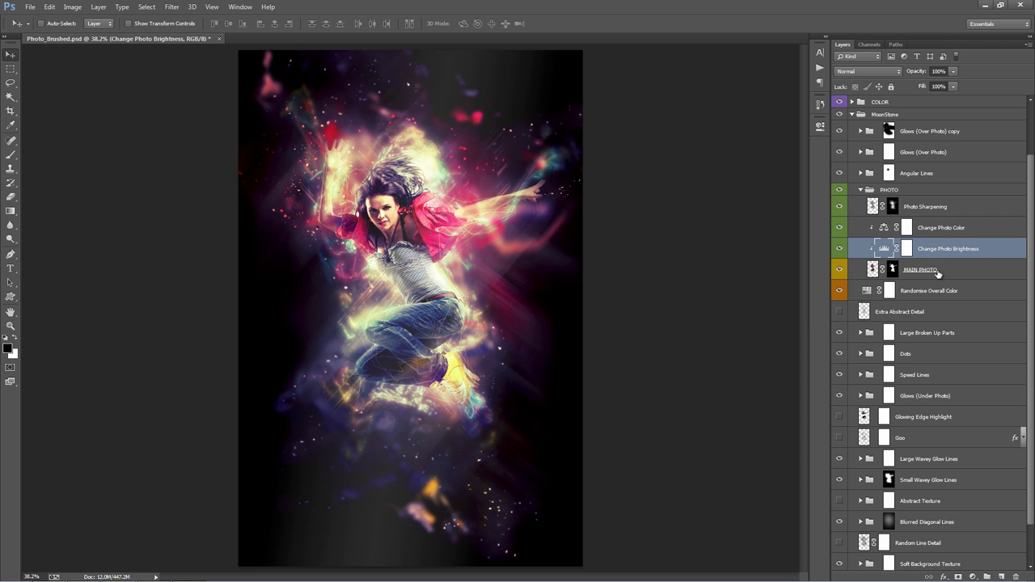
# Step: Select the MAIN PHOTO layer and toggle its visibility off and on twice to see the effects without the subject
pyautogui.click(937, 273)
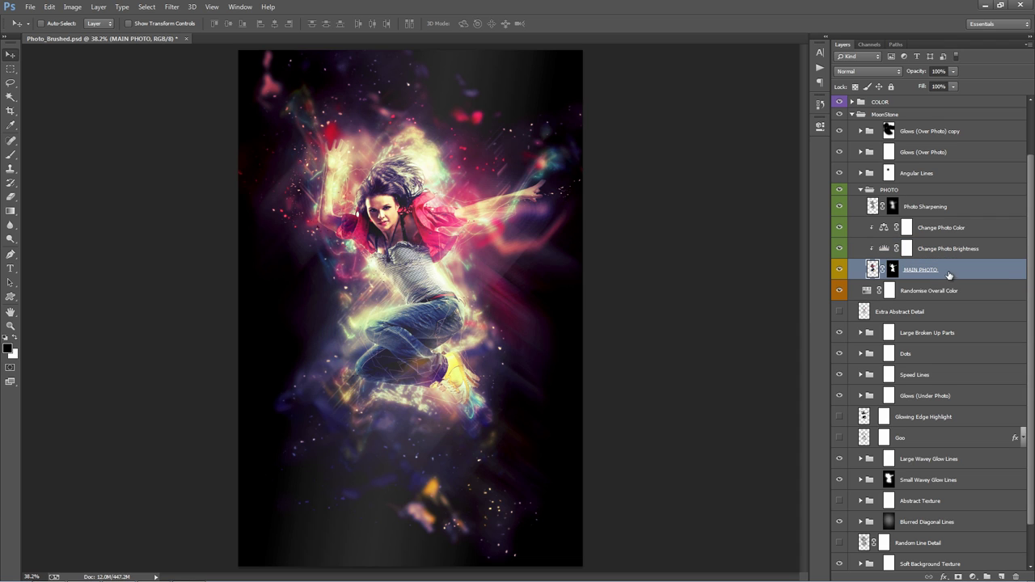
pyautogui.click(841, 270)
pyautogui.click(841, 270)
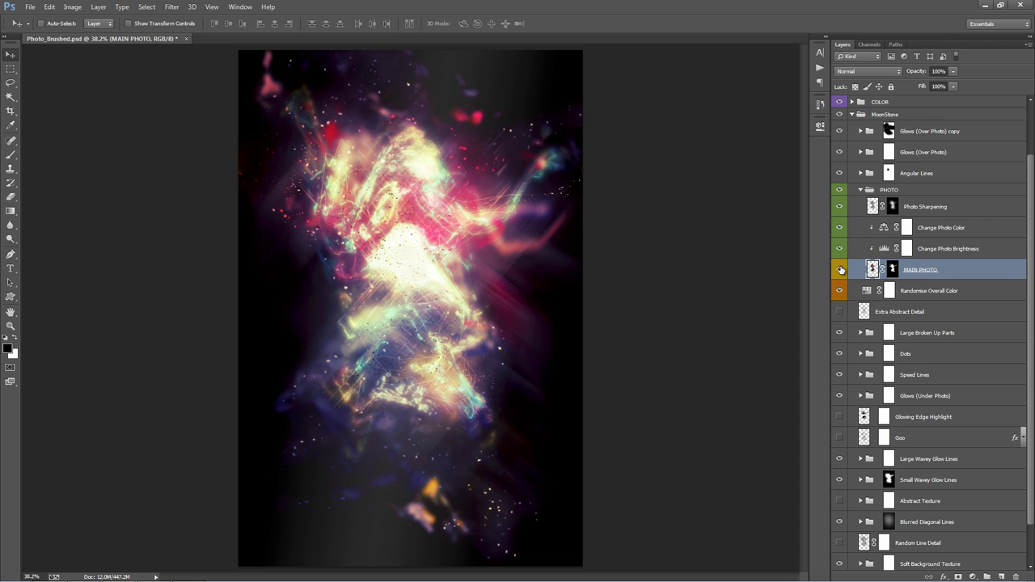
pyautogui.click(840, 270)
pyautogui.click(841, 270)
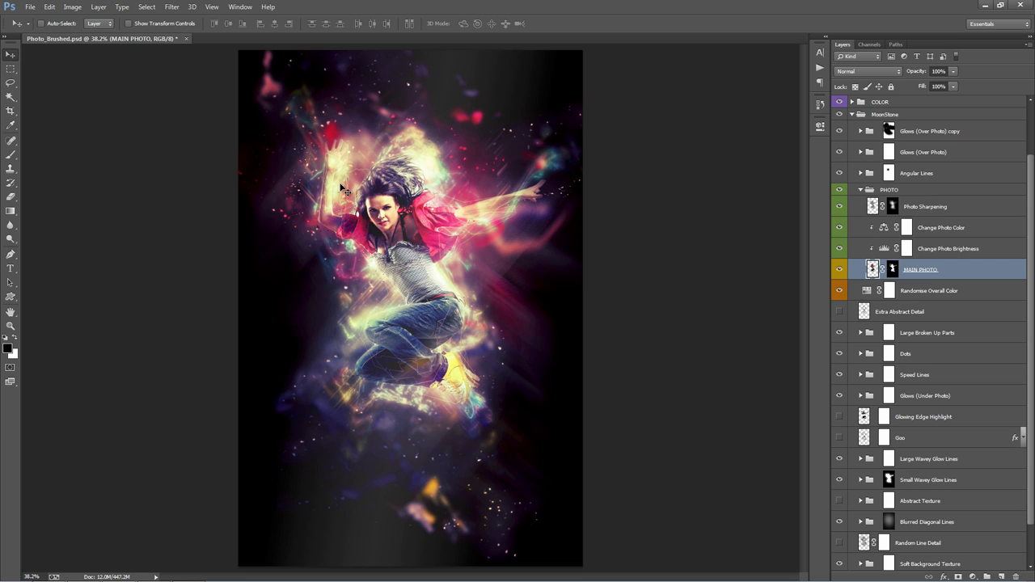
# Step: Collapse and reopen the PHOTO group, then hide and show MAIN PHOTO again to recheck the subject against the effects
pyautogui.click(859, 189)
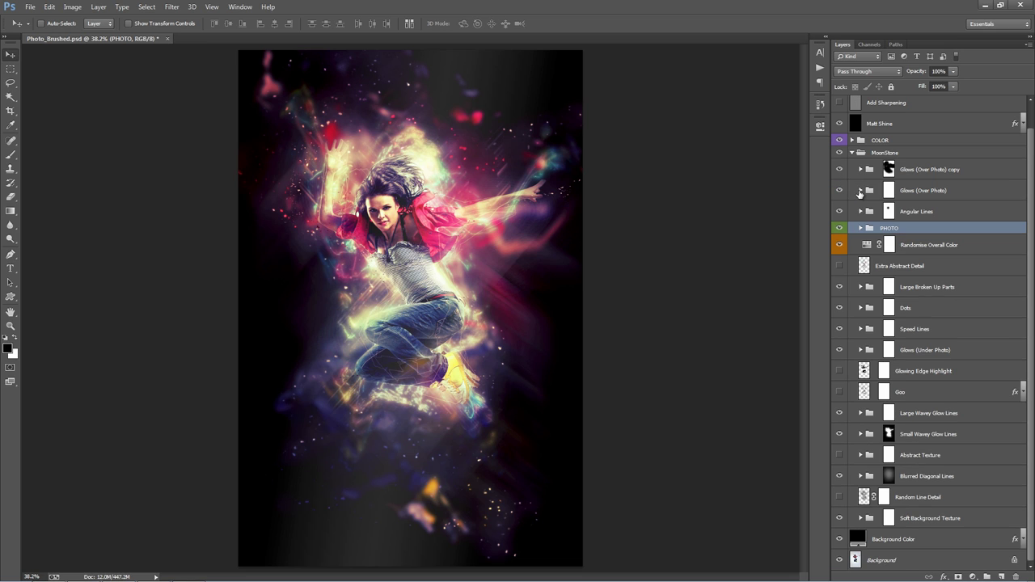
pyautogui.click(860, 228)
pyautogui.click(957, 313)
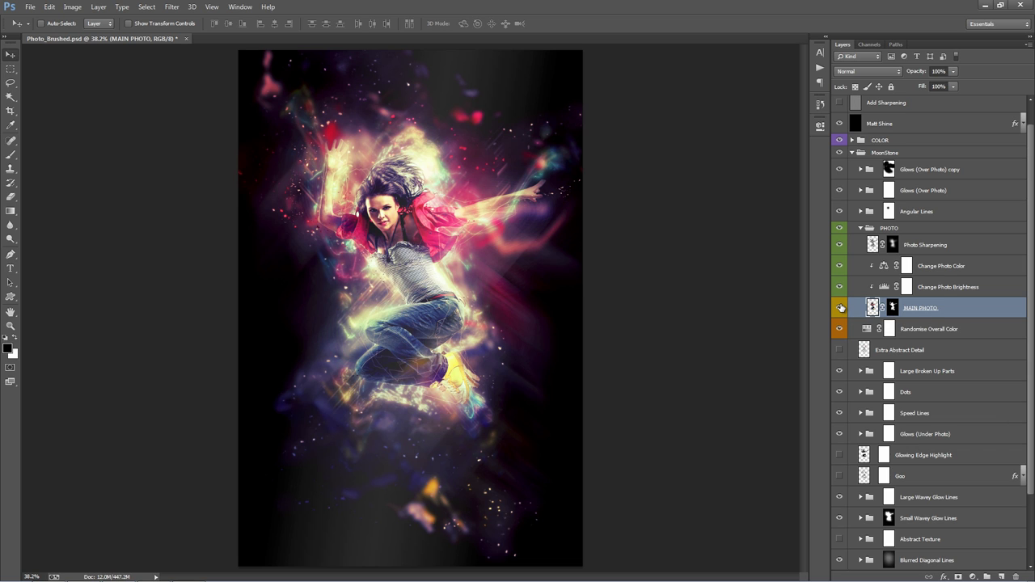
pyautogui.click(840, 307)
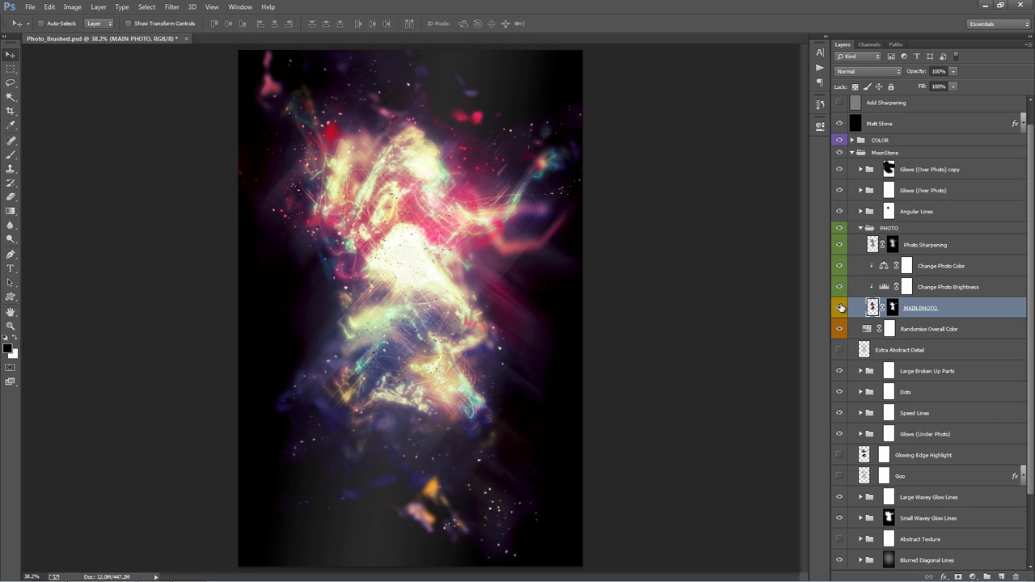
pyautogui.click(841, 307)
pyautogui.click(840, 308)
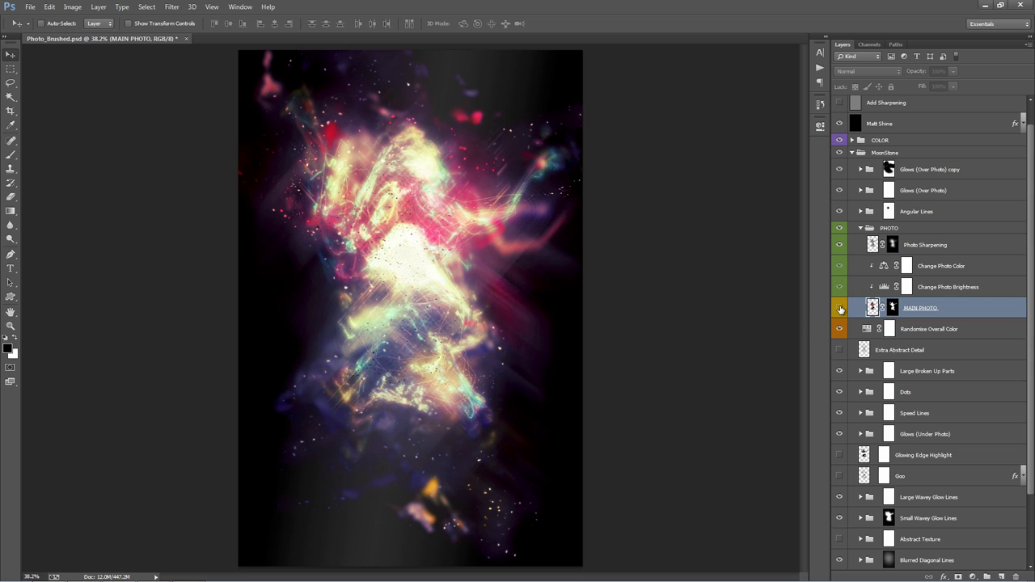
pyautogui.click(840, 309)
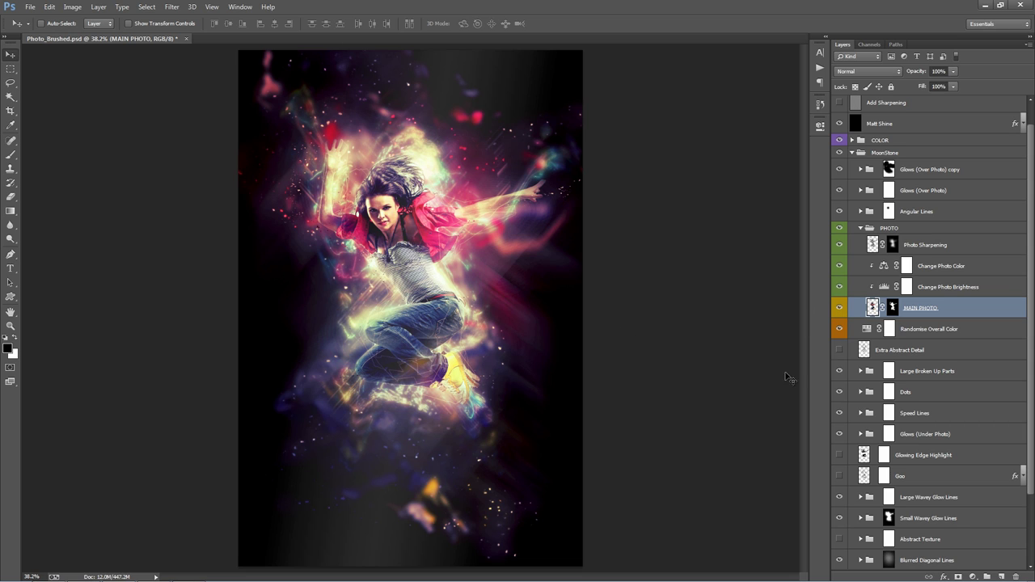
# Step: Paint black on the MAIN PHOTO mask to blend out the lower legs and feet, and the waist with a 150 px brush
pyautogui.click(892, 307)
pyautogui.press('b')
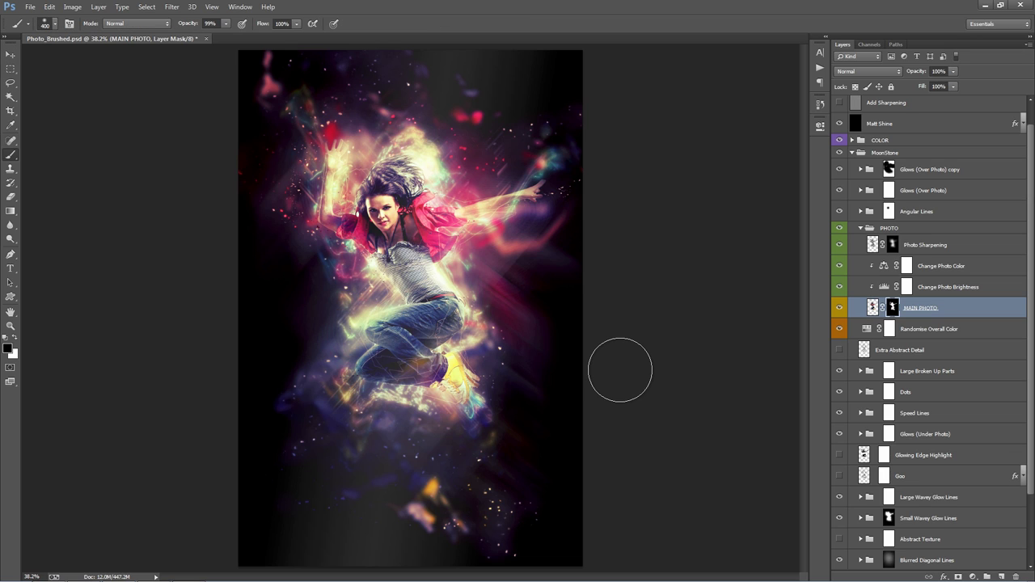
pyautogui.press('[')
pyautogui.moveTo(489, 377)
pyautogui.mouseDown()
pyautogui.moveTo(405, 344)
pyautogui.moveTo(430, 388)
pyautogui.moveTo(385, 373)
pyautogui.moveTo(426, 392)
pyautogui.moveTo(327, 370)
pyautogui.moveTo(425, 390)
pyautogui.moveTo(338, 370)
pyautogui.moveTo(443, 350)
pyautogui.mouseUp()
pyautogui.press('[')
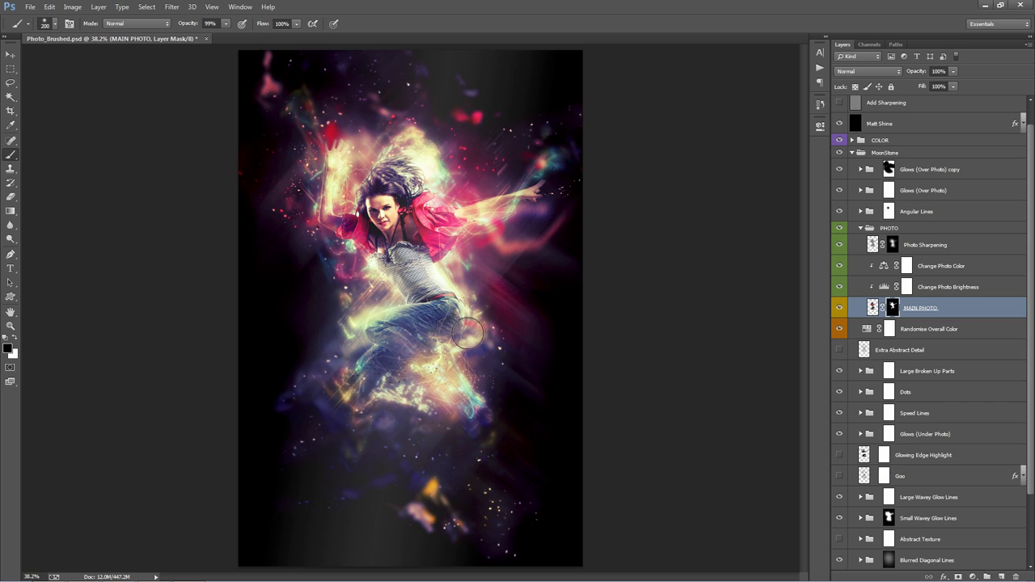
pyautogui.press('[')
pyautogui.press('[')
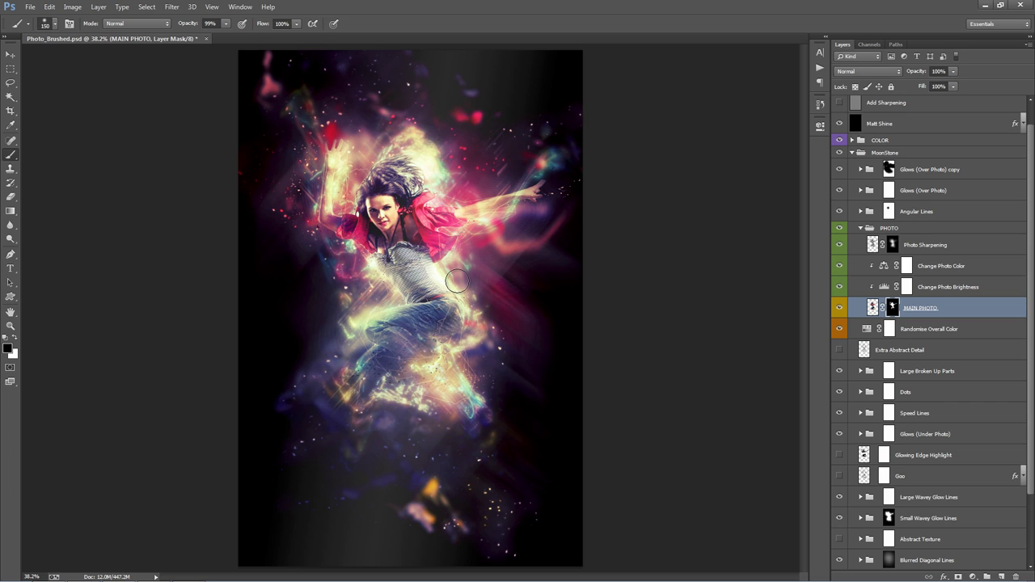
pyautogui.moveTo(458, 282)
pyautogui.mouseDown()
pyautogui.moveTo(368, 281)
pyautogui.moveTo(460, 287)
pyautogui.moveTo(338, 293)
pyautogui.mouseUp()
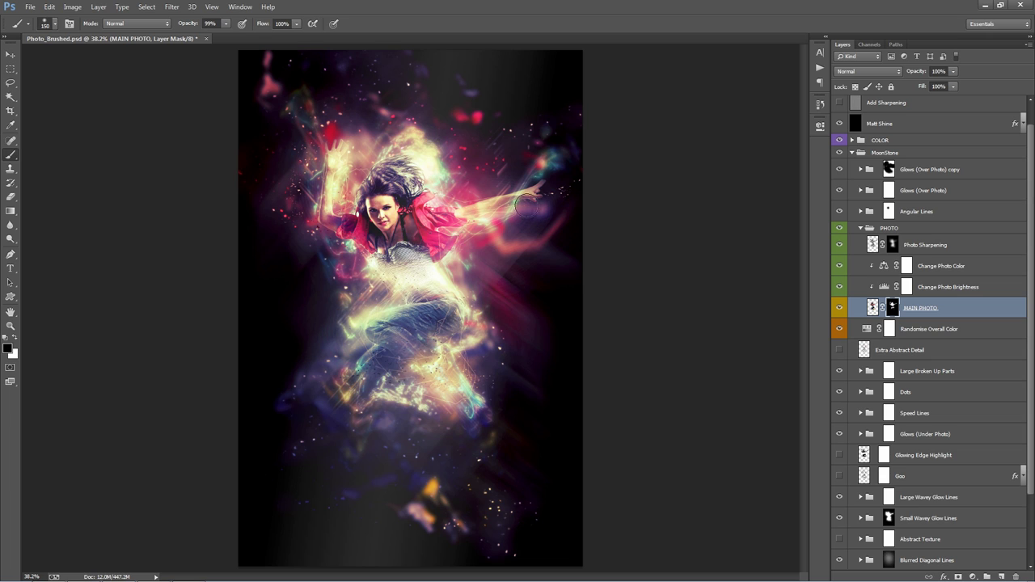
# Step: Mask MAIN PHOTO out over the arms and thighs with a 90 to 100 px black brush, hiding and showing the layer to compare
pyautogui.press('[')
pyautogui.press('[')
pyautogui.press('[')
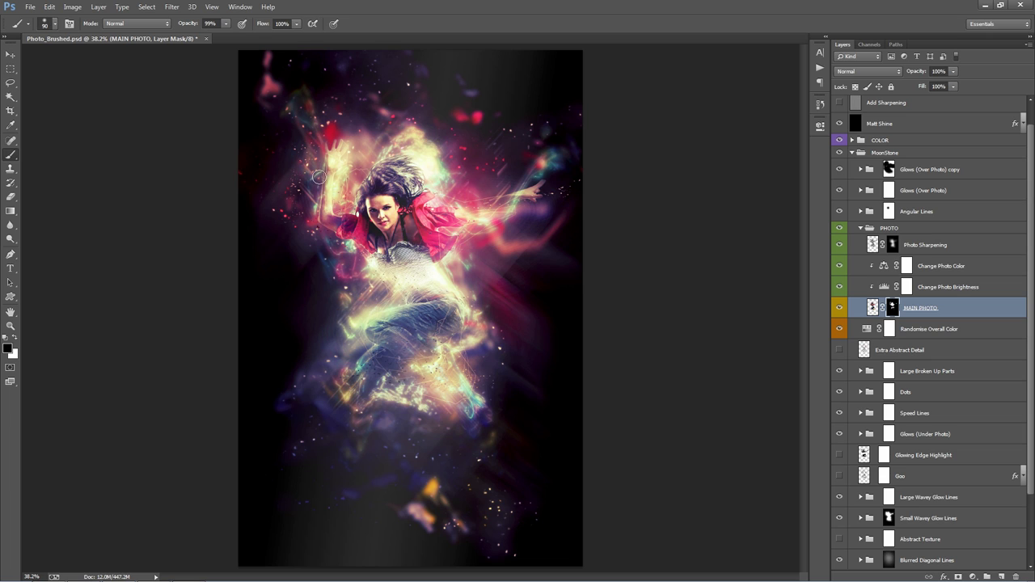
pyautogui.press(']')
pyautogui.click(839, 308)
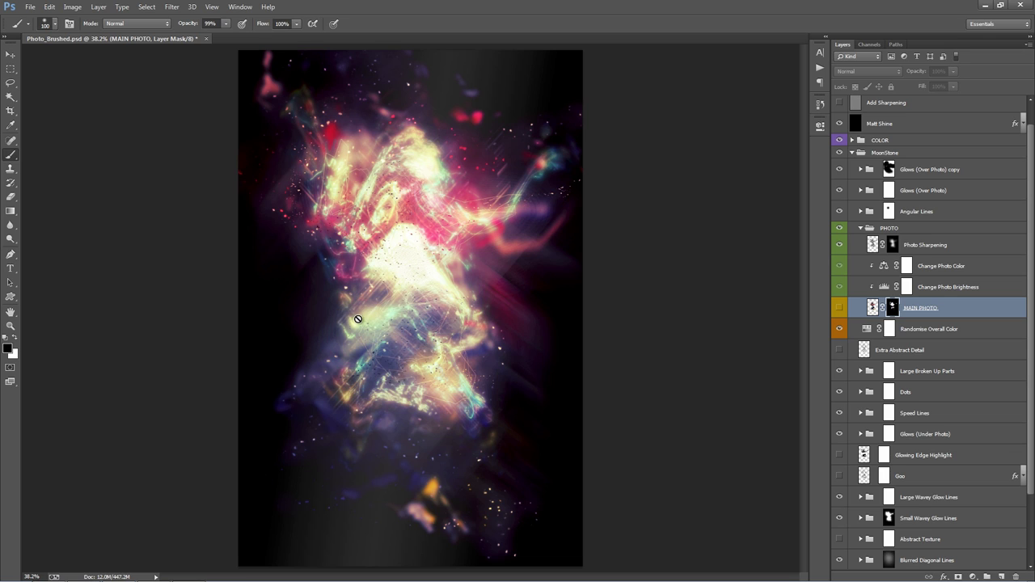
pyautogui.click(839, 307)
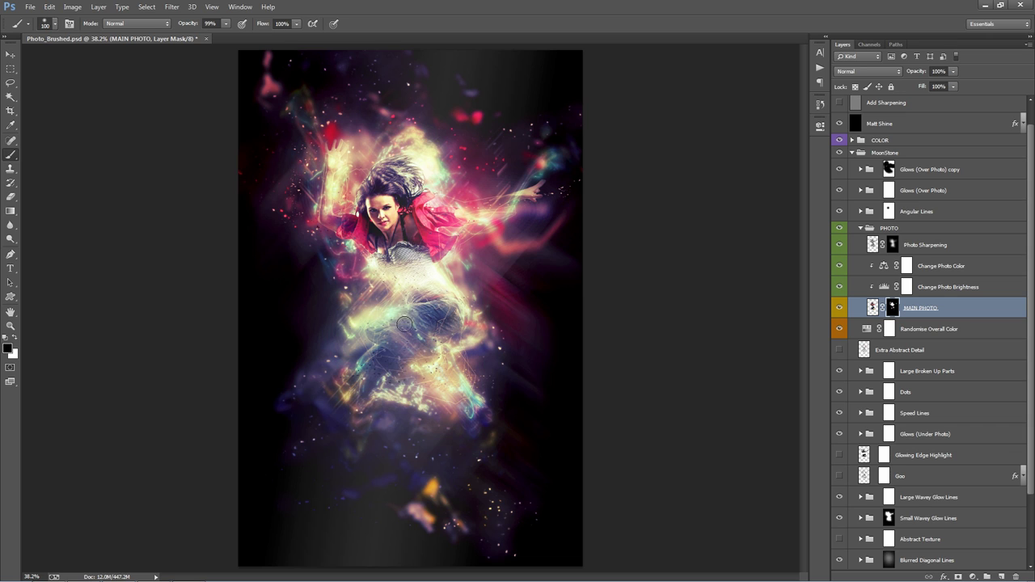
# Step: Mask MAIN PHOTO out over the hair and the left jacket sleeve with an 80 px black brush, restoring the forehead in white
pyautogui.click(839, 308)
pyautogui.click(840, 308)
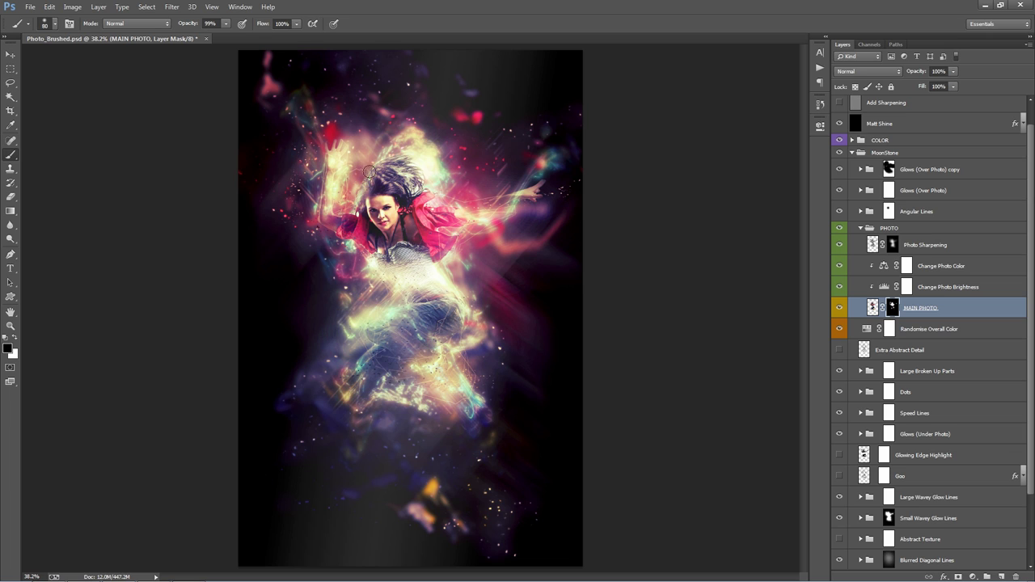
pyautogui.moveTo(366, 175)
pyautogui.mouseDown()
pyautogui.moveTo(408, 173)
pyautogui.moveTo(355, 209)
pyautogui.moveTo(428, 174)
pyautogui.moveTo(420, 195)
pyautogui.moveTo(440, 180)
pyautogui.mouseUp()
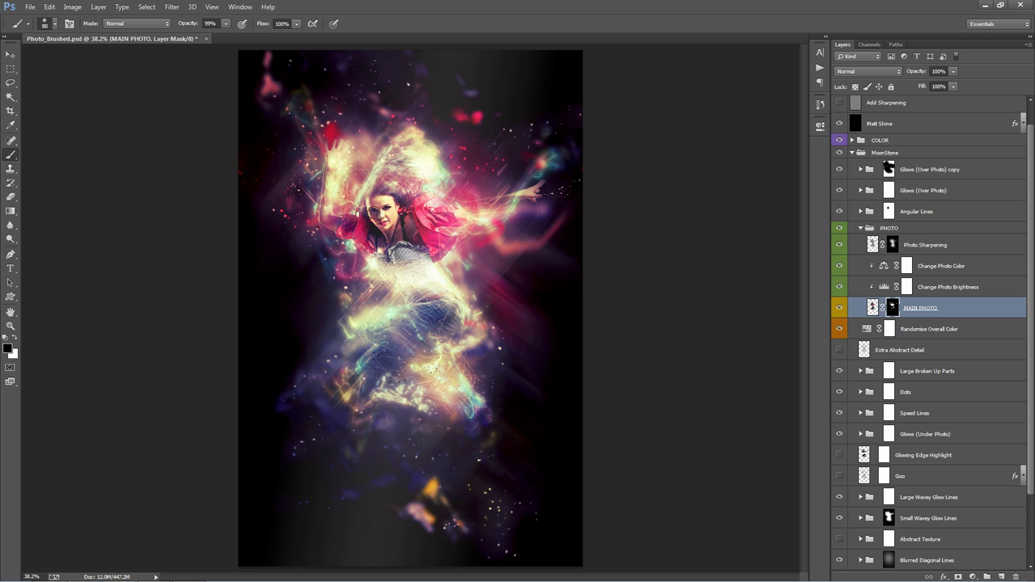
pyautogui.press('x')
pyautogui.moveTo(398, 198)
pyautogui.mouseDown()
pyautogui.moveTo(388, 179)
pyautogui.moveTo(368, 195)
pyautogui.mouseUp()
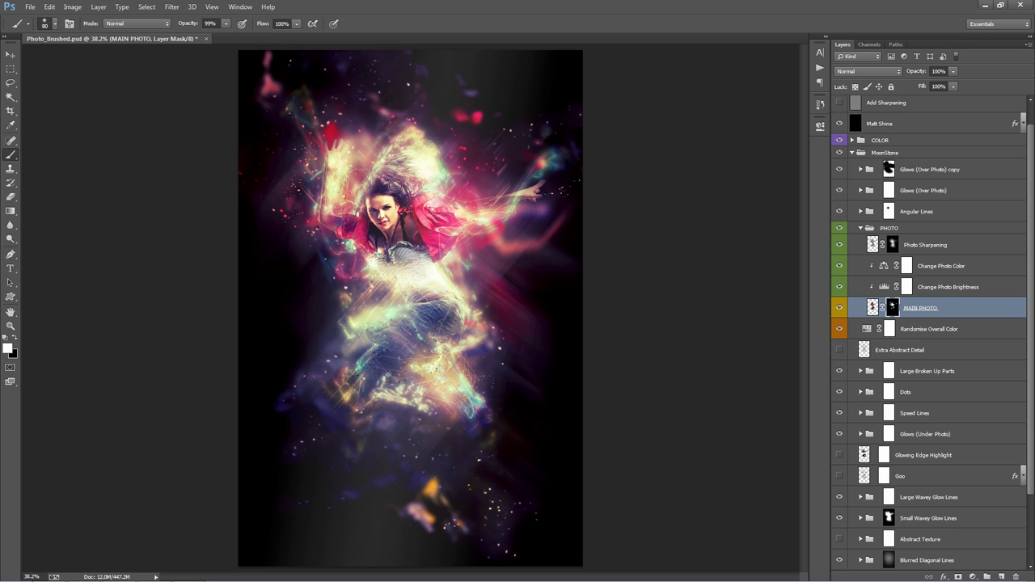
pyautogui.press('x')
pyautogui.moveTo(353, 235); pyautogui.dragTo(361, 240)
pyautogui.press('x')
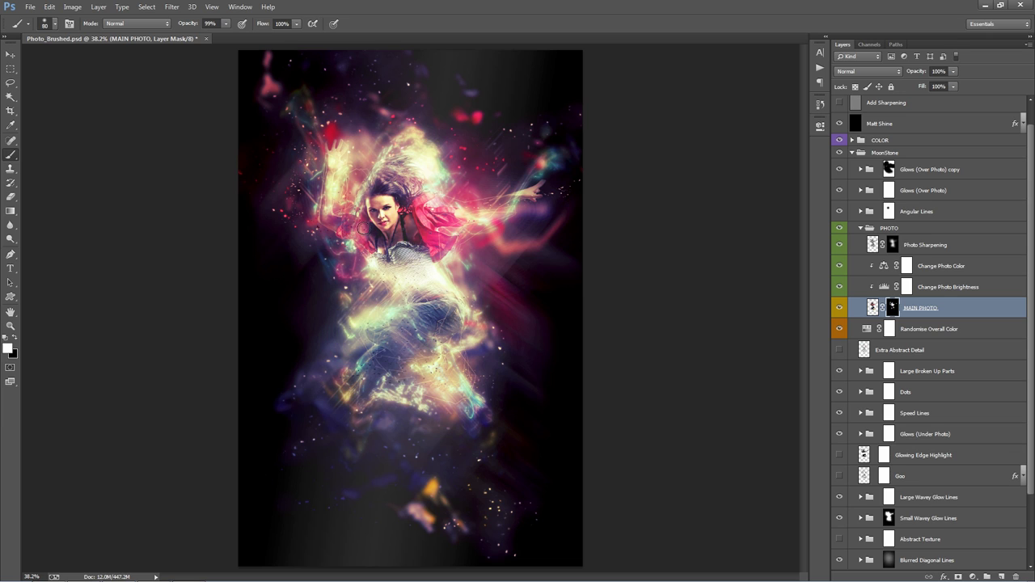
pyautogui.press('v')
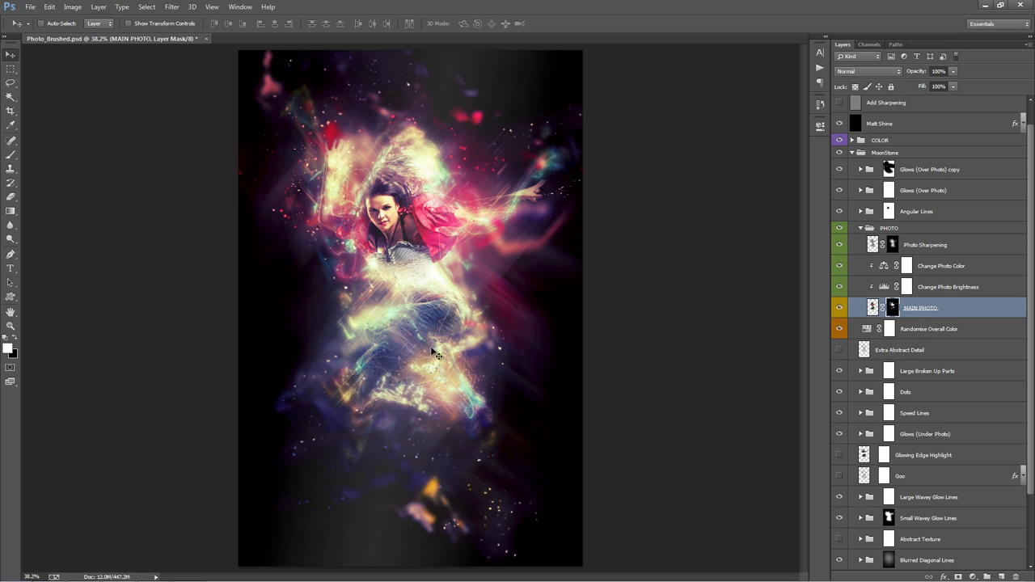
# Step: Collapse the PHOTO group and set hue -2 and saturation -2 on the Randomise Overall Color adjustment
pyautogui.click(862, 229)
pyautogui.click(963, 256)
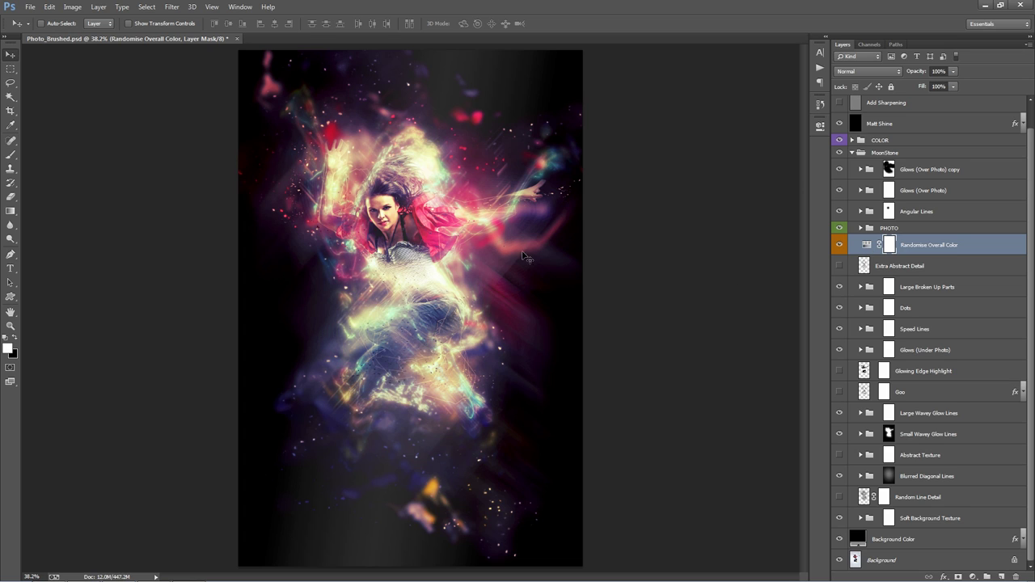
pyautogui.doubleClick(866, 246)
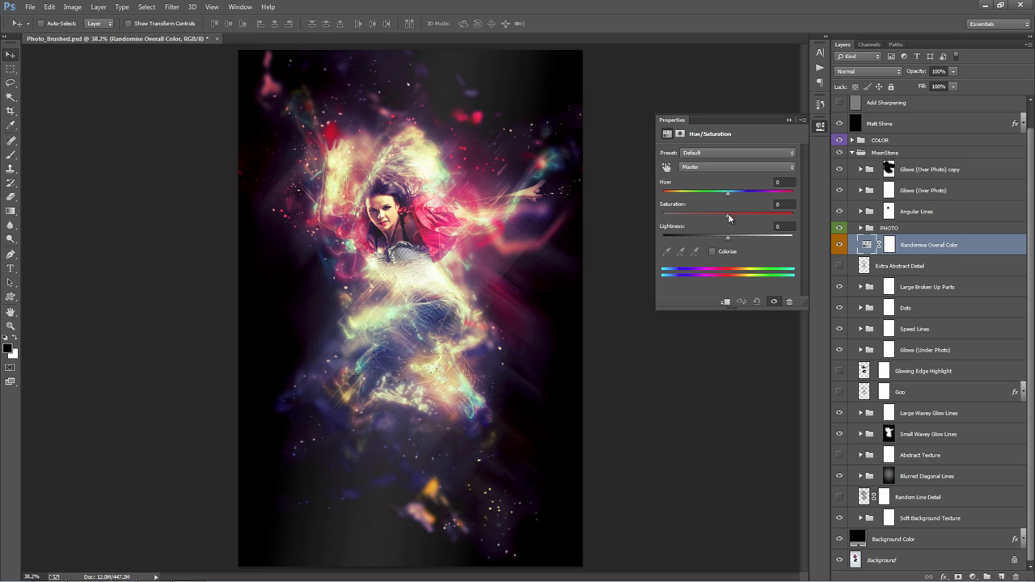
pyautogui.moveTo(726, 191)
pyautogui.mouseDown()
pyautogui.moveTo(803, 198)
pyautogui.moveTo(658, 190)
pyautogui.moveTo(794, 195)
pyautogui.moveTo(724, 194)
pyautogui.mouseUp()
pyautogui.moveTo(730, 213); pyautogui.dragTo(755, 213)
# Step: Try colorizing the overall effects with hue 122 and saturation 27, and turn Colorize back off
pyautogui.click(712, 251)
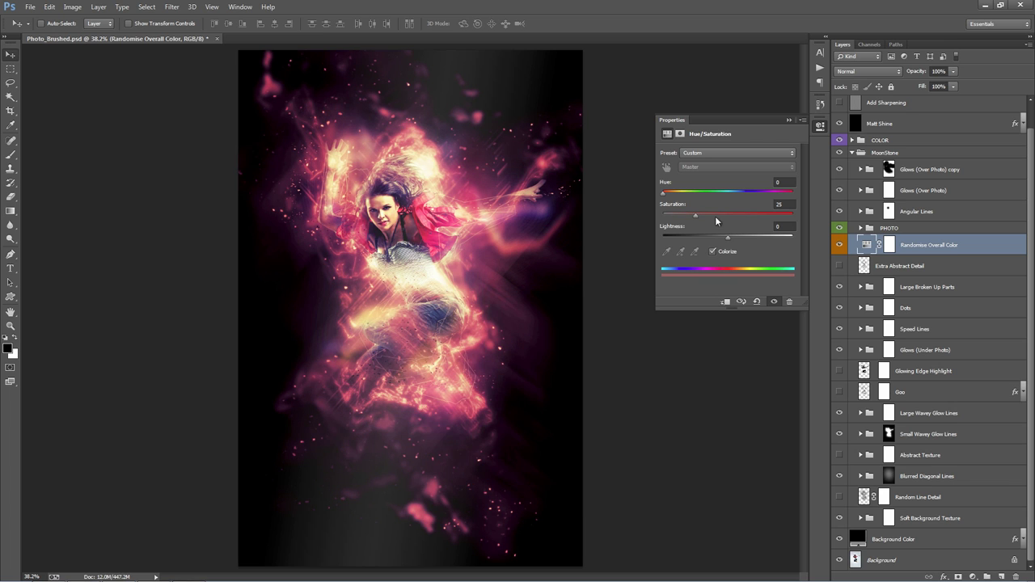
pyautogui.moveTo(700, 215); pyautogui.dragTo(720, 193)
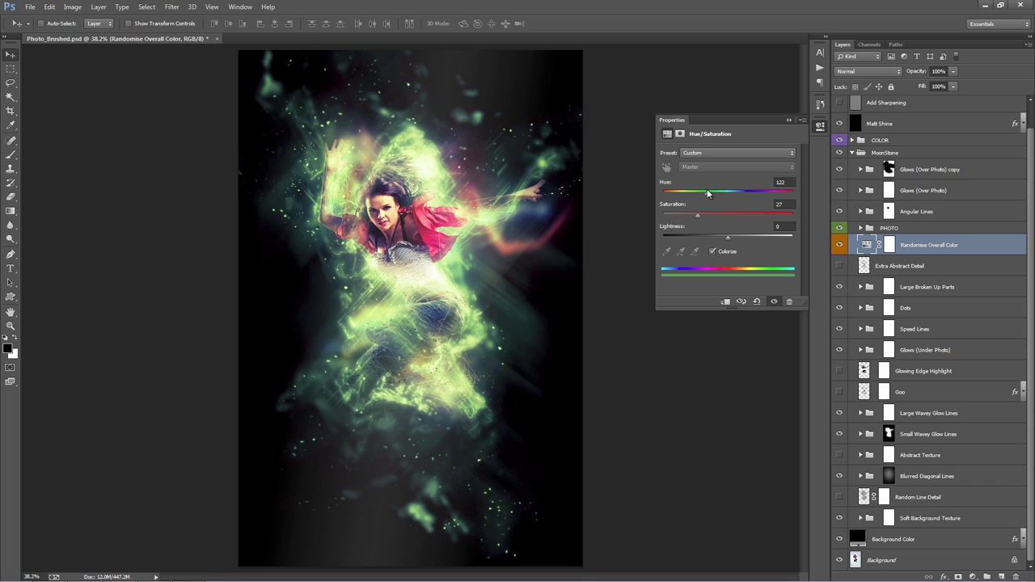
pyautogui.click(712, 252)
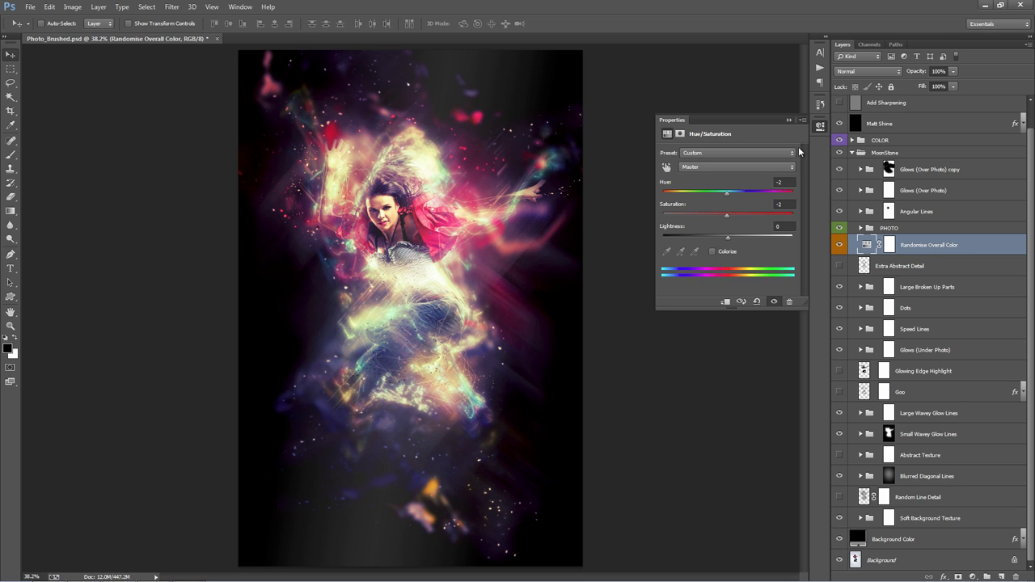
# Step: Show the Extra Abstract Detail layer to judge its texture over the effects, and hide it again
pyautogui.click(937, 247)
pyautogui.click(922, 266)
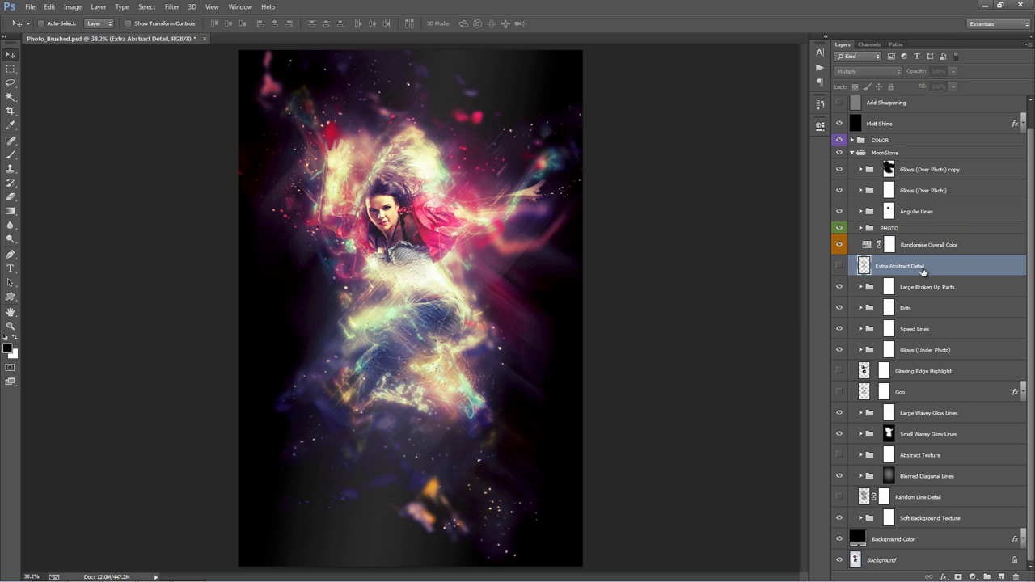
pyautogui.click(839, 267)
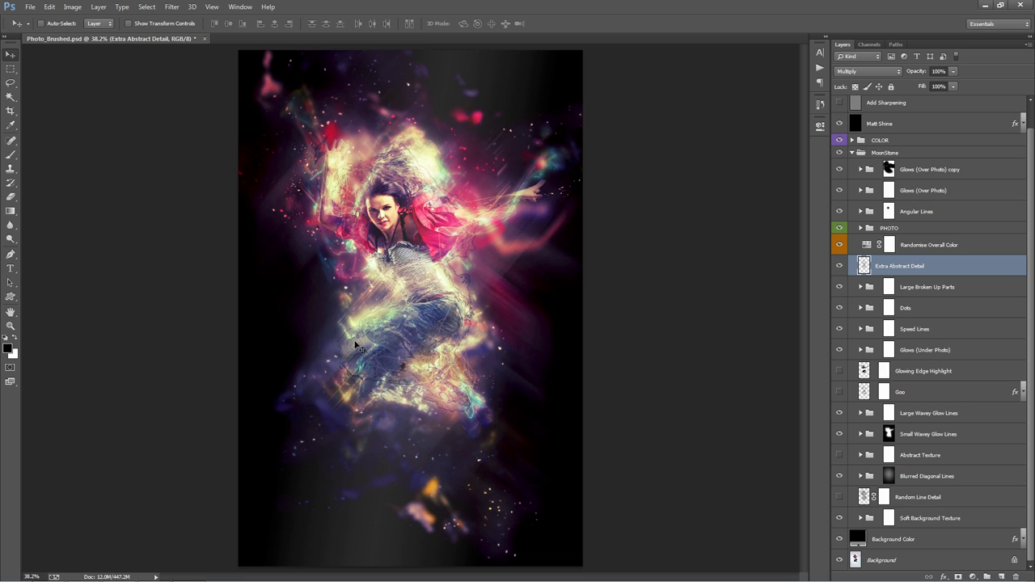
pyautogui.click(838, 266)
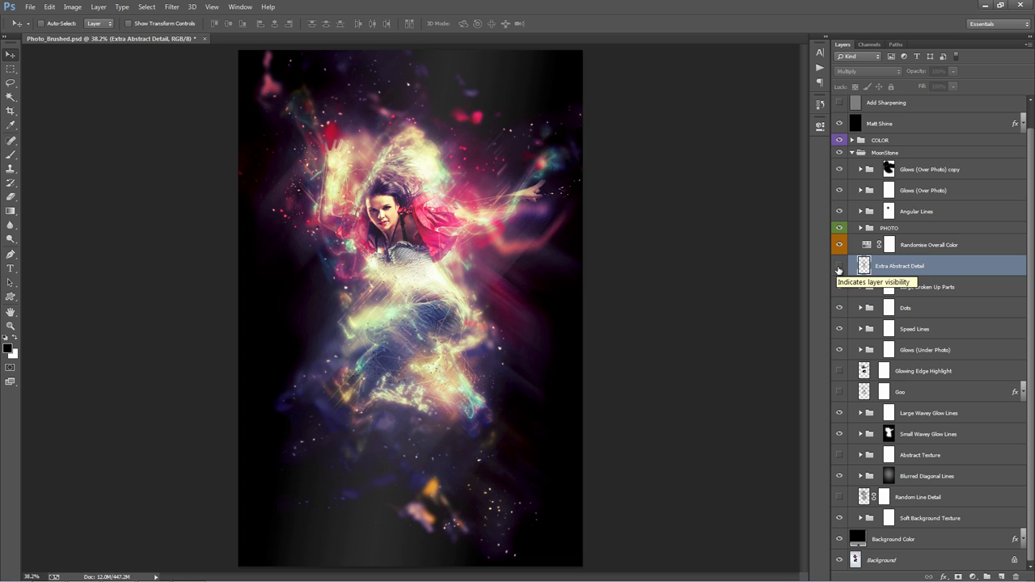
# Step: Toggle the Large Broken Up Parts group off and on twice to compare the image with and without it
pyautogui.click(974, 287)
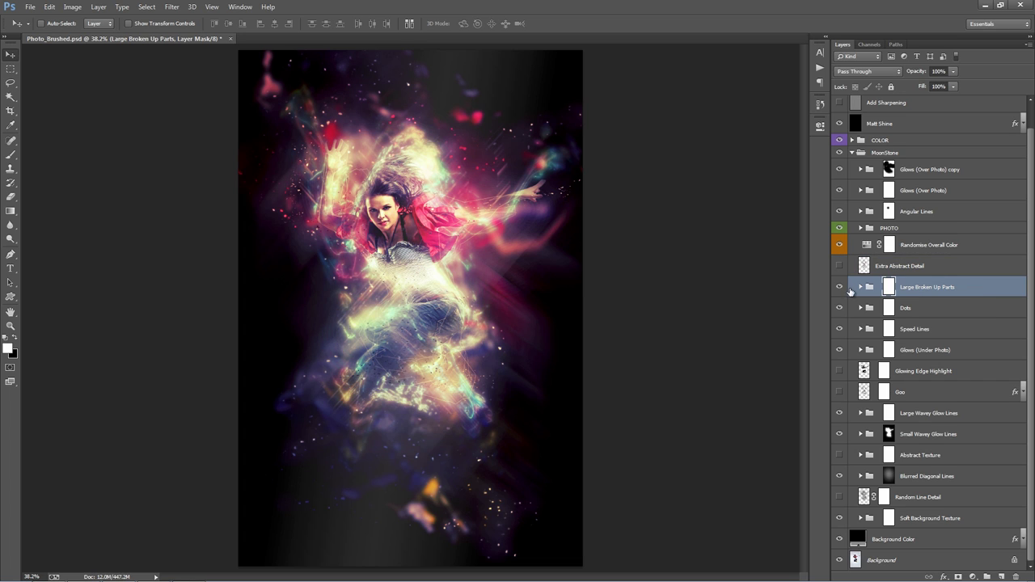
pyautogui.click(839, 287)
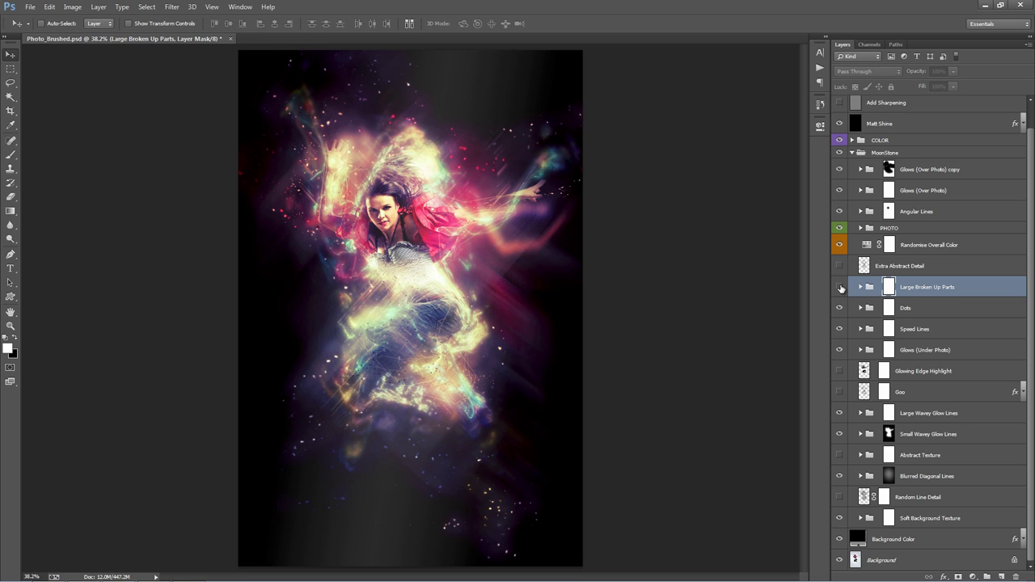
pyautogui.click(839, 287)
pyautogui.click(839, 287)
pyautogui.click(839, 287)
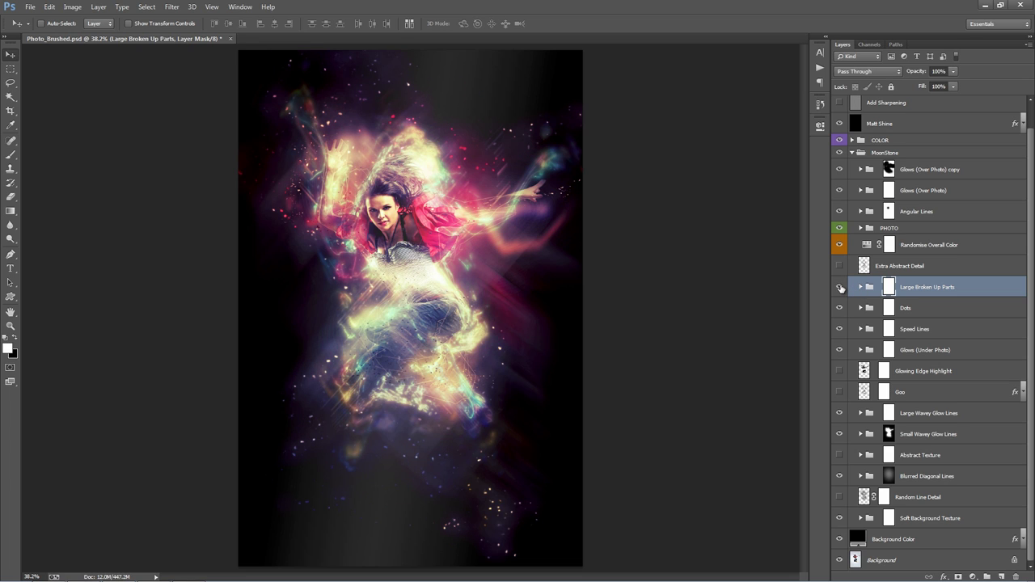
pyautogui.click(839, 287)
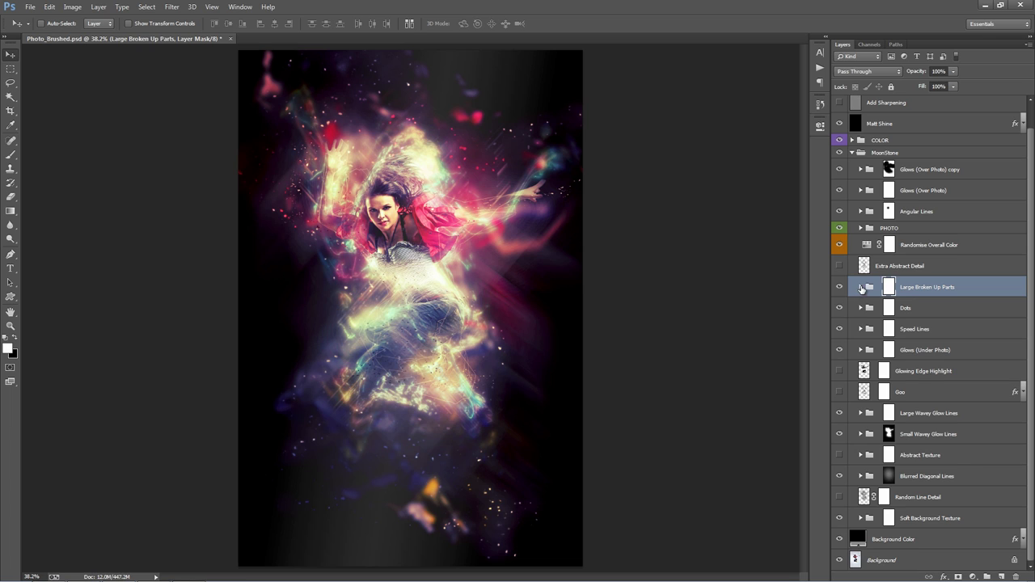
# Step: Expand Large Broken Up Parts, move BrokenParts_1 slightly down and to the right, and adjust its rotation slightly with Free Transform
pyautogui.click(860, 287)
pyautogui.click(958, 312)
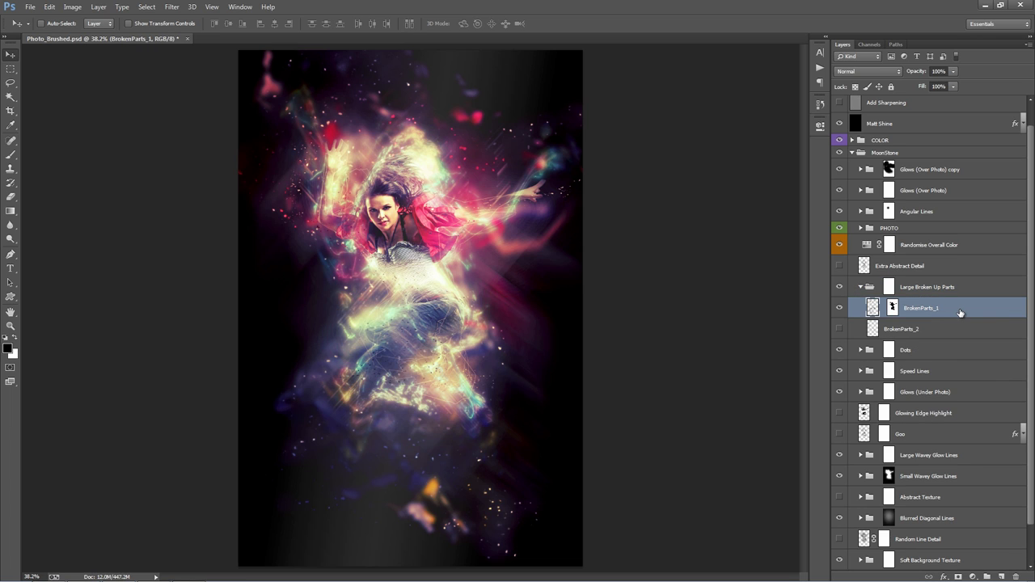
pyautogui.click(939, 327)
pyautogui.click(942, 314)
pyautogui.moveTo(433, 236); pyautogui.dragTo(446, 262)
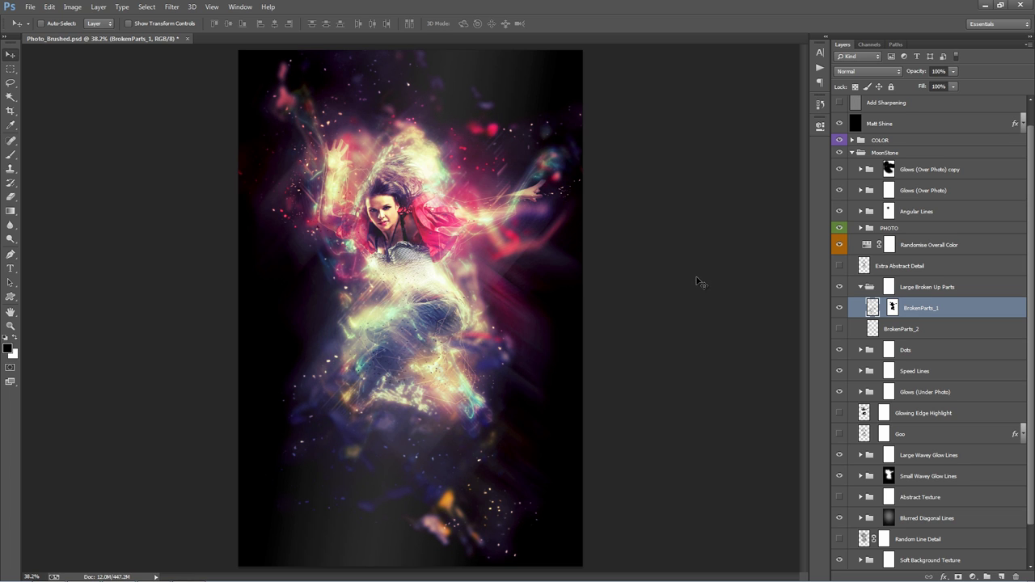
pyautogui.hotkey('ctrl', 't')
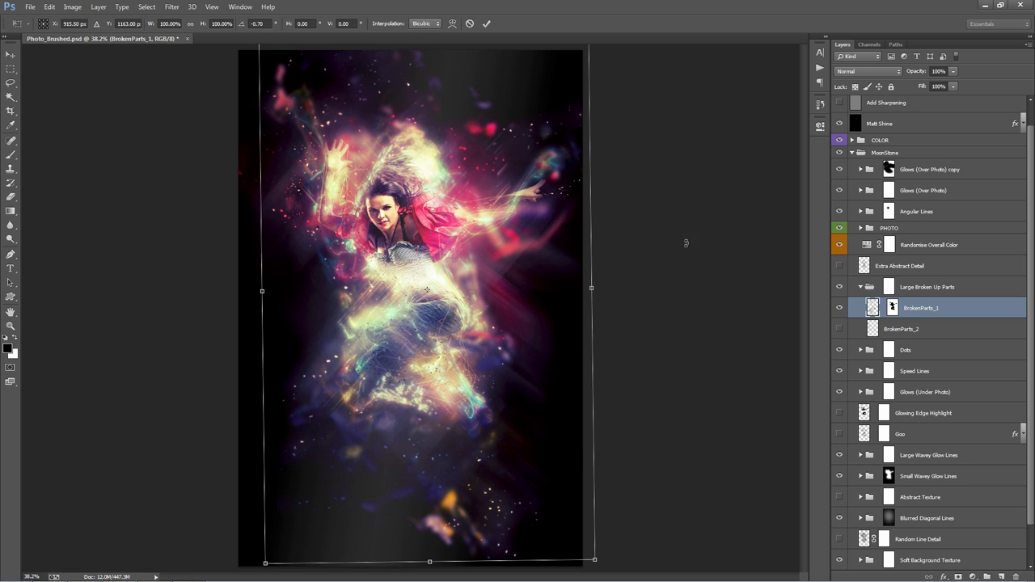
pyautogui.moveTo(686, 243); pyautogui.dragTo(643, 294)
pyautogui.press('Return')
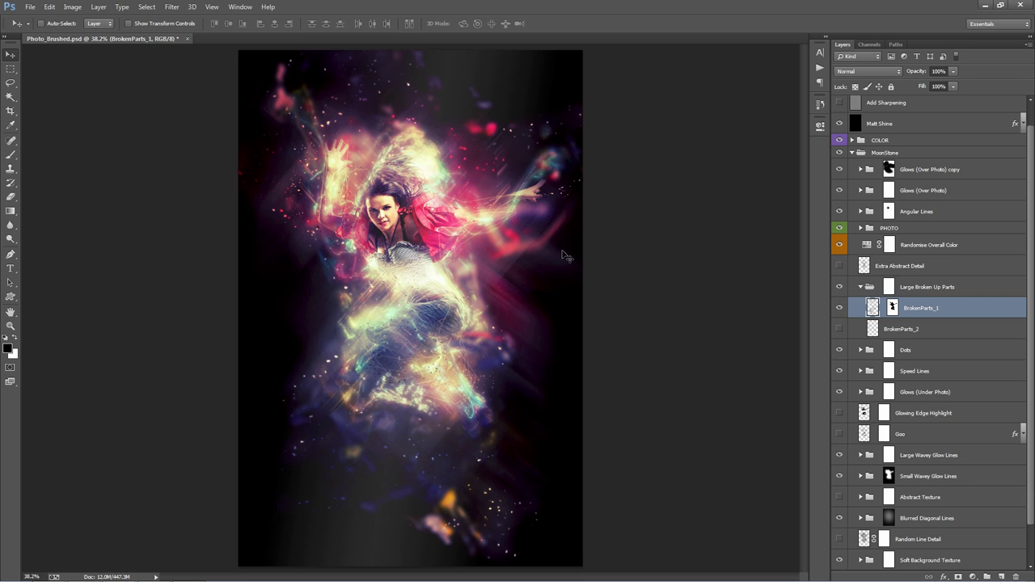
# Step: Try BrokenParts_2 by showing it and moving it toward the lower right, hide it again and collapse the group
pyautogui.click(952, 332)
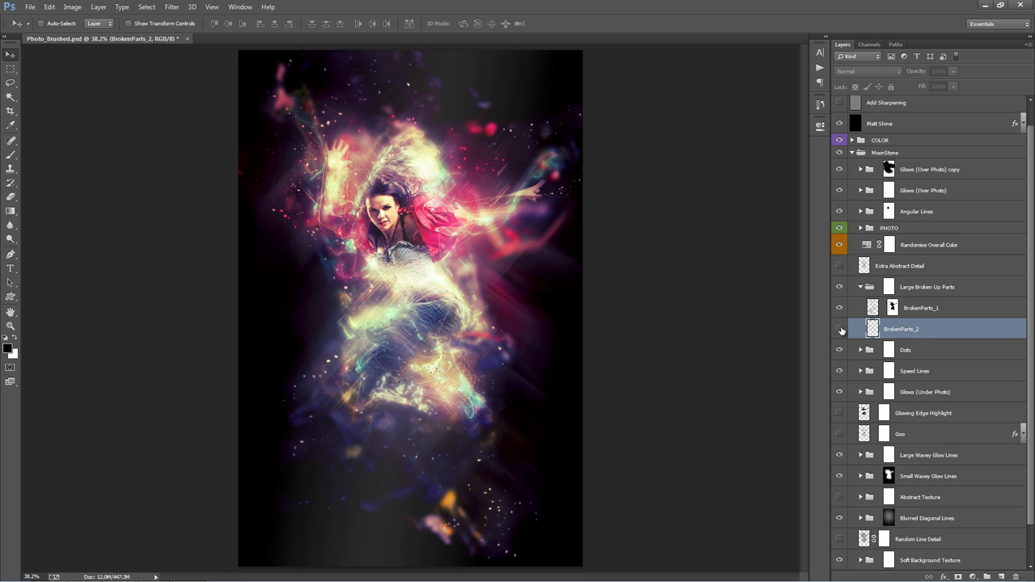
pyautogui.click(841, 330)
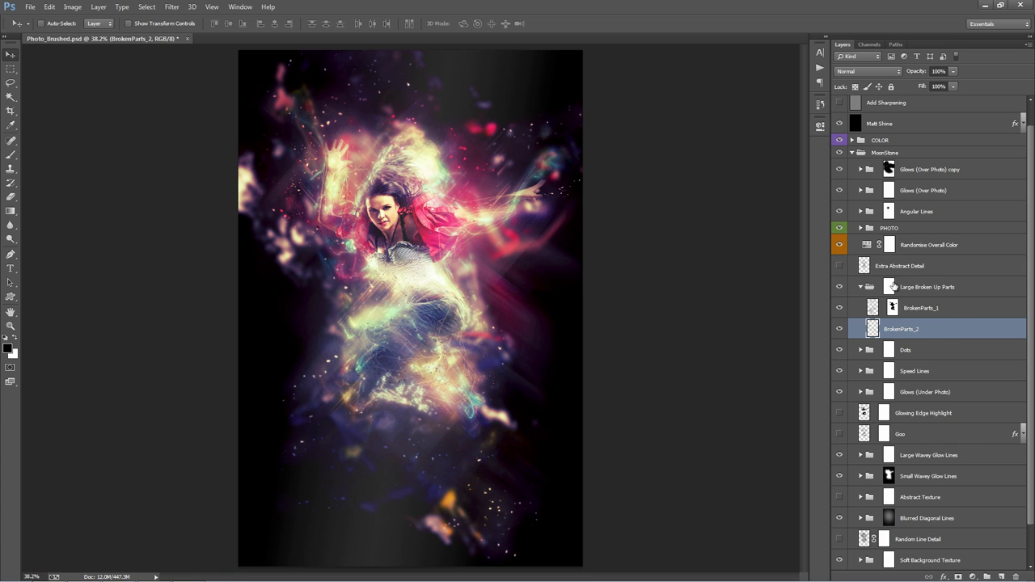
pyautogui.click(951, 307)
pyautogui.click(946, 329)
pyautogui.moveTo(390, 255); pyautogui.dragTo(498, 325)
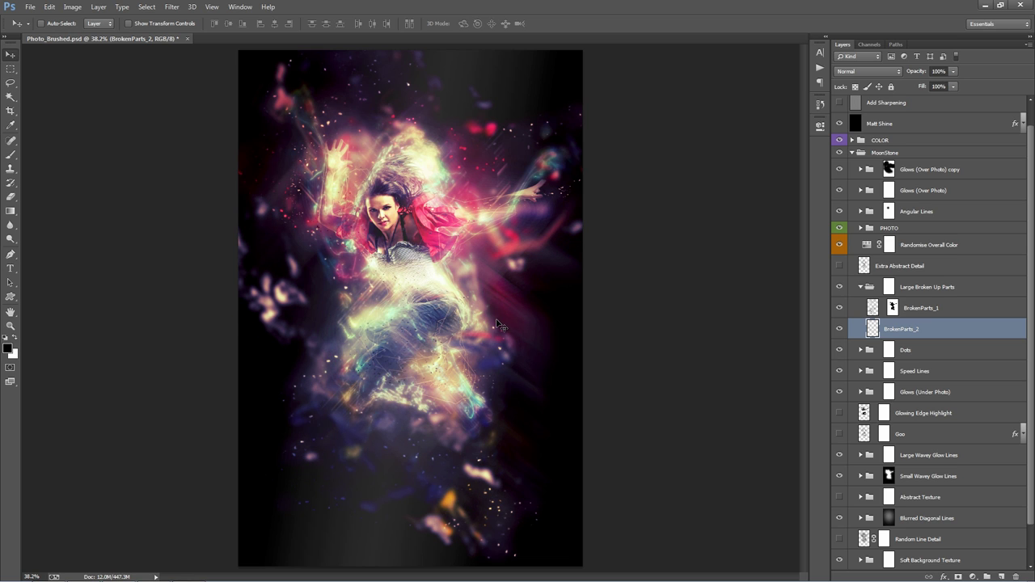
pyautogui.click(839, 328)
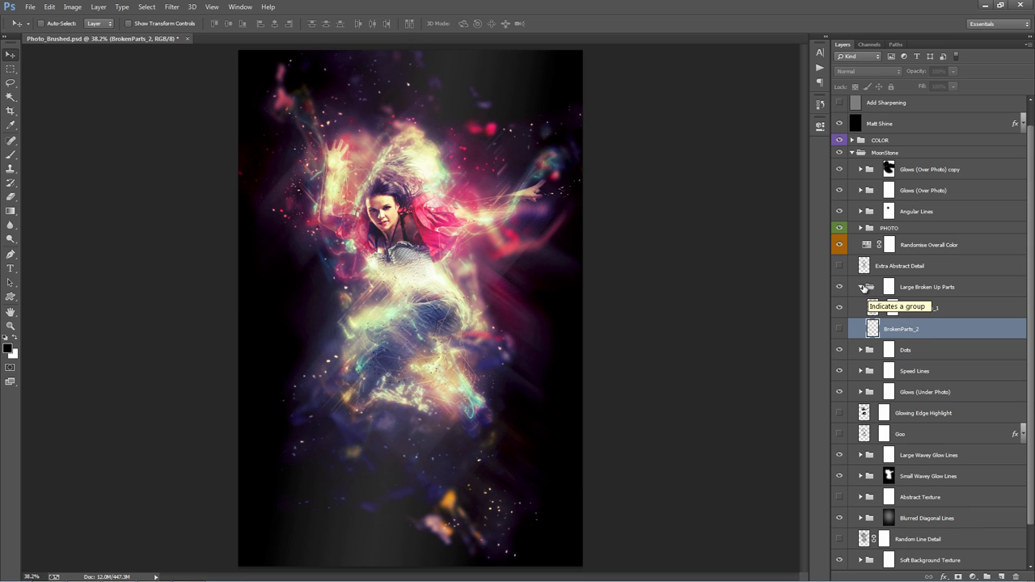
pyautogui.click(860, 287)
# Step: Select the Dots group and toggle its visibility off and on twice to see what the dots contribute
pyautogui.click(959, 307)
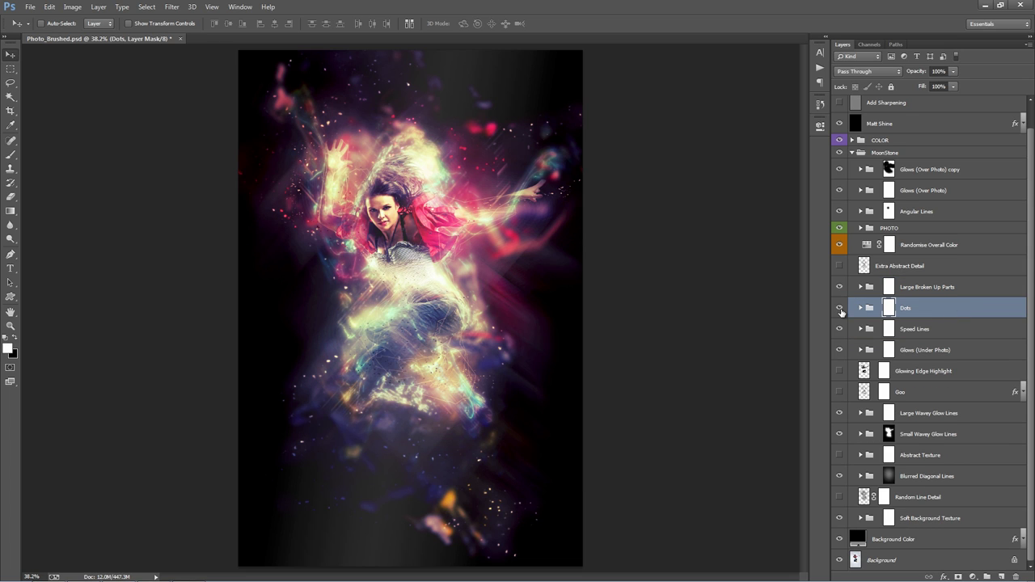
pyautogui.click(840, 308)
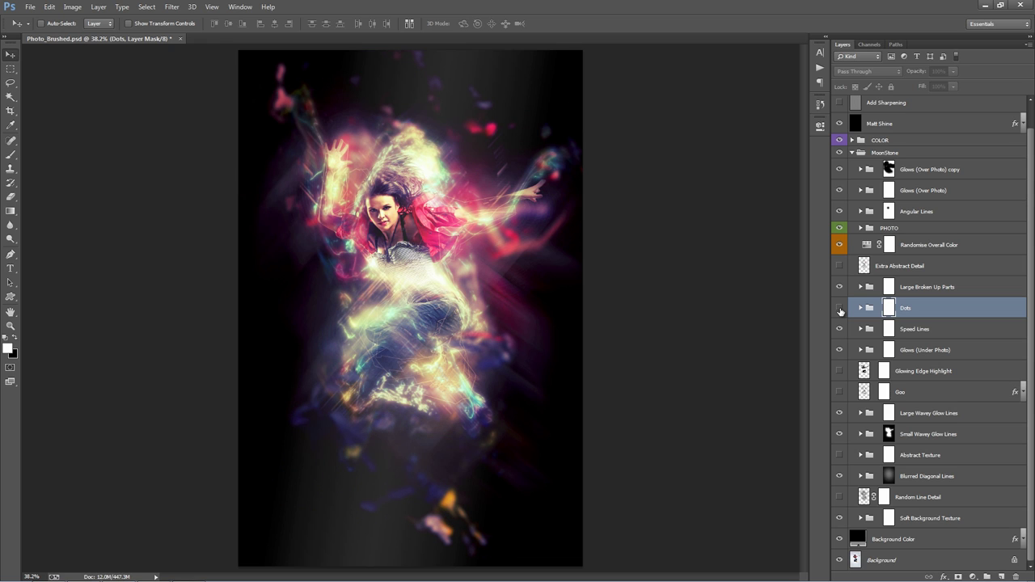
pyautogui.click(840, 308)
pyautogui.click(839, 308)
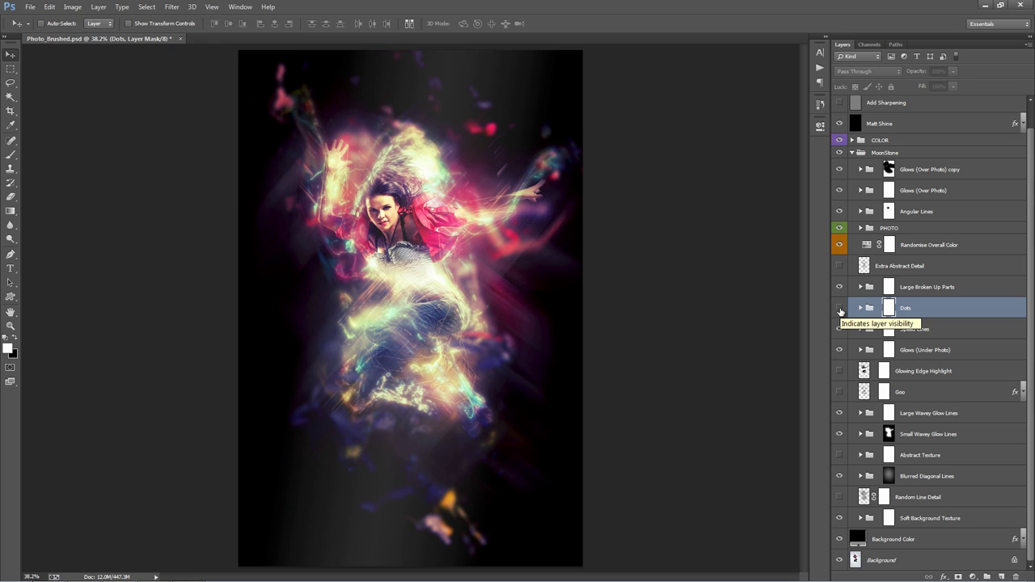
pyautogui.click(839, 308)
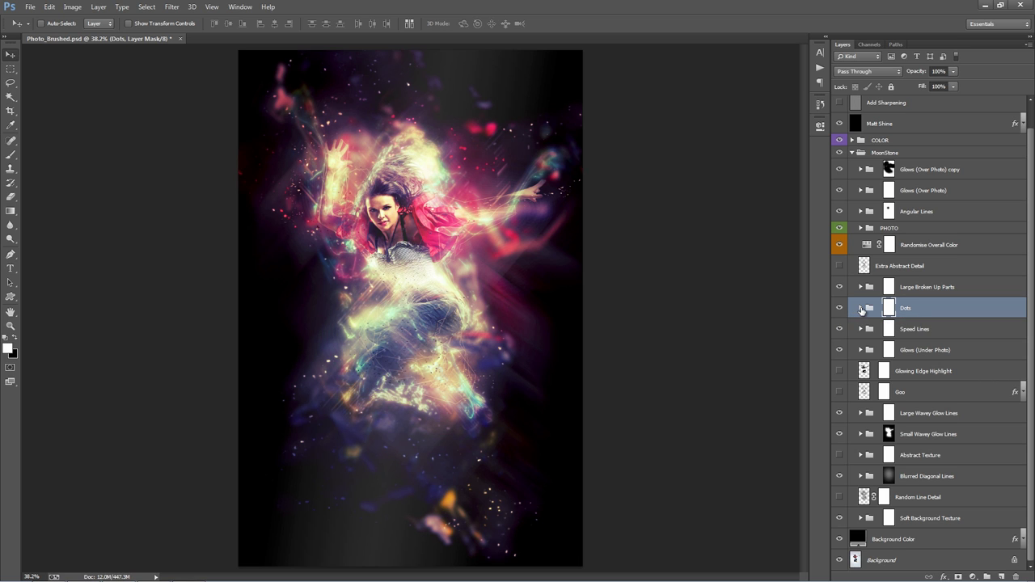
# Step: Expand the Dots group and duplicate the Small Dots layer twice to add more particles
pyautogui.click(861, 308)
pyautogui.click(935, 329)
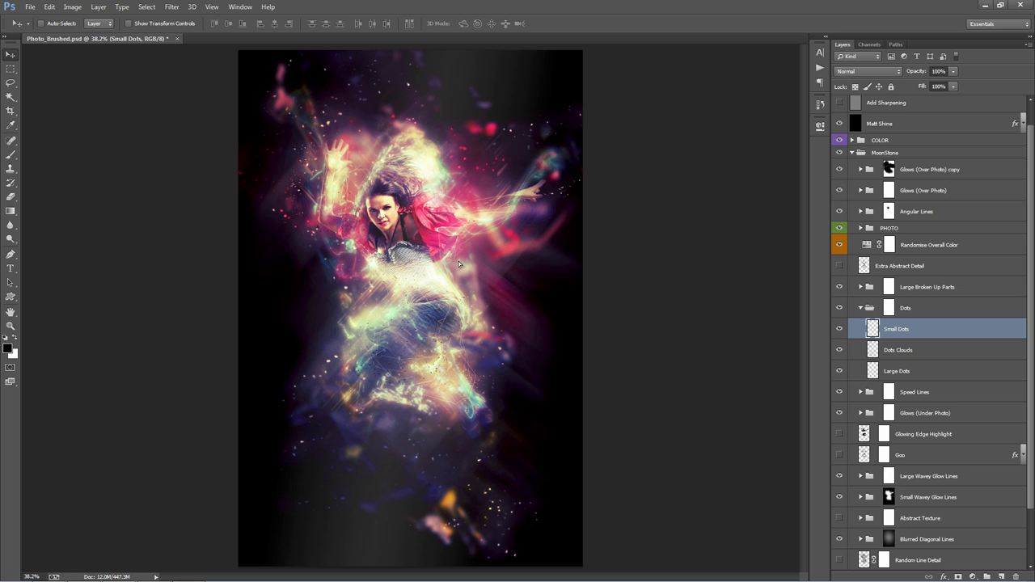
pyautogui.moveTo(458, 264)
pyautogui.mouseDown()
pyautogui.moveTo(446, 251)
pyautogui.moveTo(467, 227)
pyautogui.moveTo(493, 234)
pyautogui.moveTo(471, 254)
pyautogui.moveTo(461, 247)
pyautogui.mouseUp()
pyautogui.hotkey('ctrl', 'j')
pyautogui.hotkey('ctrl', 'e')
pyautogui.click(909, 350)
pyautogui.click(928, 335)
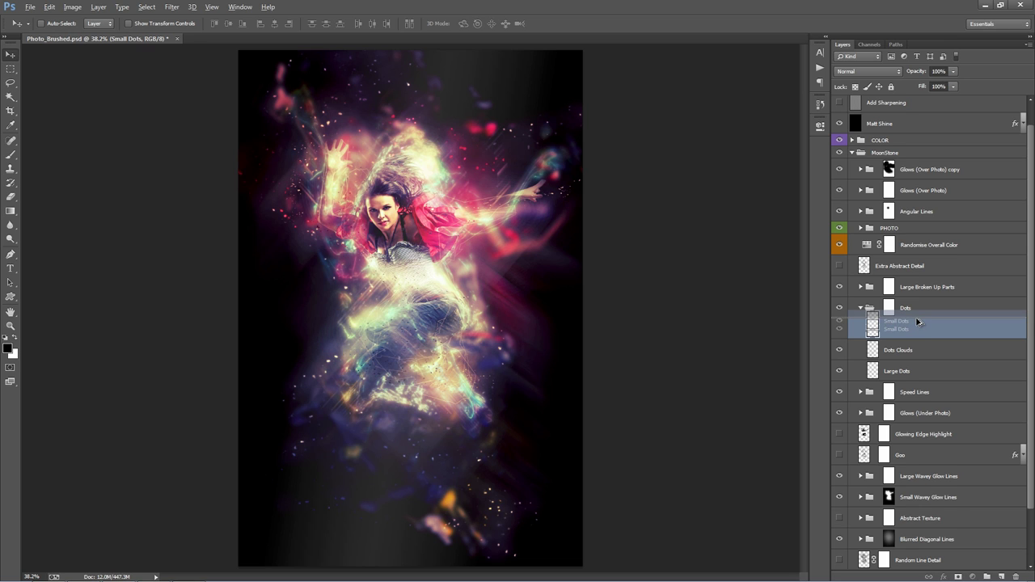
pyautogui.hotkey('ctrl', 'j')
# Step: Move Small Dots copy 2 to the lower right, rotate it with Free Transform, and reposition it around the subject's lower body
pyautogui.moveTo(444, 273); pyautogui.dragTo(522, 399)
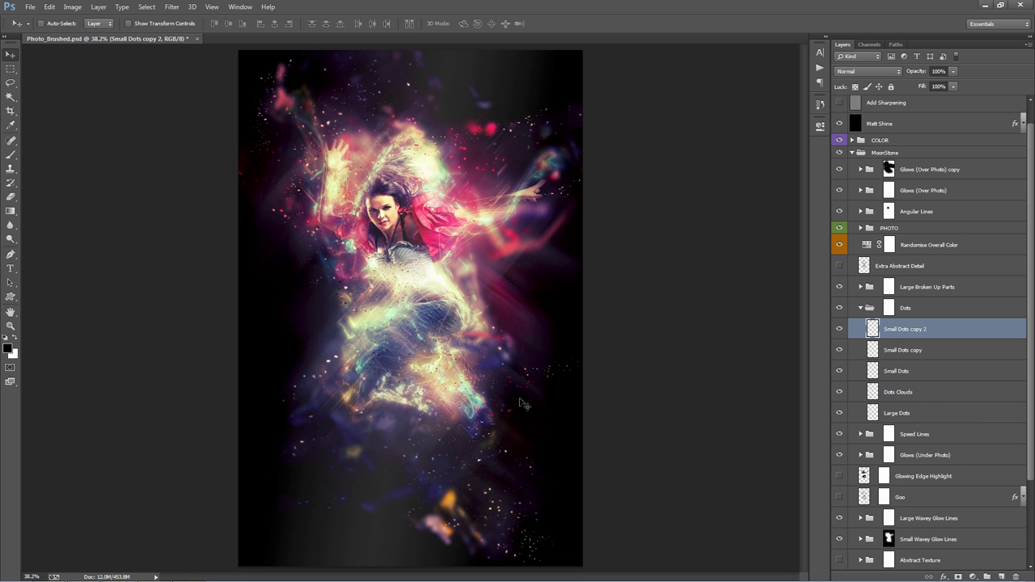
pyautogui.hotkey('ctrl', 't')
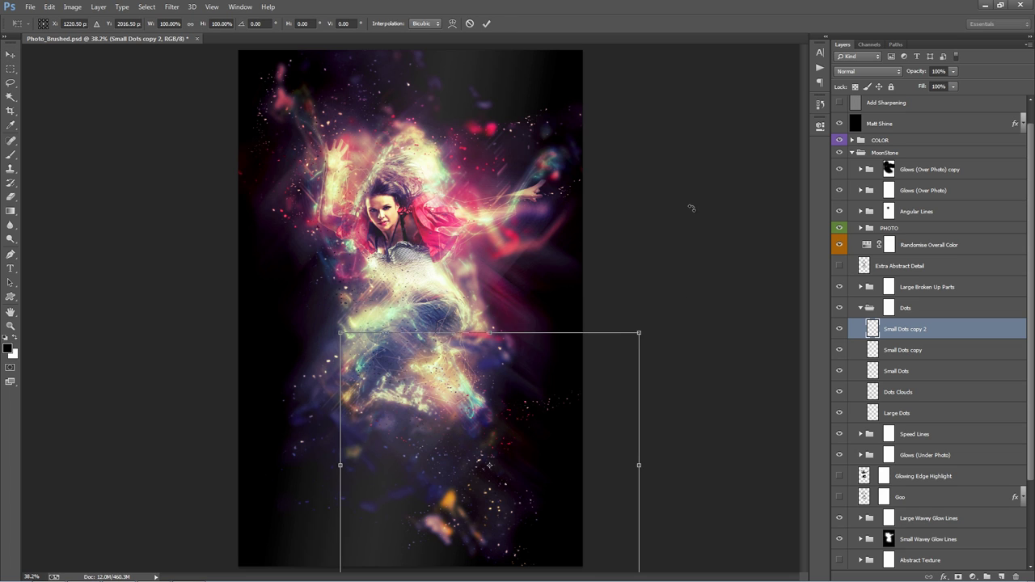
pyautogui.moveTo(704, 363); pyautogui.dragTo(723, 474)
pyautogui.press('Return')
pyautogui.moveTo(526, 416); pyautogui.dragTo(499, 400)
pyautogui.moveTo(528, 435); pyautogui.dragTo(528, 437)
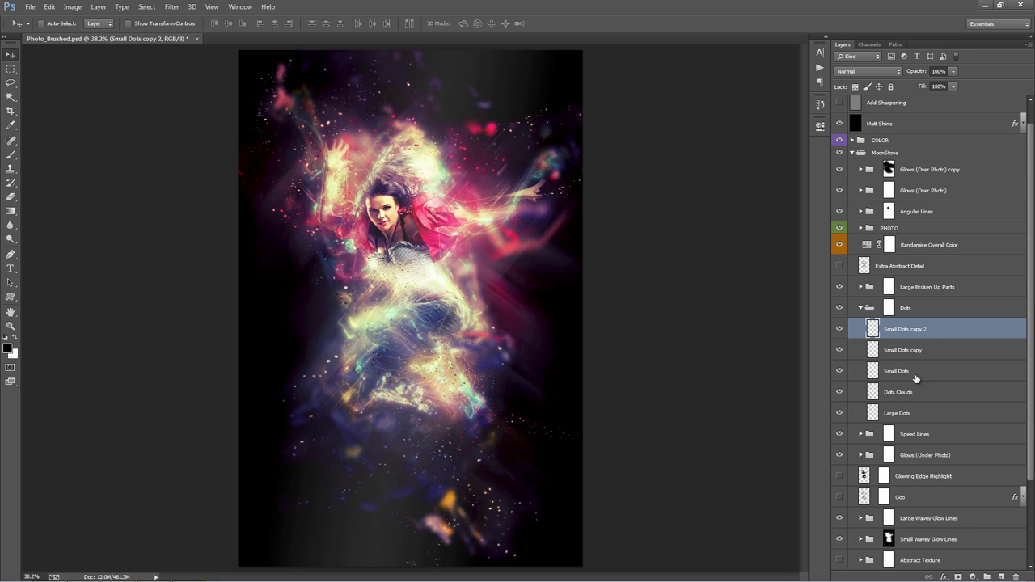
# Step: Select the Dots Clouds layer and toggle its visibility off and on repeatedly to examine its particles
pyautogui.click(913, 375)
pyautogui.click(918, 391)
pyautogui.scroll(-2, 914, 368)
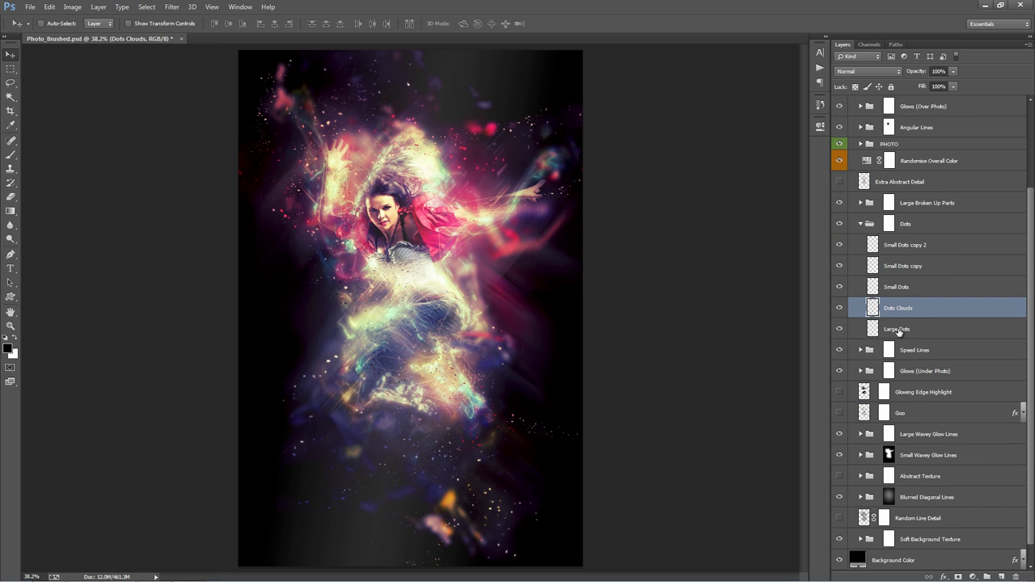
pyautogui.click(839, 308)
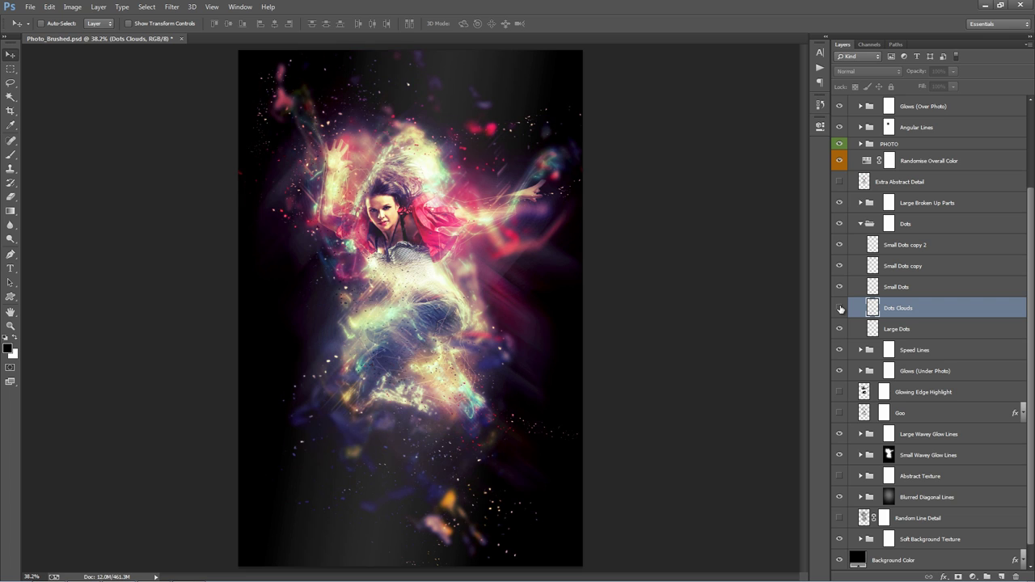
pyautogui.click(839, 308)
pyautogui.click(839, 308)
pyautogui.click(839, 308)
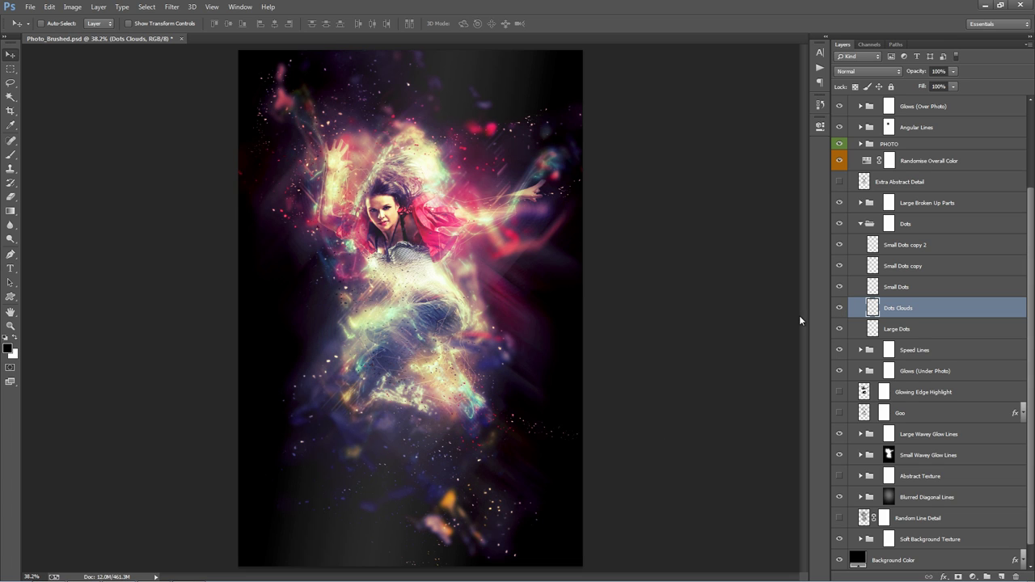
pyautogui.click(838, 308)
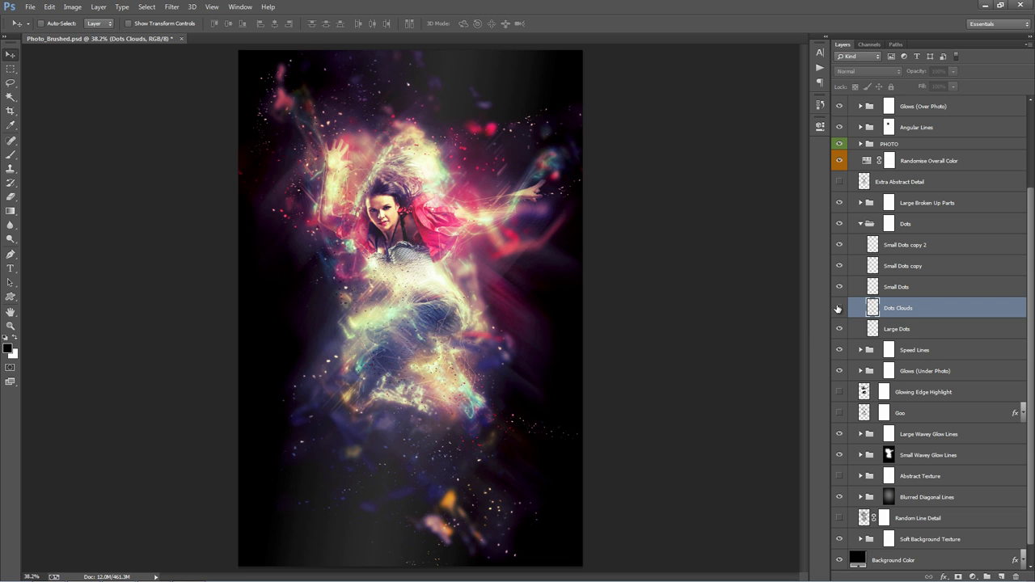
pyautogui.click(838, 308)
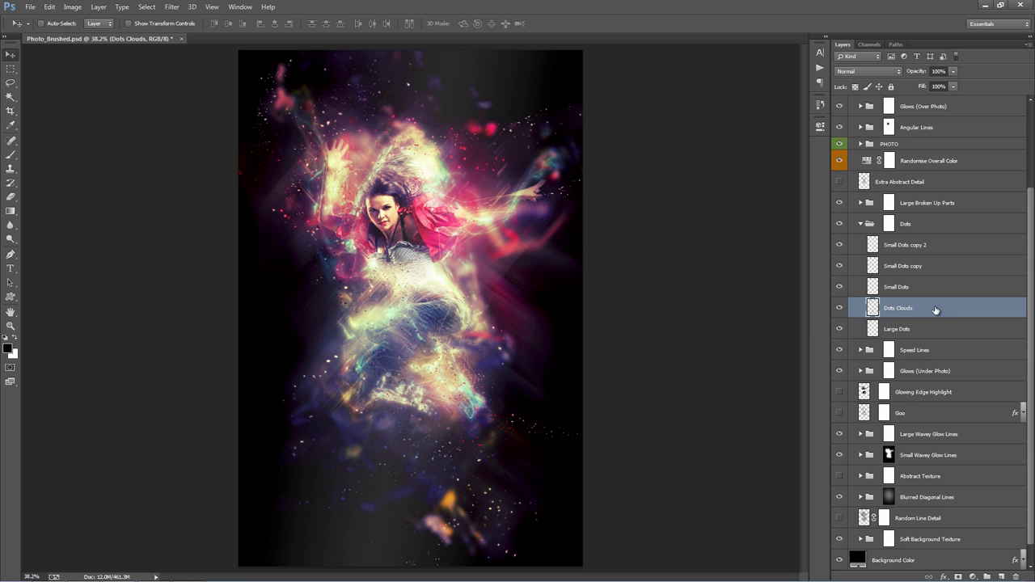
# Step: Try duplicating Dots Clouds, then delete that copy along with Small Dots copy 2 and Small Dots copy
pyautogui.hotkey('ctrl', 'j')
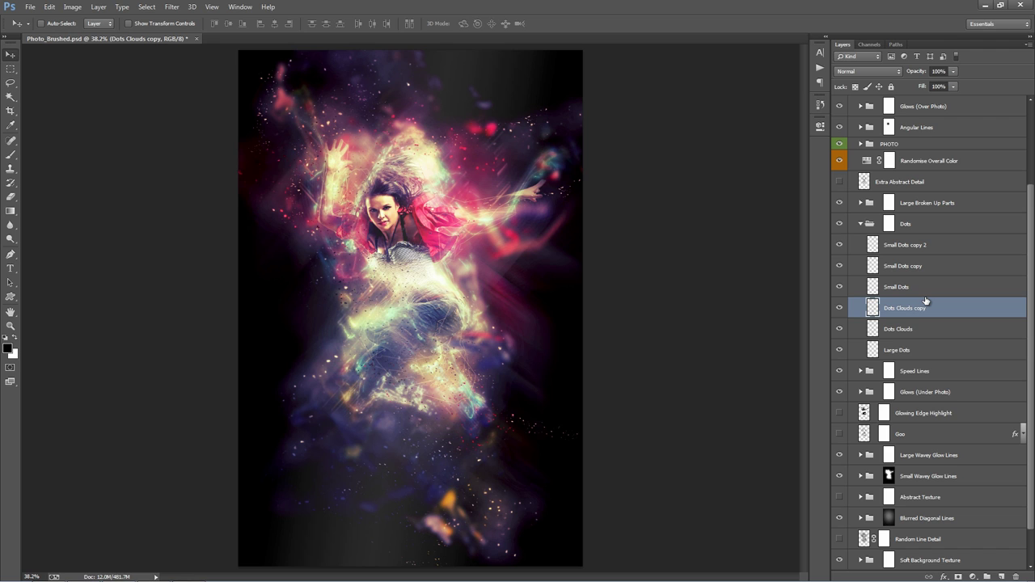
pyautogui.press('Delete')
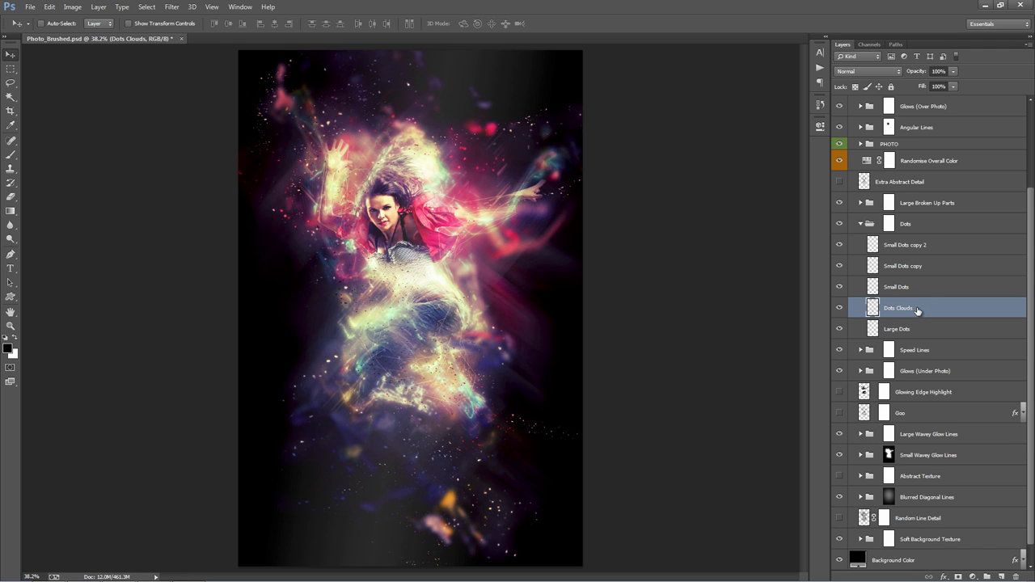
pyautogui.click(916, 247)
pyautogui.press('Delete')
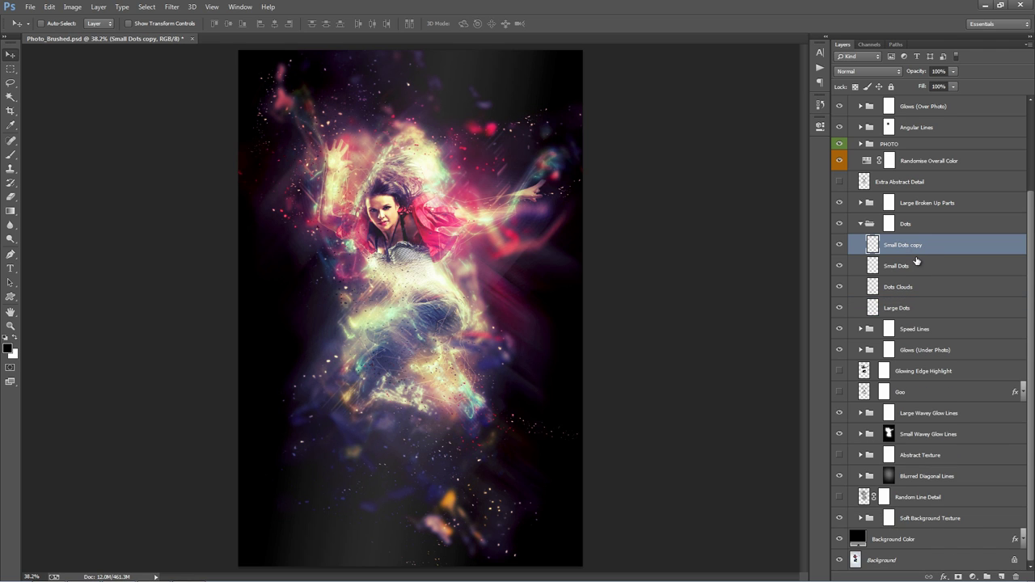
pyautogui.press('Delete')
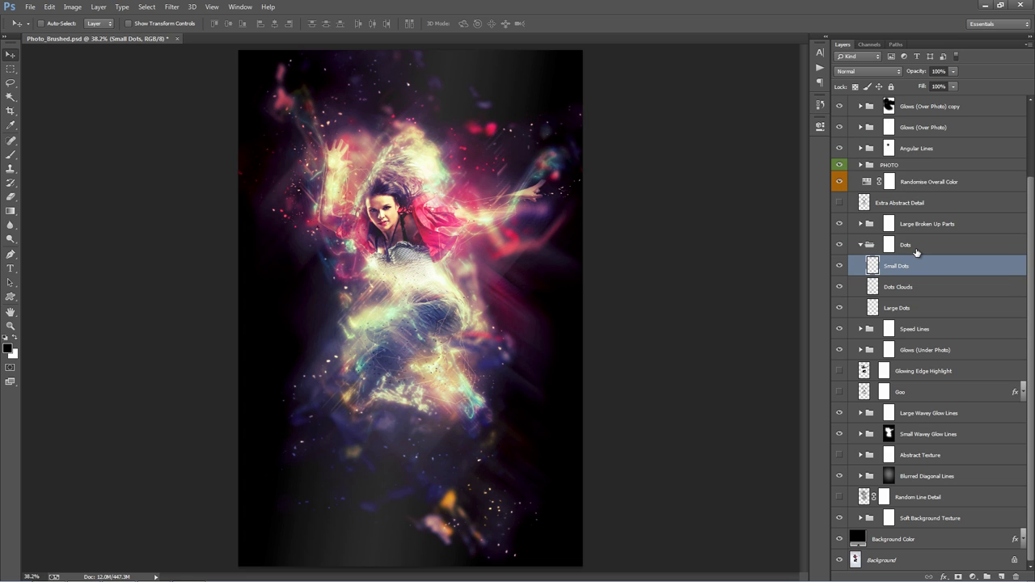
# Step: Toggle the Large Dots layer off and on to examine its effect, and collapse the Dots group
pyautogui.click(914, 307)
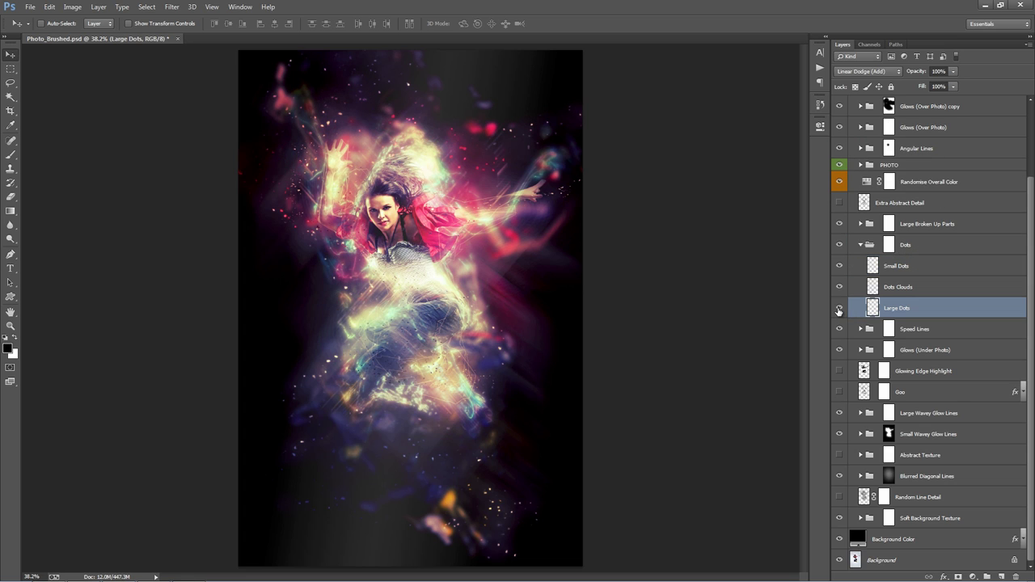
pyautogui.click(838, 310)
pyautogui.click(838, 309)
pyautogui.click(862, 245)
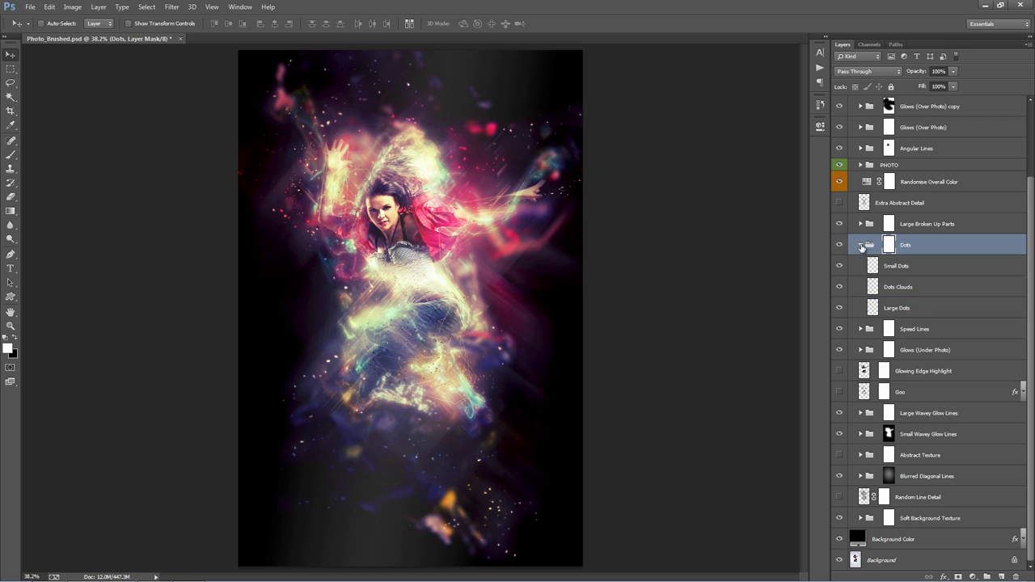
pyautogui.click(859, 245)
# Step: Expand the Speed Lines group, rotate Speed Lines_1 about 10° clockwise with Free Transform, and place it over the raised arm at the image's upper left
pyautogui.click(949, 325)
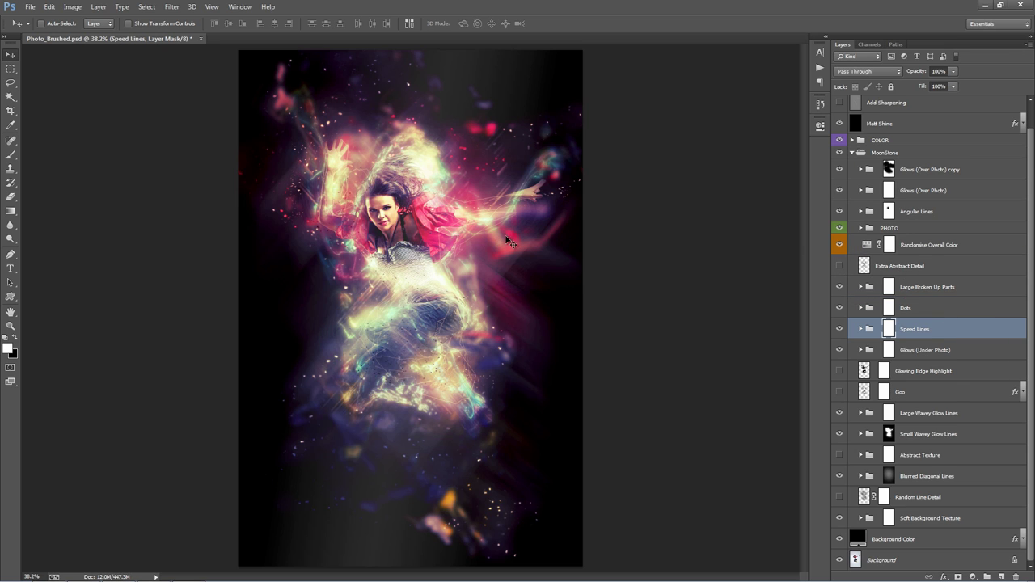
pyautogui.click(861, 329)
pyautogui.click(925, 351)
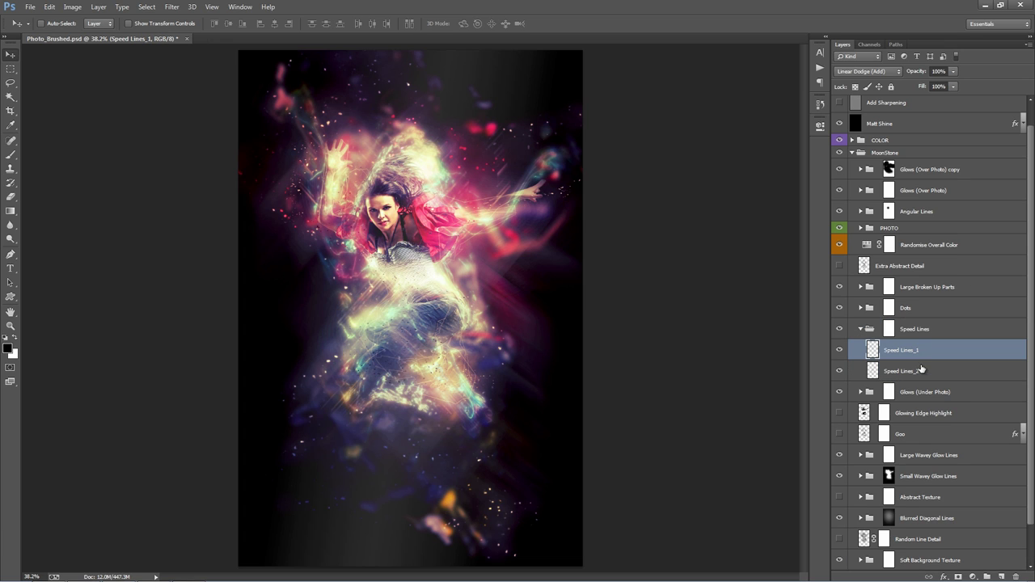
pyautogui.moveTo(487, 231)
pyautogui.mouseDown()
pyautogui.moveTo(470, 171)
pyautogui.moveTo(464, 208)
pyautogui.moveTo(430, 189)
pyautogui.moveTo(429, 171)
pyautogui.moveTo(443, 165)
pyautogui.moveTo(447, 185)
pyautogui.mouseUp()
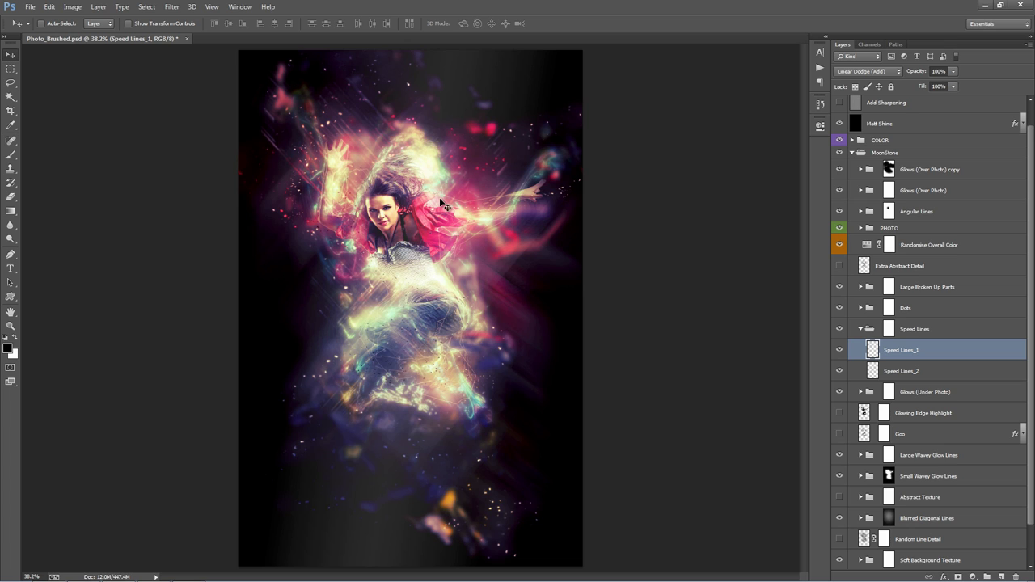
pyautogui.hotkey('ctrl', 't')
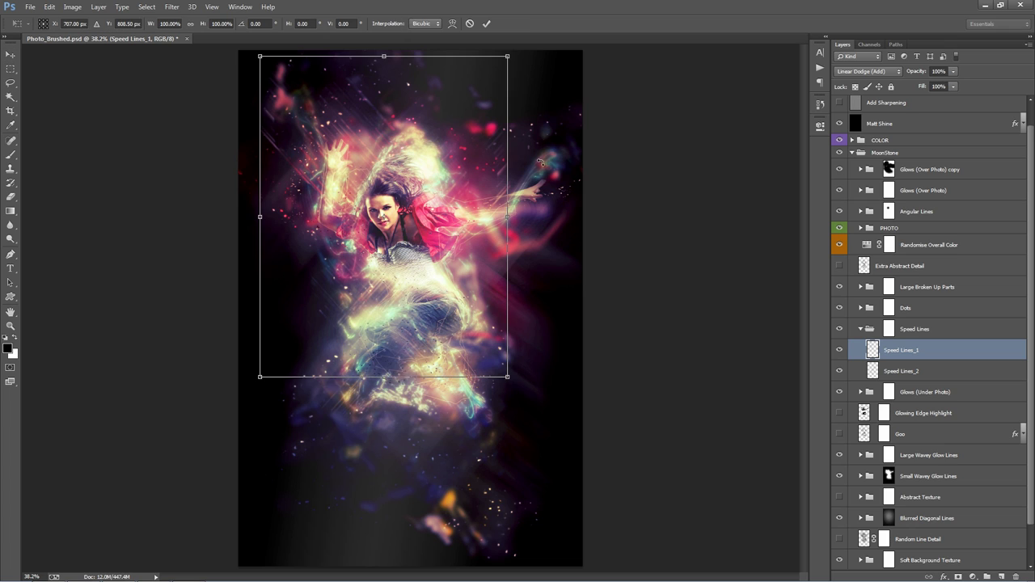
pyautogui.moveTo(555, 160); pyautogui.dragTo(578, 150)
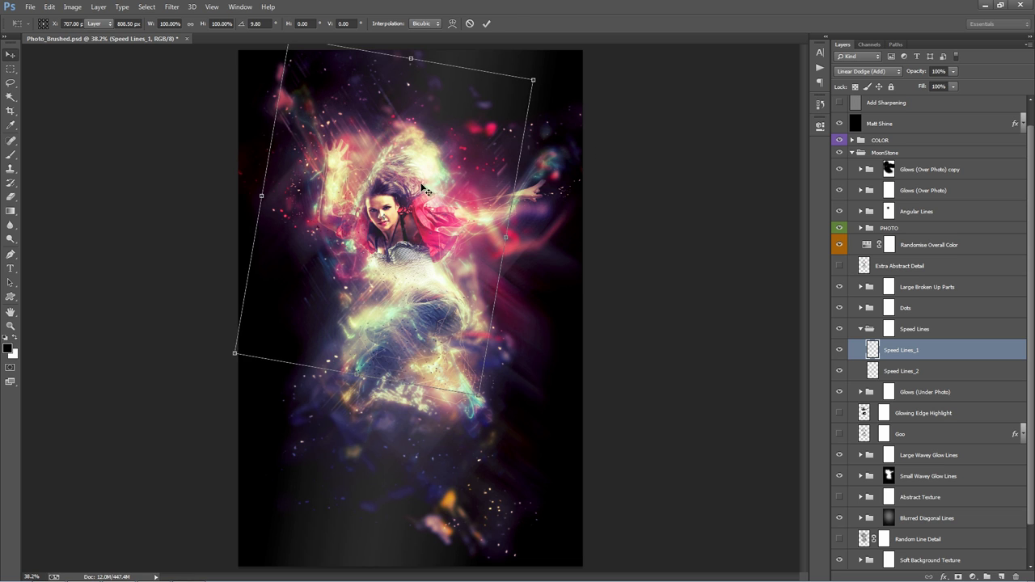
pyautogui.press('Return')
pyautogui.moveTo(430, 205); pyautogui.dragTo(364, 193)
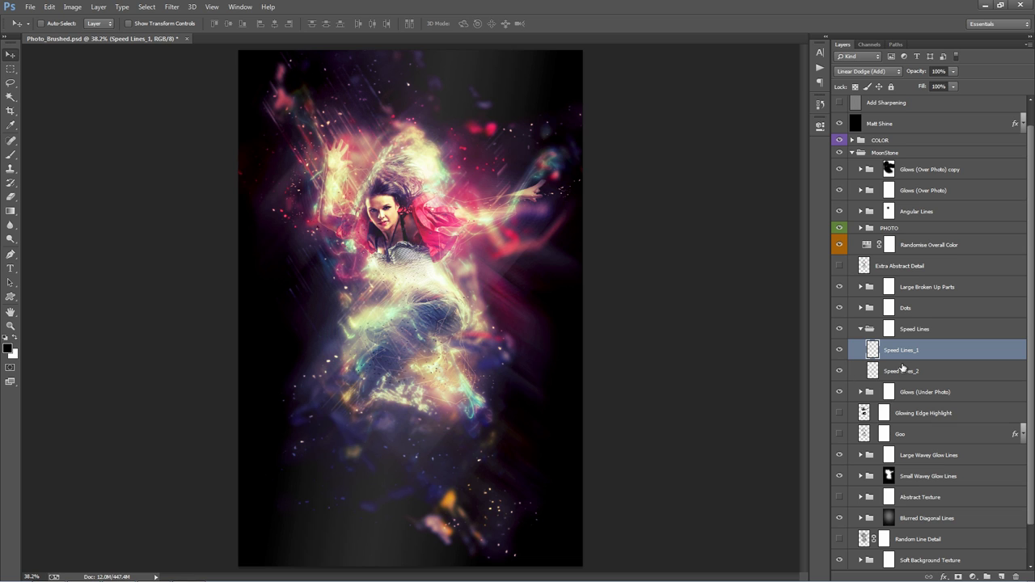
# Step: Rotate Speed Lines_2 with Free Transform to a shallower angle and move it over the subject's outstretched arm
pyautogui.click(903, 369)
pyautogui.moveTo(479, 251); pyautogui.dragTo(489, 318)
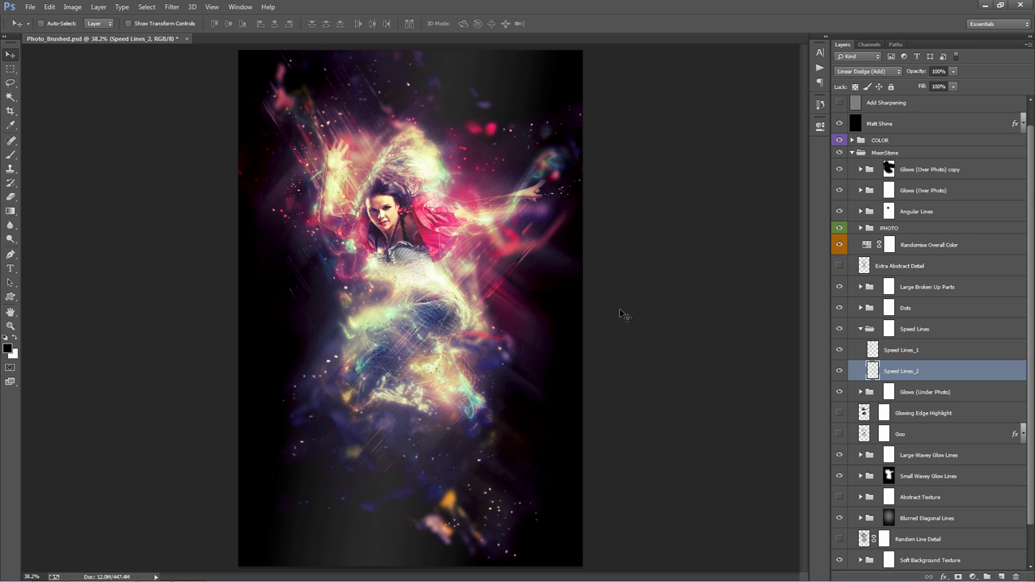
pyautogui.hotkey('ctrl', 't')
pyautogui.moveTo(609, 217); pyautogui.dragTo(270, 219)
pyautogui.moveTo(396, 128); pyautogui.dragTo(399, 170)
pyautogui.press('Return')
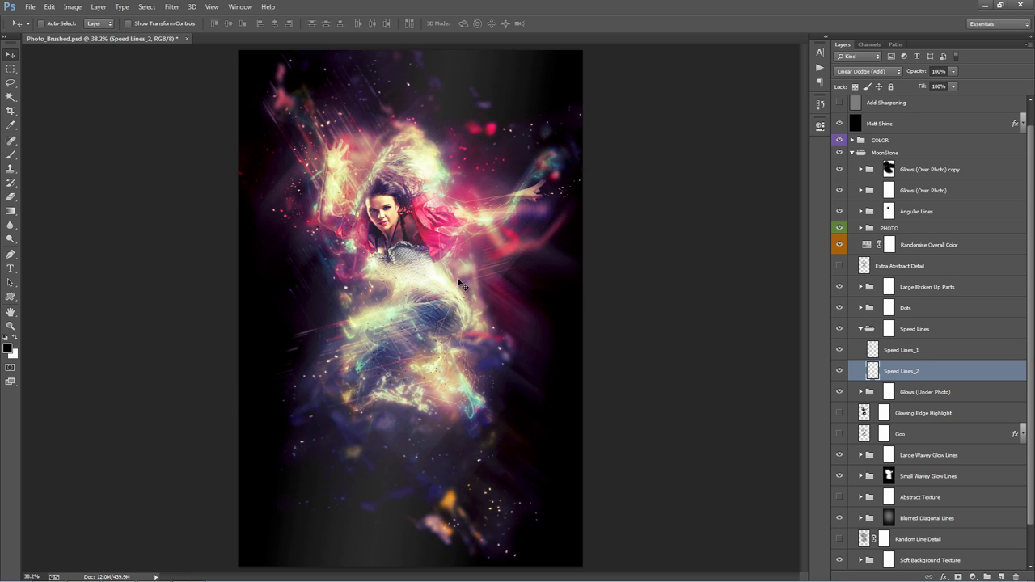
pyautogui.moveTo(466, 295); pyautogui.dragTo(540, 204)
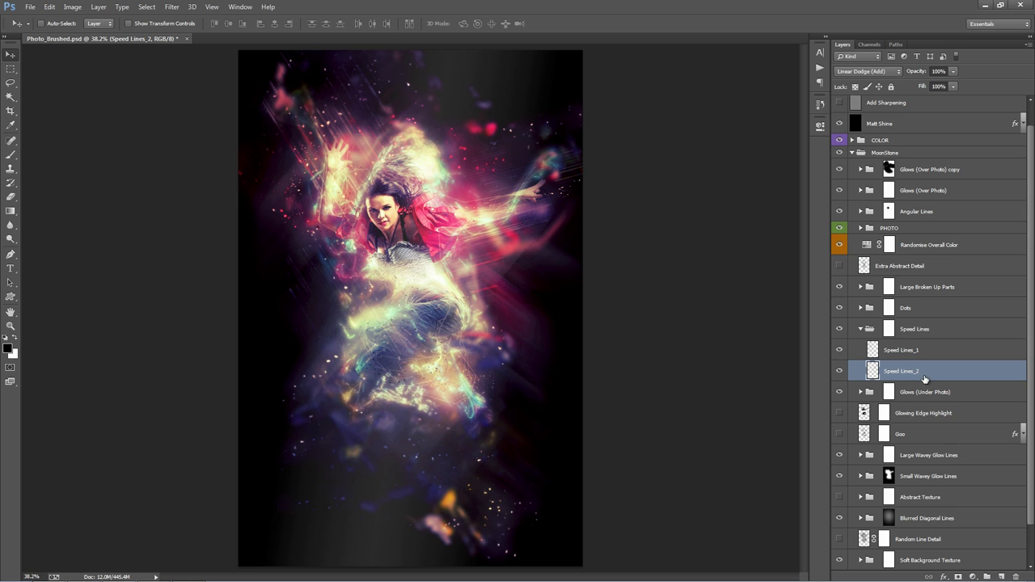
# Step: Duplicate Speed Lines_1, flip the copy horizontally, and move it over the subject's lower body
pyautogui.click(906, 351)
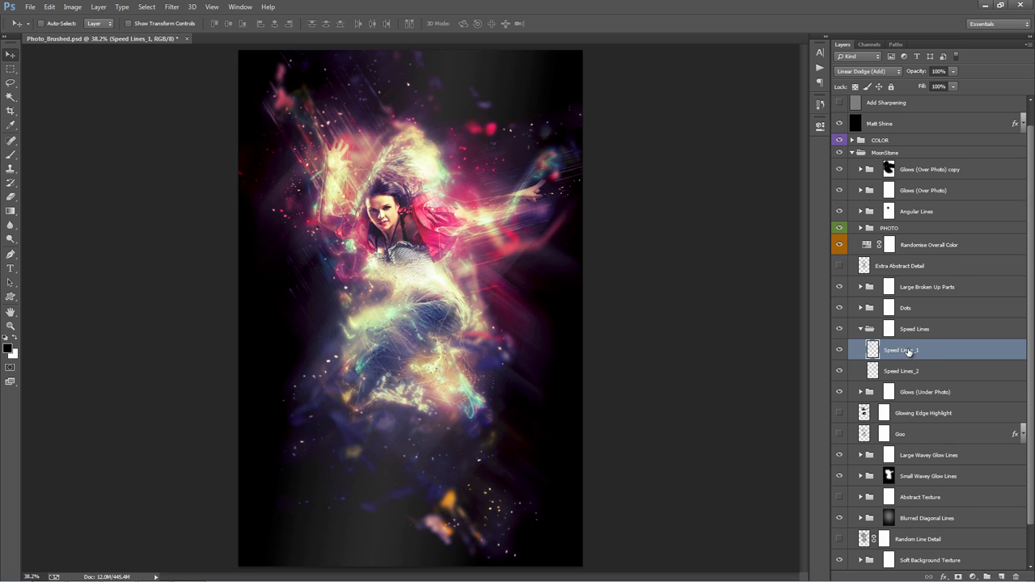
pyautogui.hotkey('ctrl', 'j')
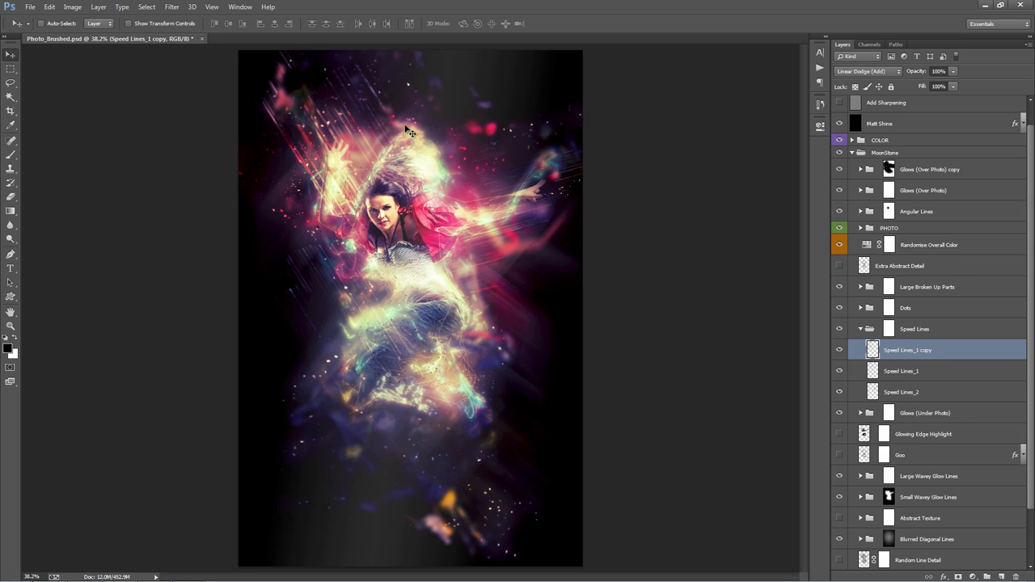
pyautogui.moveTo(485, 300); pyautogui.dragTo(499, 329)
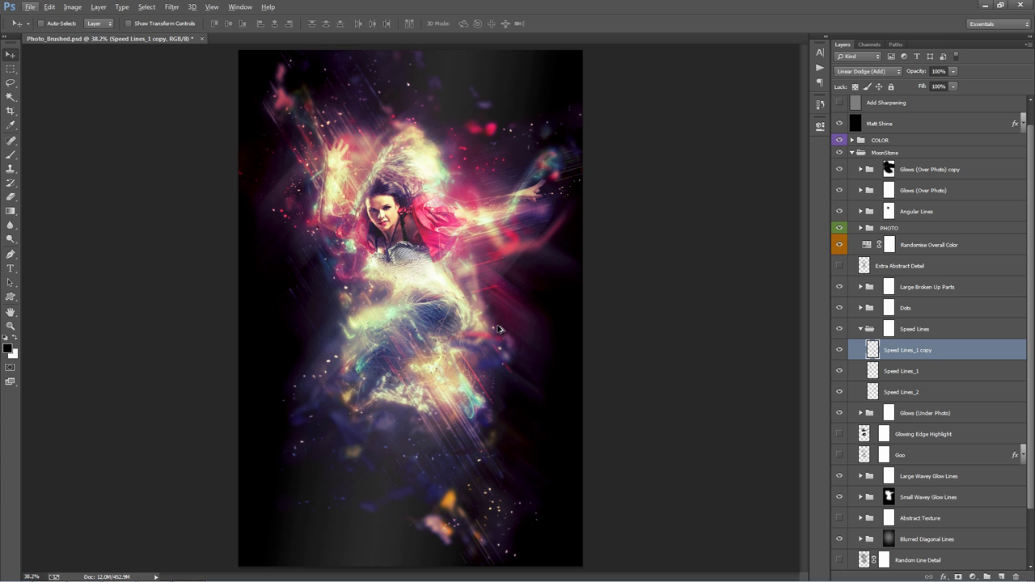
pyautogui.hotkey('alt', 'e')
pyautogui.press('a')
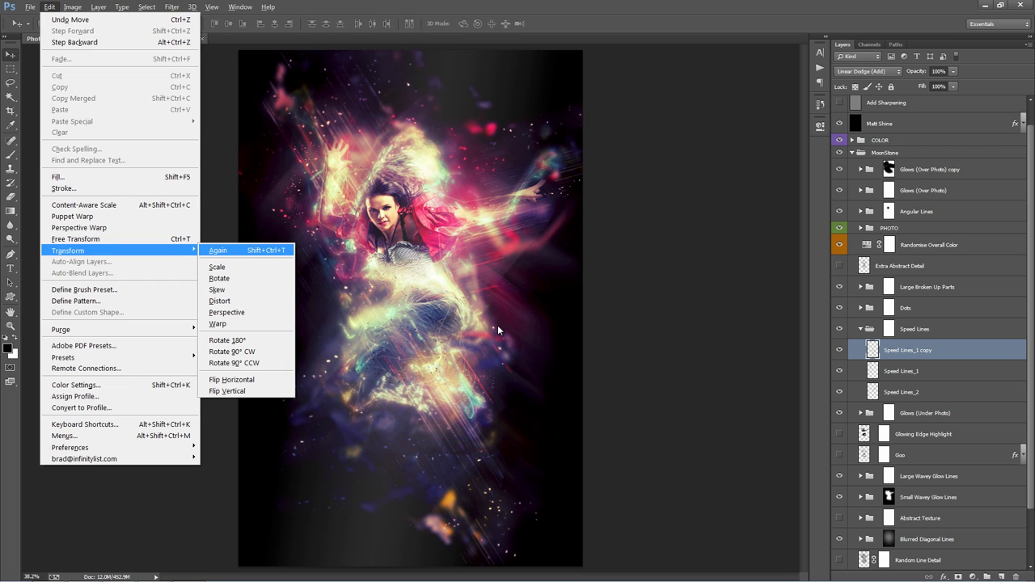
pyautogui.click(47, 6)
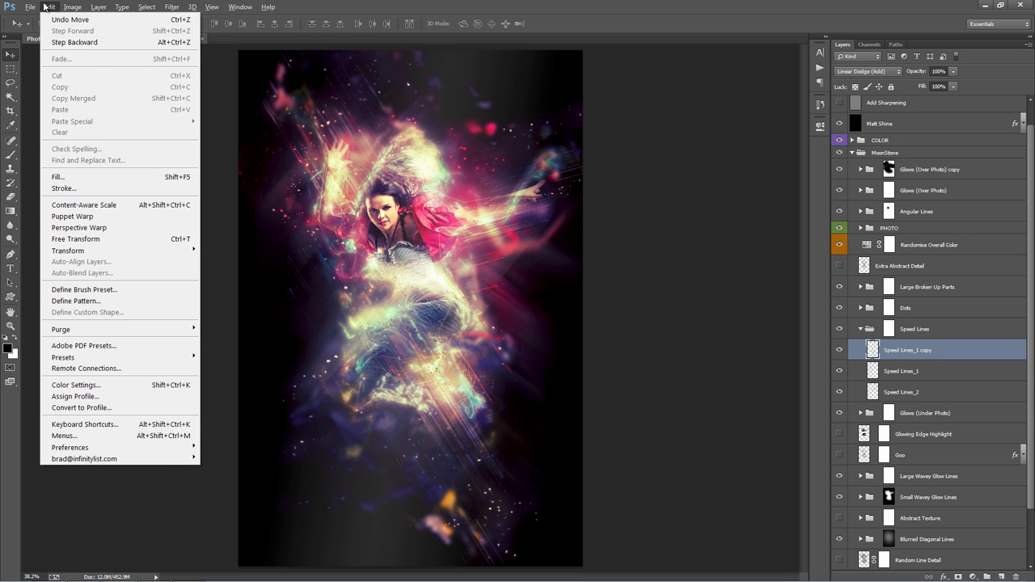
pyautogui.moveTo(111, 252)
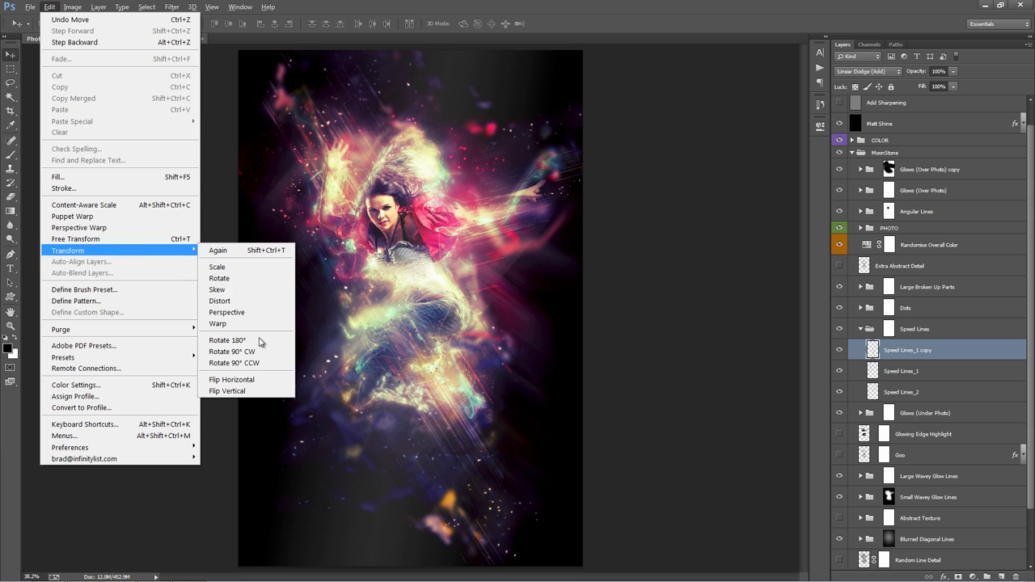
pyautogui.click(257, 384)
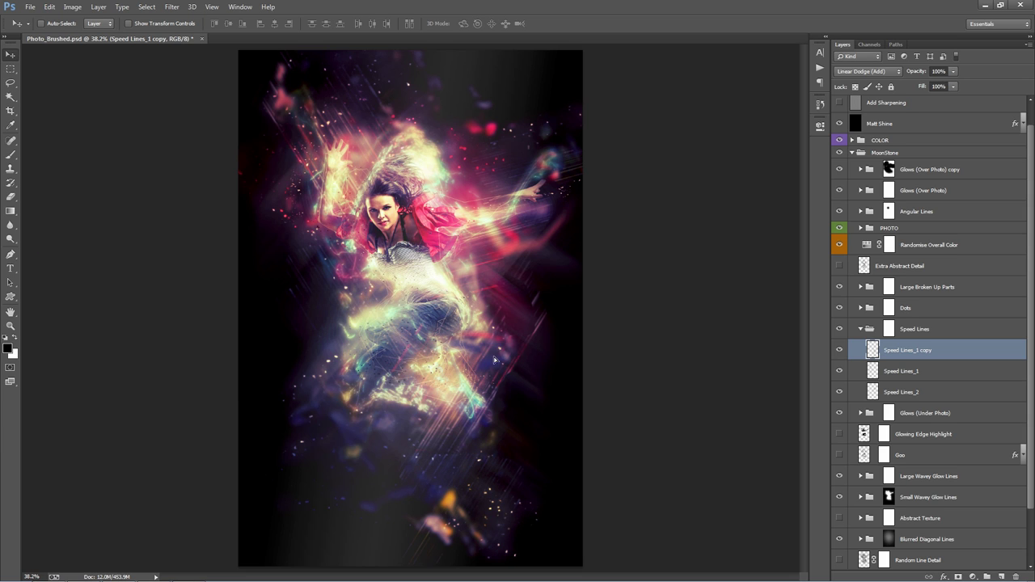
pyautogui.moveTo(495, 360); pyautogui.dragTo(467, 364)
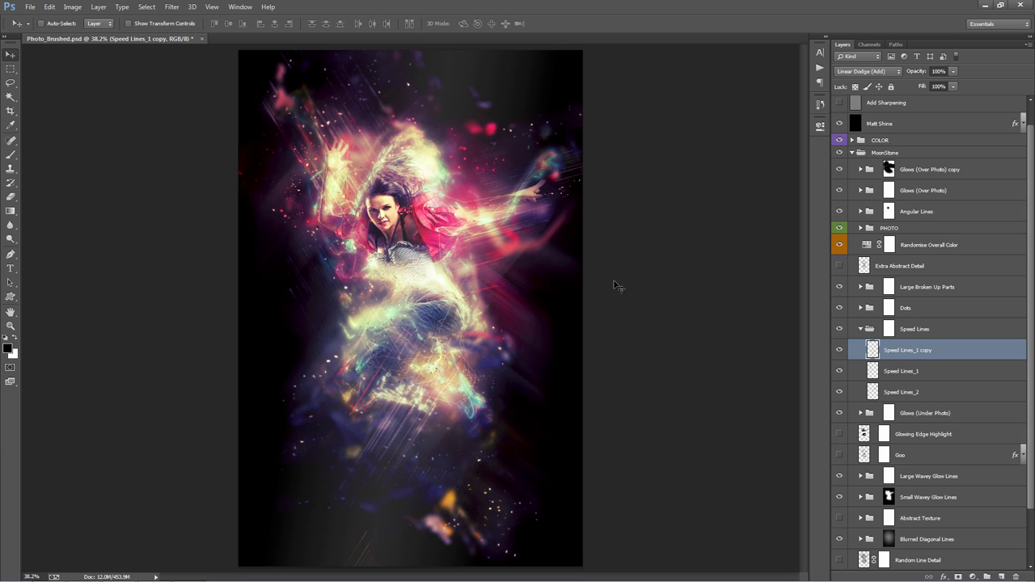
# Step: Rotate Speed Lines_1 copy about 12° clockwise with Free Transform and fine-tune its placement below the legs
pyautogui.hotkey('ctrl', 't')
pyautogui.moveTo(647, 349); pyautogui.dragTo(647, 316)
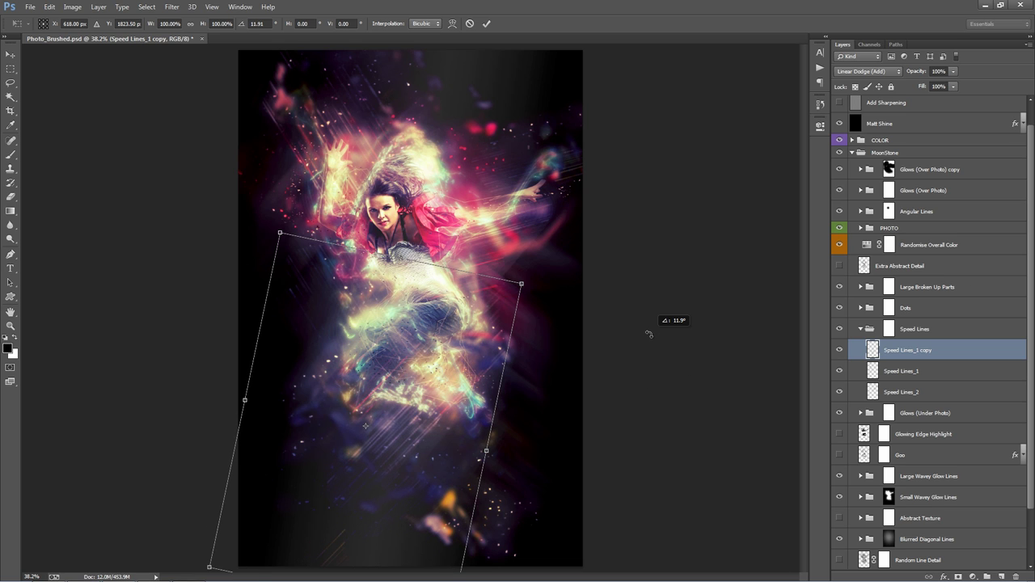
pyautogui.press('Return')
pyautogui.hotkey('ctrl', 't')
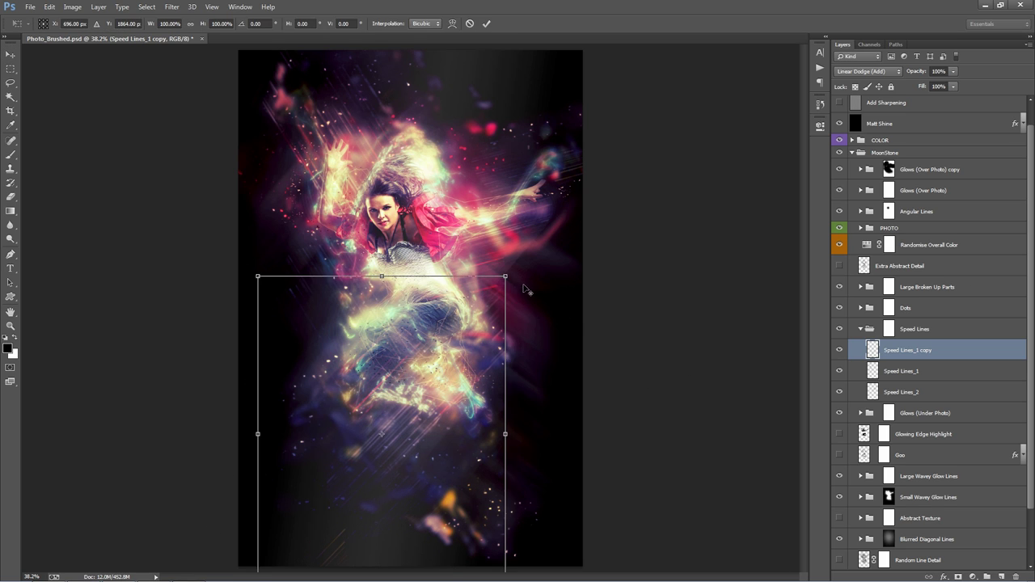
pyautogui.moveTo(481, 316); pyautogui.dragTo(464, 338)
pyautogui.press('Return')
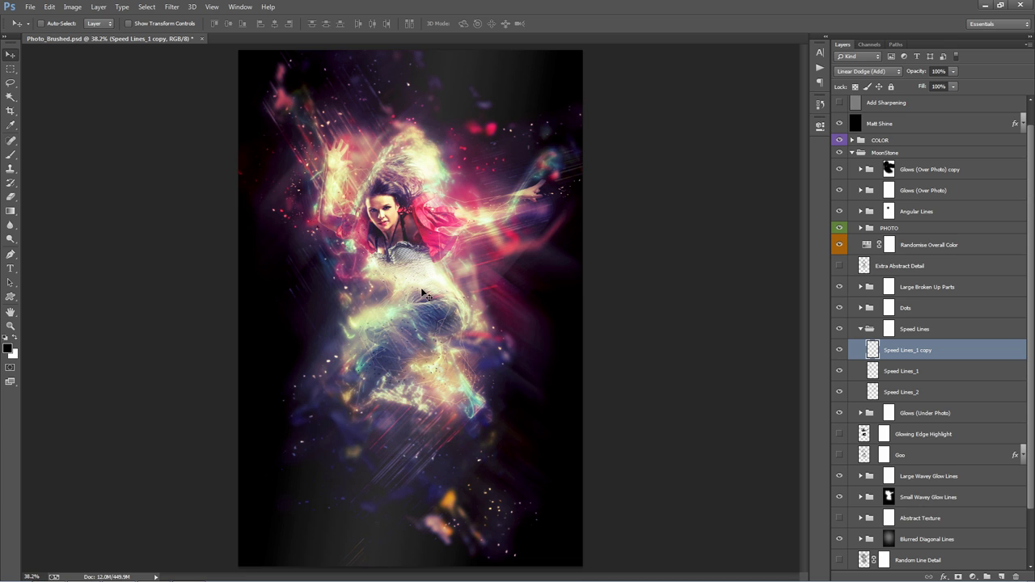
# Step: Duplicate Speed Lines_1 again, nudge the new copy around the raised arm to strengthen the streaks, and collapse the Speed Lines group
pyautogui.click(839, 371)
pyautogui.click(839, 372)
pyautogui.moveTo(928, 373); pyautogui.dragTo(925, 364)
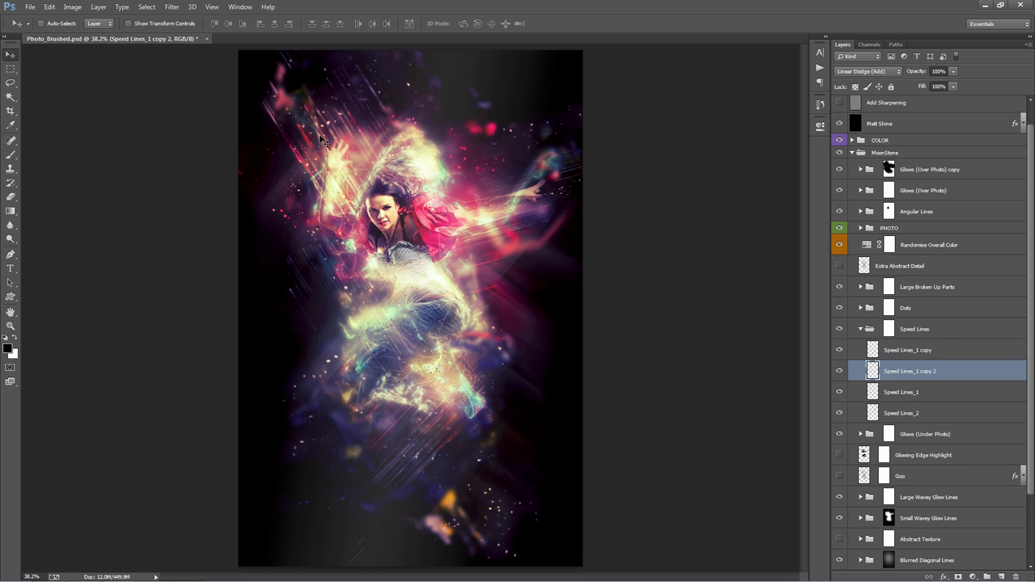
pyautogui.moveTo(347, 154); pyautogui.dragTo(350, 138)
pyautogui.click(860, 329)
pyautogui.click(891, 330)
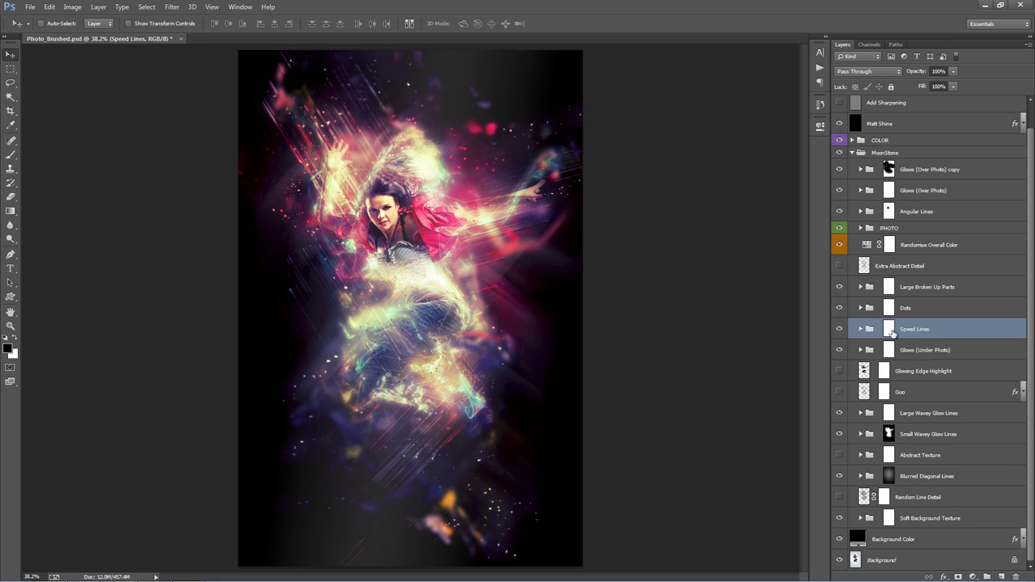
# Step: Toggle the Glows (Under Photo) group's visibility off and on to compare its effect on the image
pyautogui.click(913, 349)
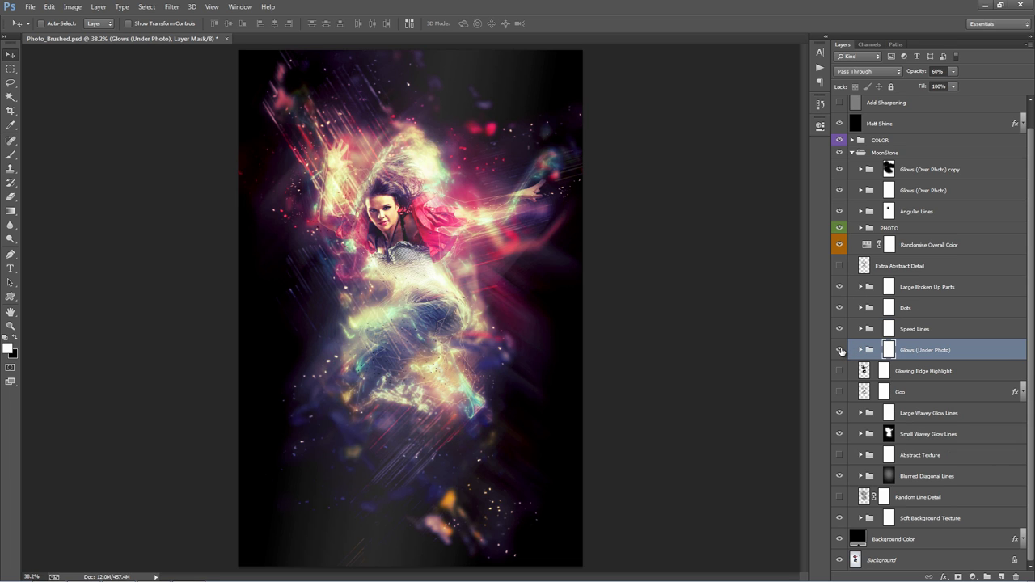
pyautogui.click(840, 350)
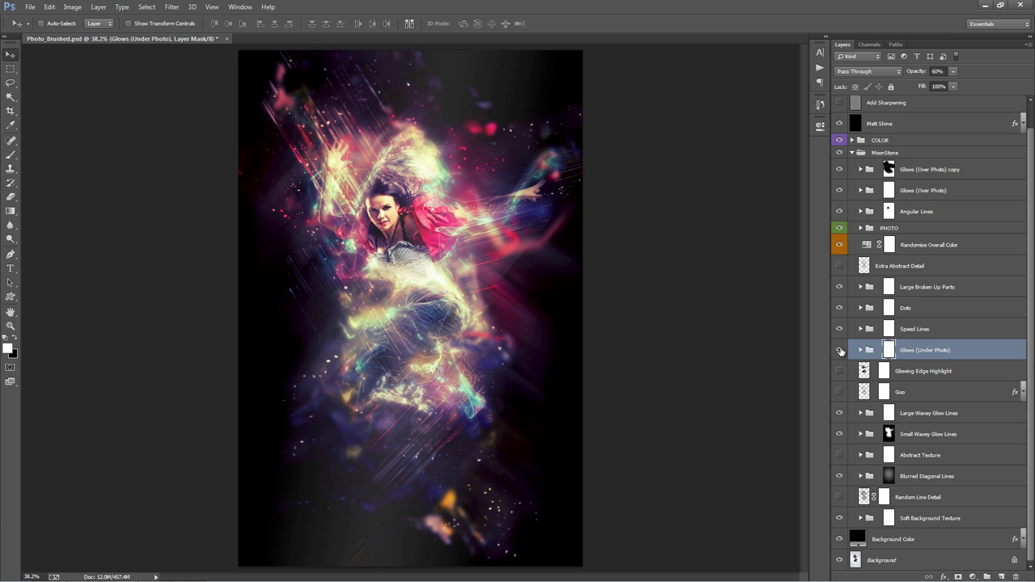
pyautogui.click(840, 350)
pyautogui.click(840, 350)
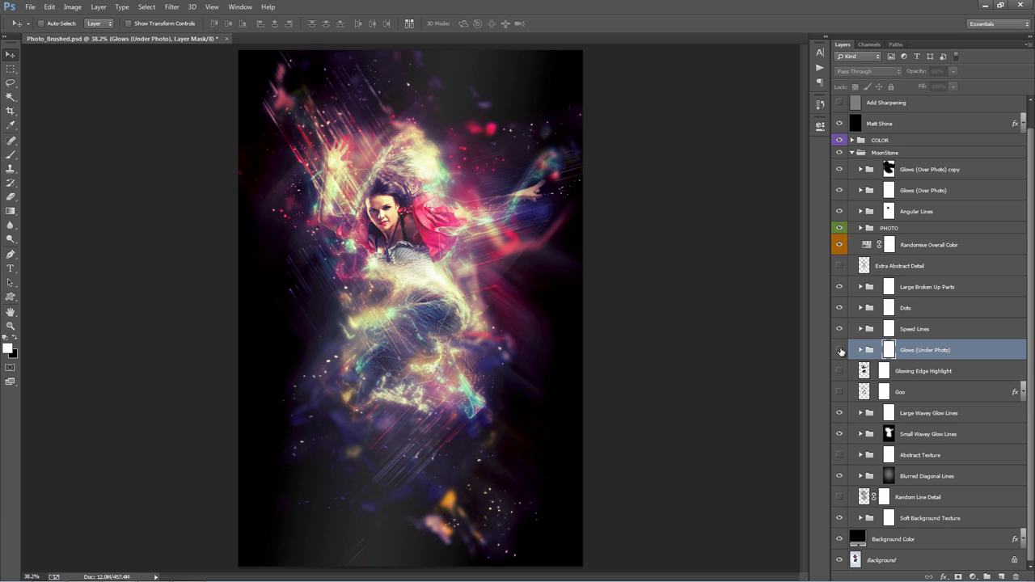
pyautogui.click(840, 350)
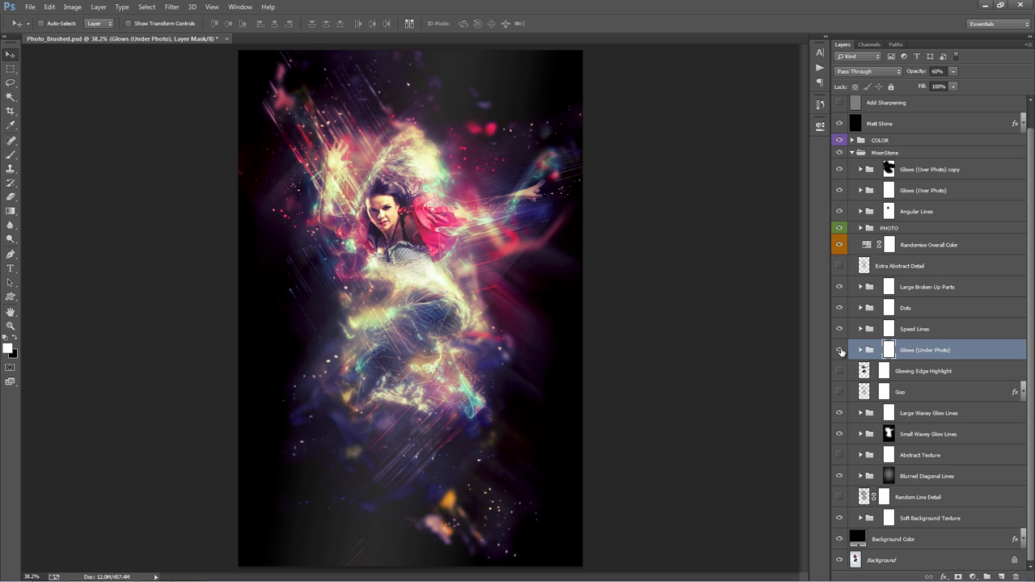
# Step: Examine the GlowUnder_1 and GlowUnder_2 layers and their color adjustments inside the Glows (Under Photo) group, and collapse the group
pyautogui.click(858, 351)
pyautogui.click(860, 350)
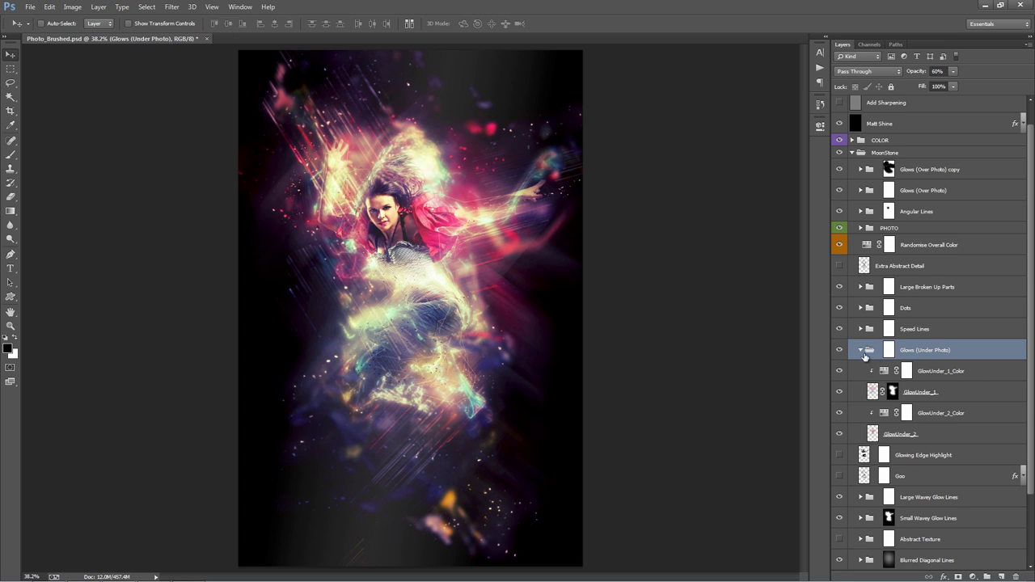
pyautogui.click(975, 372)
pyautogui.click(963, 392)
pyautogui.keyDown('ctrl'); pyautogui.click(962, 431); pyautogui.keyUp('ctrl')
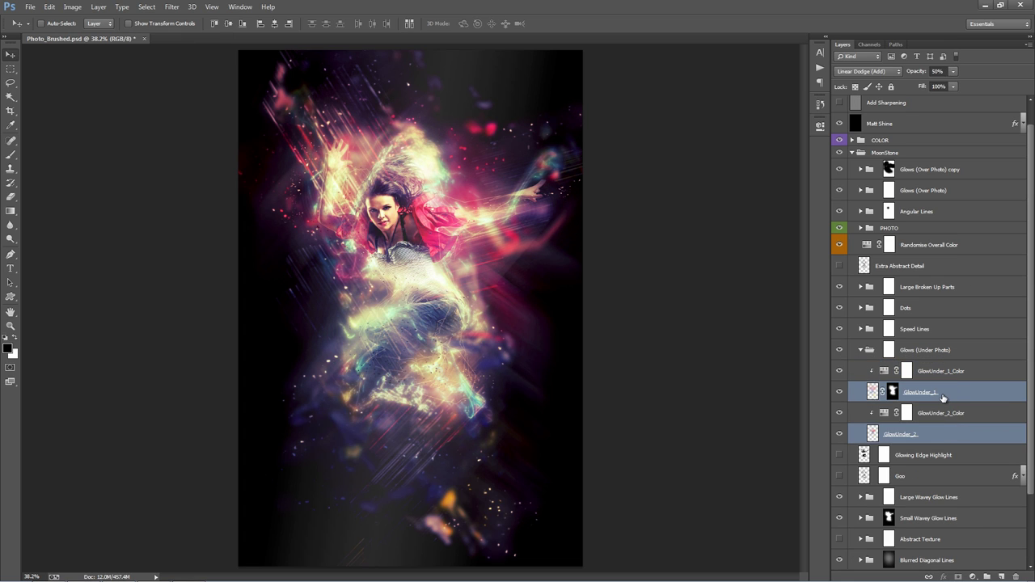
pyautogui.click(950, 374)
pyautogui.click(956, 413)
pyautogui.click(955, 392)
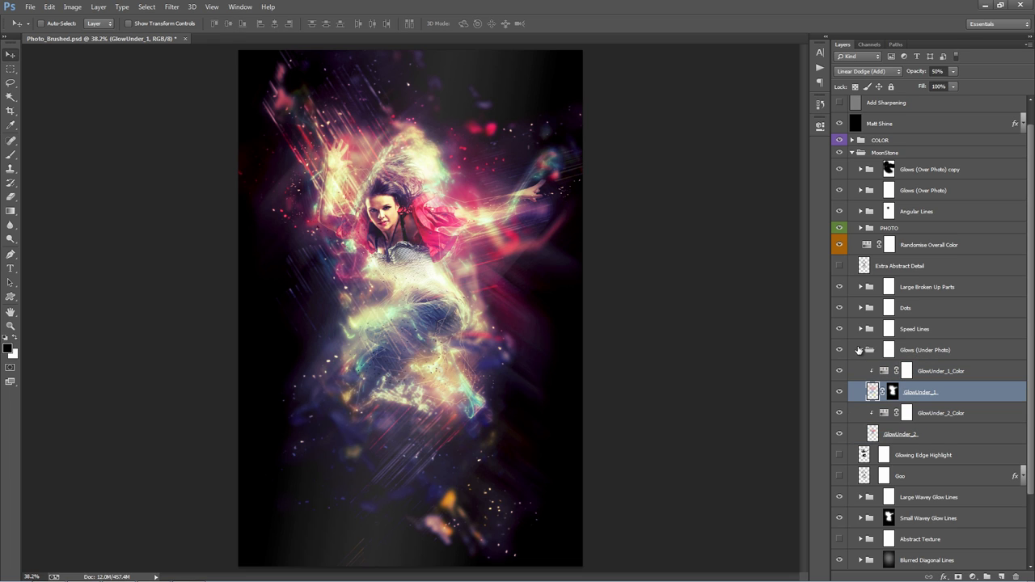
pyautogui.click(860, 350)
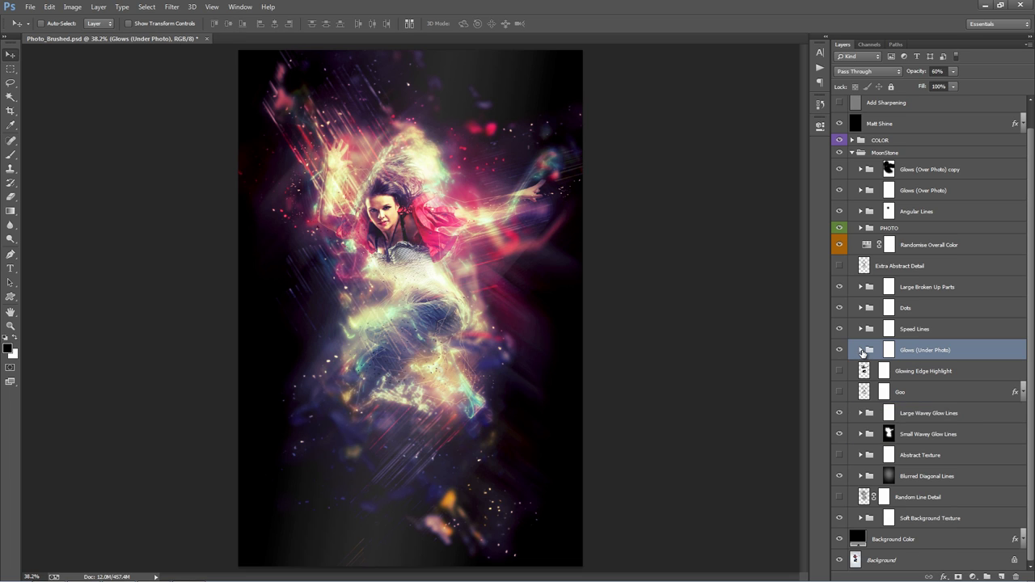
# Step: Turn on the Glowing Edge Highlight layer, comparing the image with and without it
pyautogui.click(942, 370)
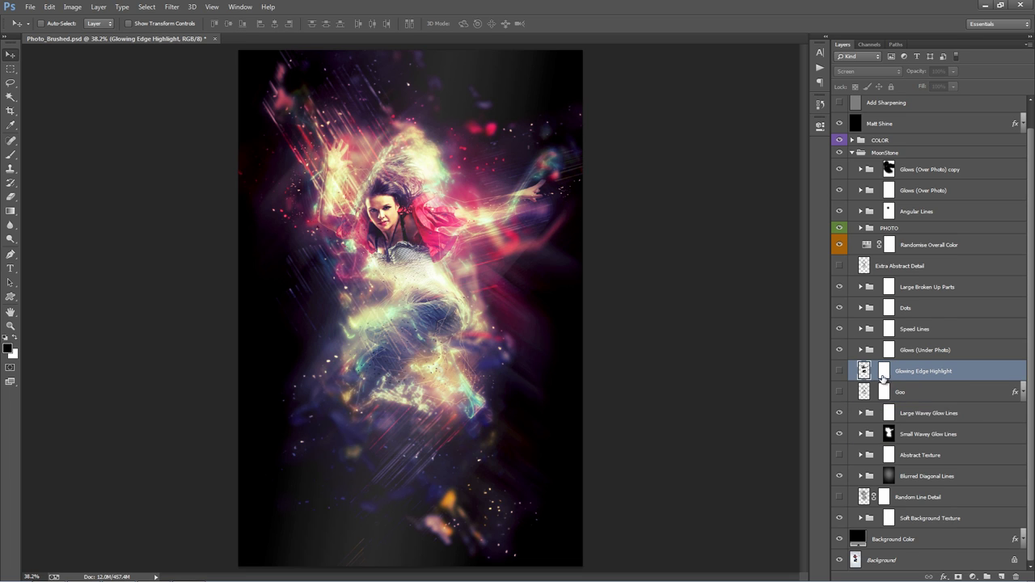
pyautogui.click(837, 370)
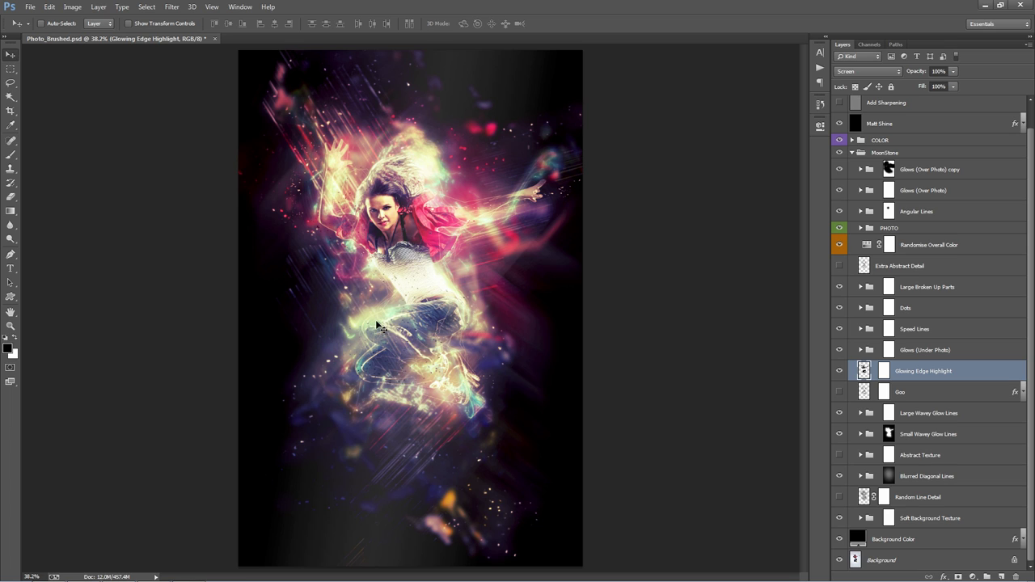
pyautogui.click(838, 371)
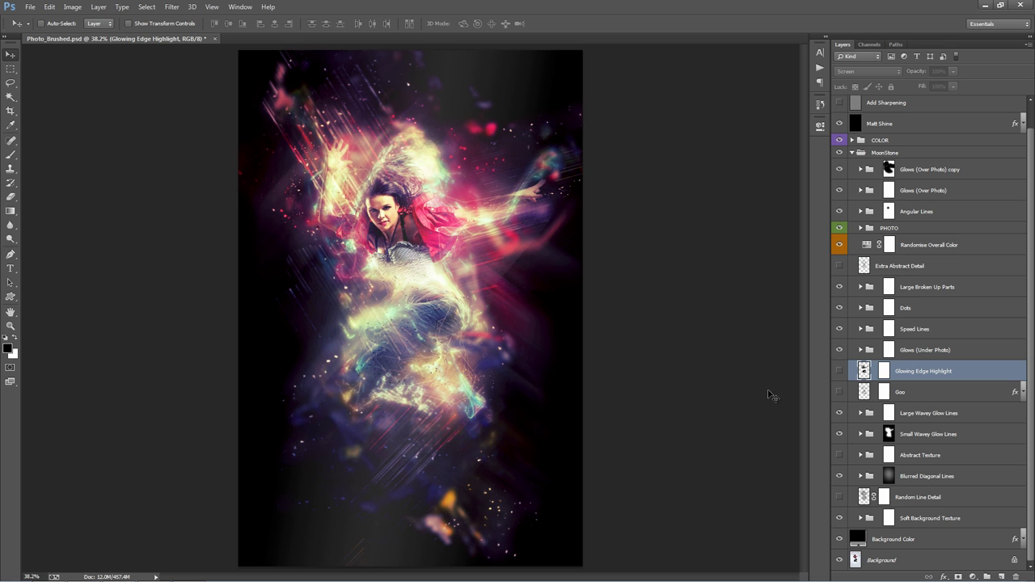
pyautogui.click(838, 370)
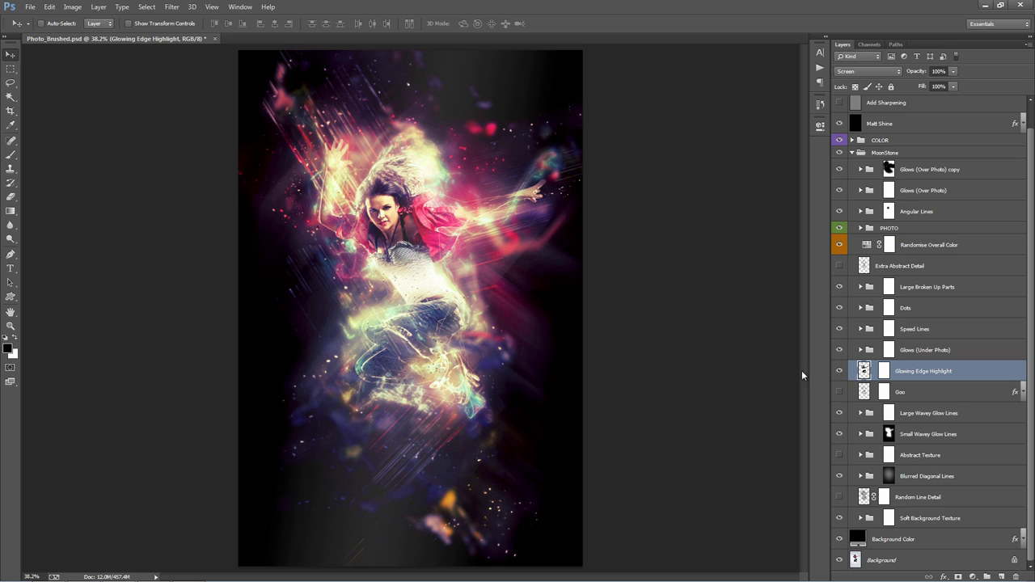
# Step: Paint black on the Glowing Edge Highlight layer's mask with a 175 px brush to hide the highlight over the subject's arms and upper body
pyautogui.click(884, 371)
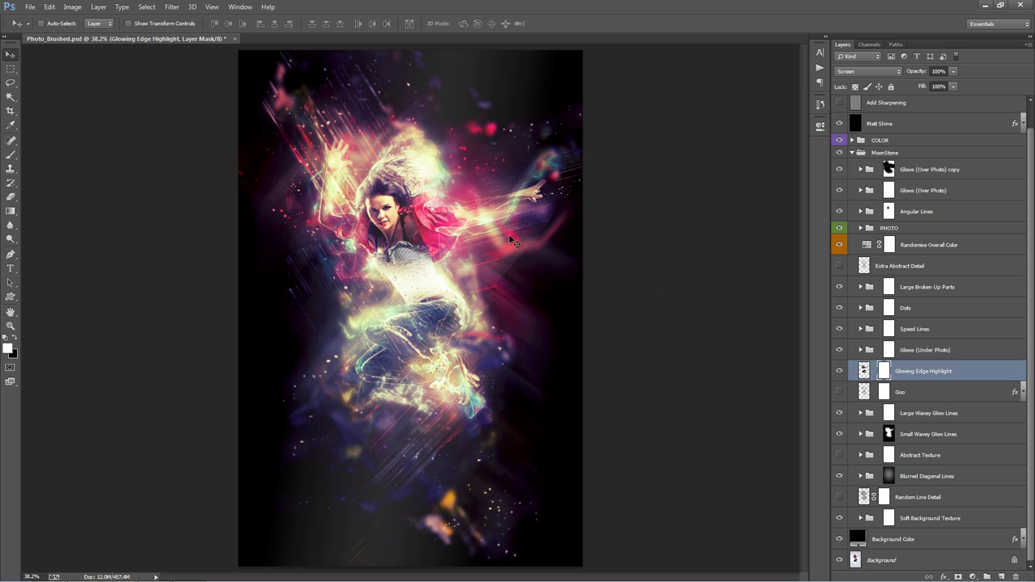
pyautogui.press('b')
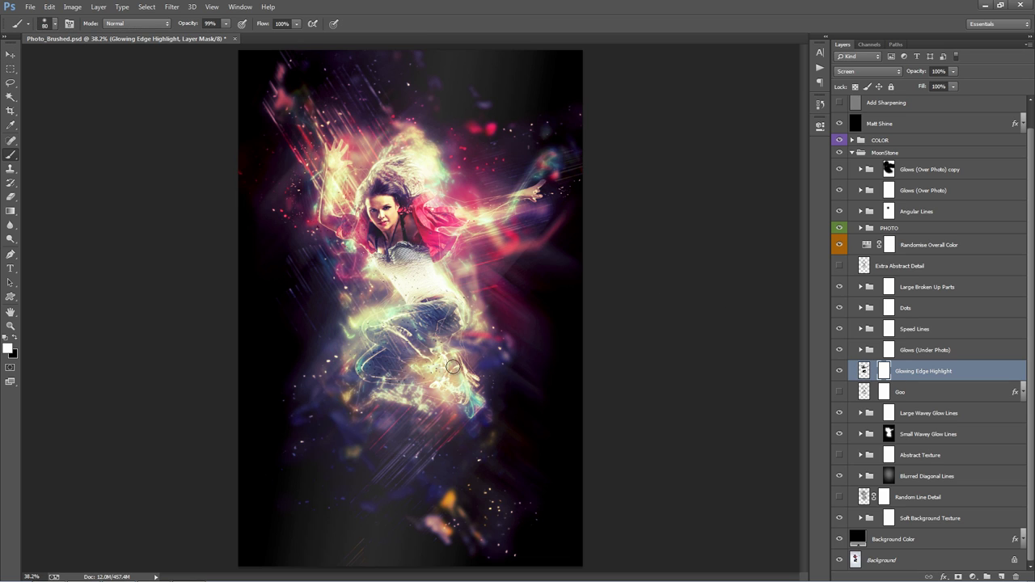
pyautogui.press(']')
pyautogui.press(']')
pyautogui.press(']')
pyautogui.press(']')
pyautogui.press(']')
pyautogui.press('x')
pyautogui.moveTo(328, 161)
pyautogui.mouseDown()
pyautogui.moveTo(342, 227)
pyautogui.moveTo(359, 241)
pyautogui.moveTo(530, 194)
pyautogui.moveTo(528, 212)
pyautogui.moveTo(534, 200)
pyautogui.moveTo(480, 242)
pyautogui.moveTo(423, 266)
pyautogui.moveTo(444, 273)
pyautogui.moveTo(422, 286)
pyautogui.moveTo(484, 317)
pyautogui.moveTo(484, 302)
pyautogui.moveTo(365, 186)
pyautogui.mouseUp()
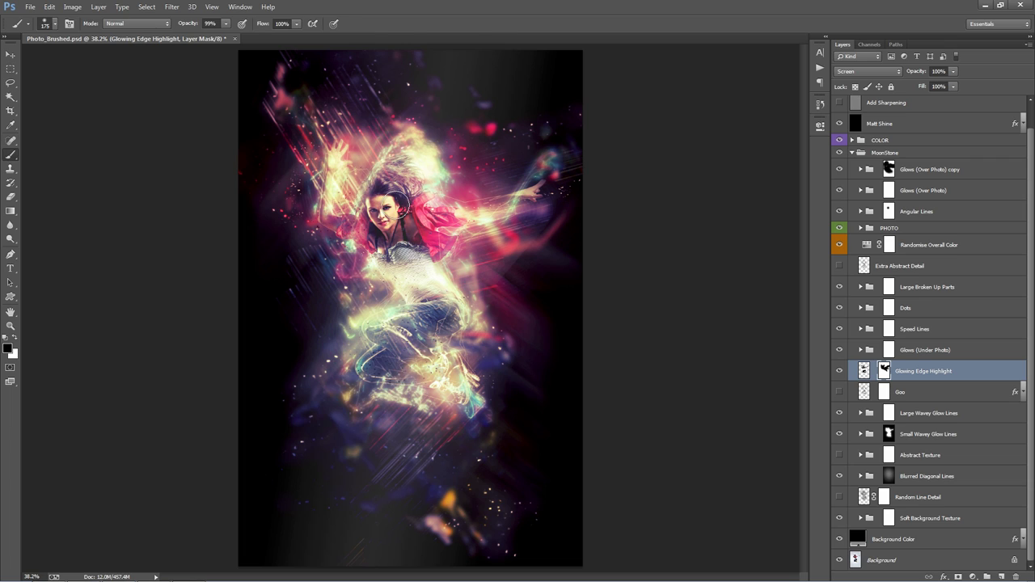
pyautogui.press('v')
# Step: Make the Goo layer visible and reposition it around the subject, trying several offsets
pyautogui.click(918, 394)
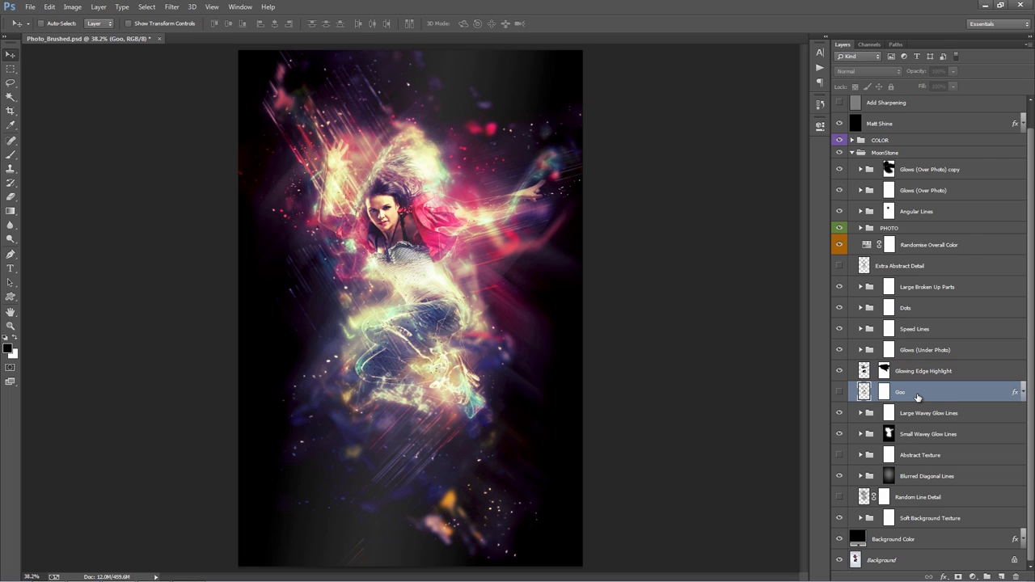
pyautogui.click(838, 394)
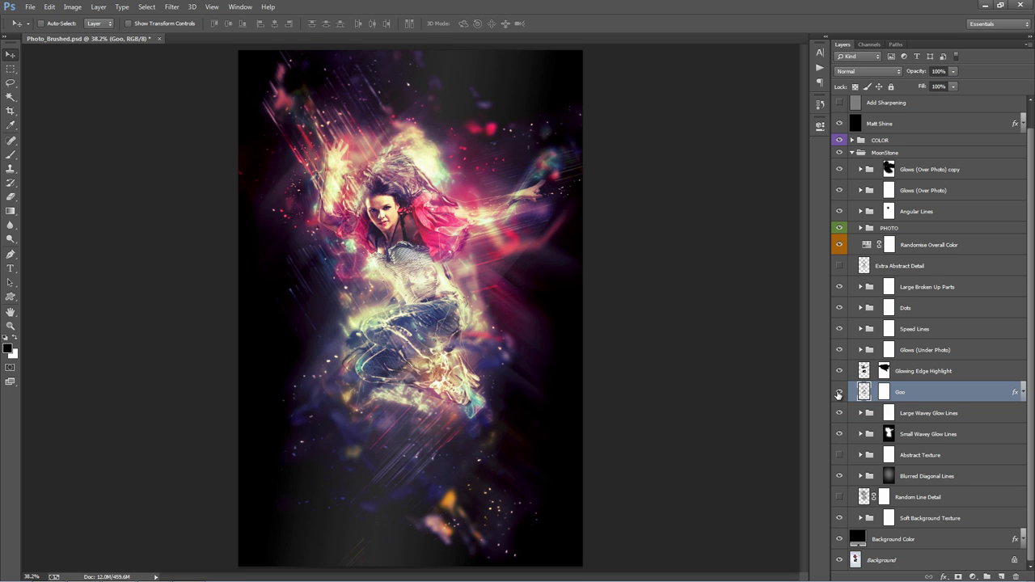
pyautogui.moveTo(467, 270); pyautogui.dragTo(479, 259)
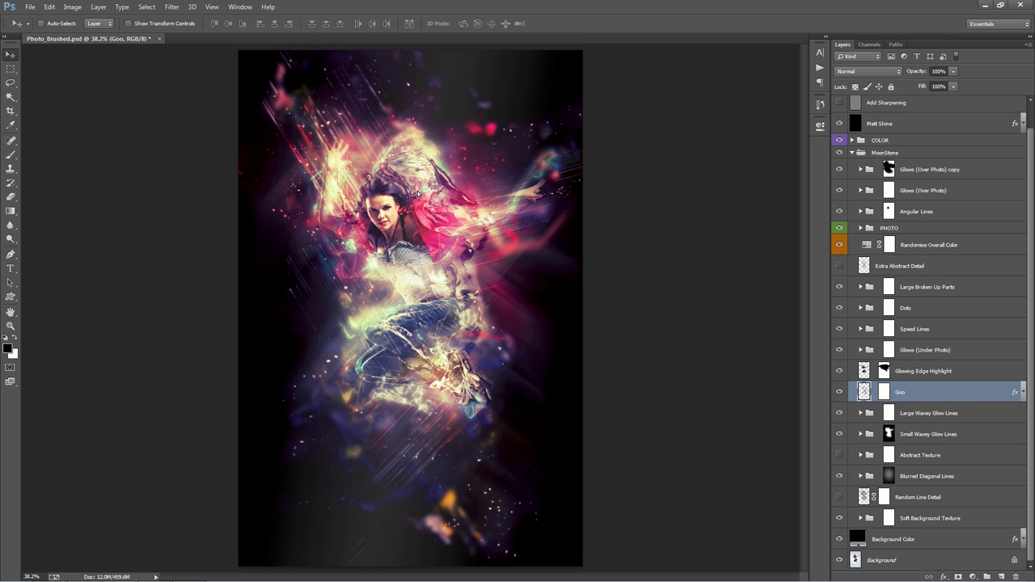
pyautogui.moveTo(417, 194); pyautogui.dragTo(389, 185)
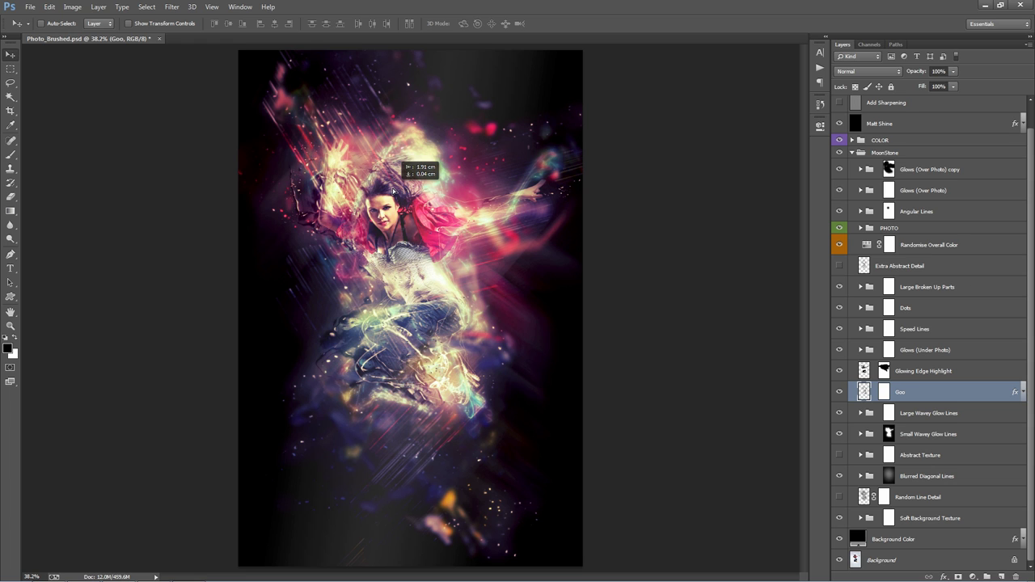
pyautogui.moveTo(417, 239); pyautogui.dragTo(430, 237)
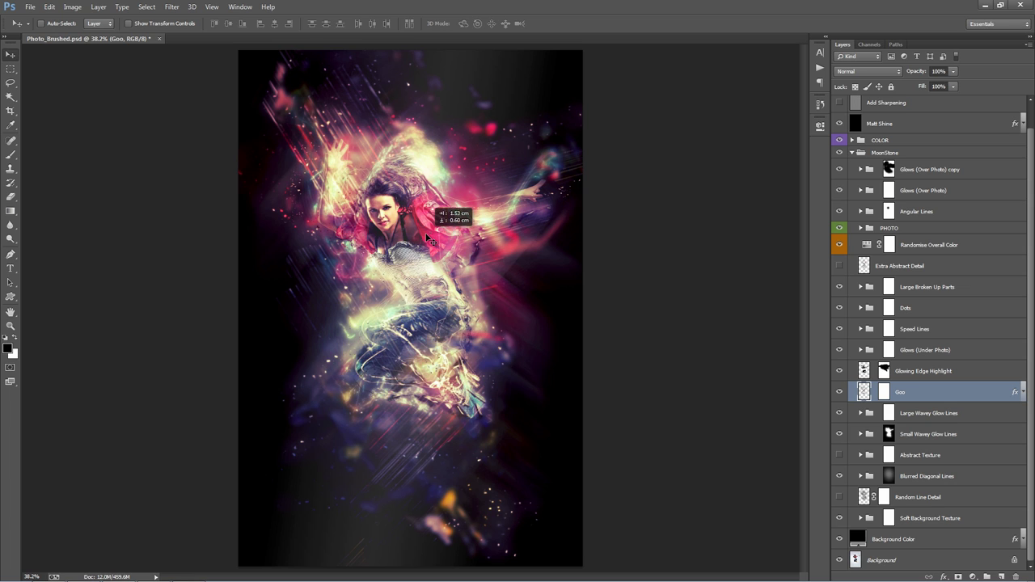
# Step: Enlarge the Goo layer to about 112% with Free Transform and shift it slightly around the subject
pyautogui.hotkey('ctrl', 't')
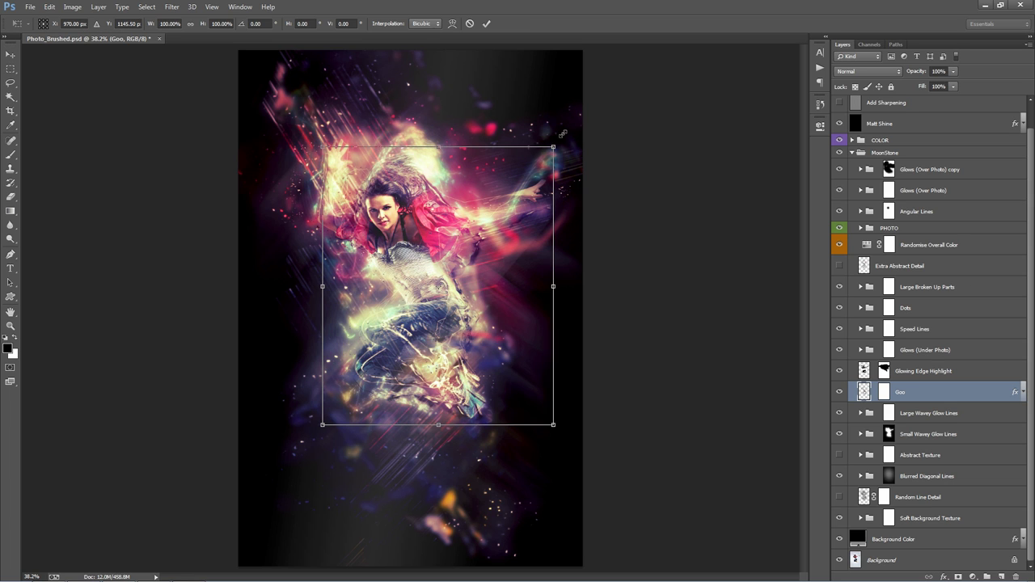
pyautogui.moveTo(561, 133); pyautogui.dragTo(573, 124)
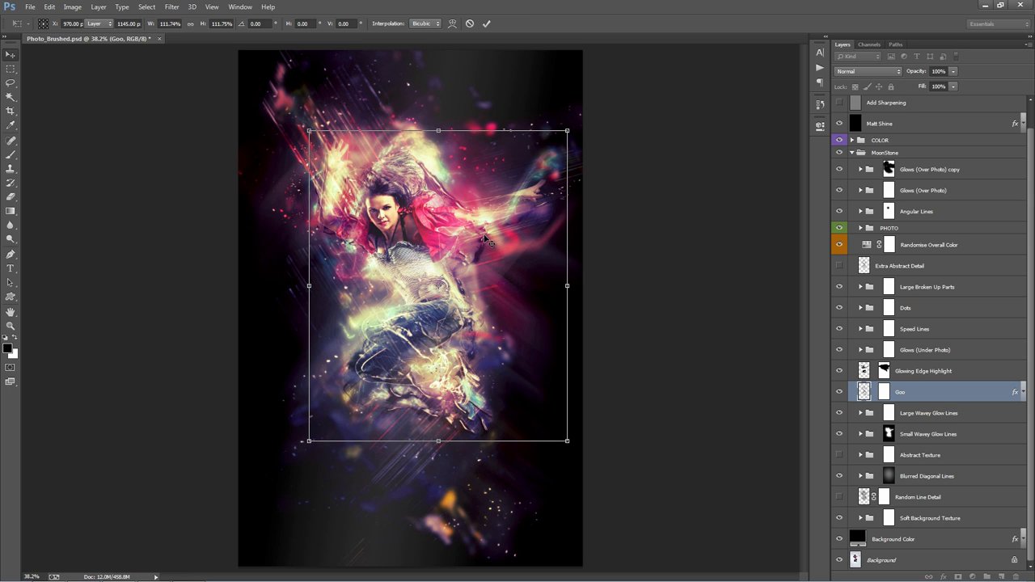
pyautogui.press('Return')
pyautogui.moveTo(475, 231); pyautogui.dragTo(476, 232)
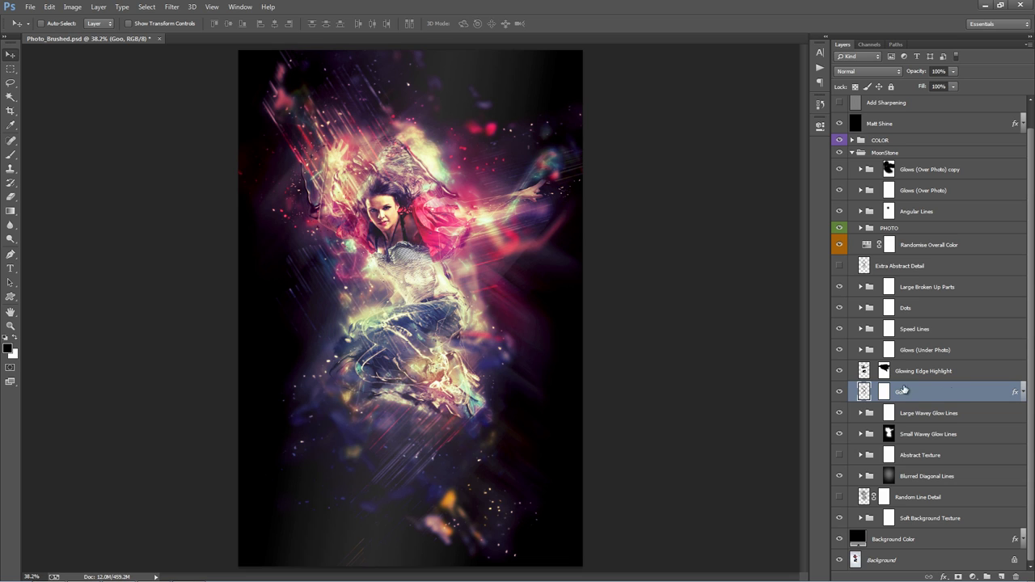
# Step: Try a purple (aa20c8) Color Overlay on the Goo layer and discard the style change
pyautogui.doubleClick(952, 392)
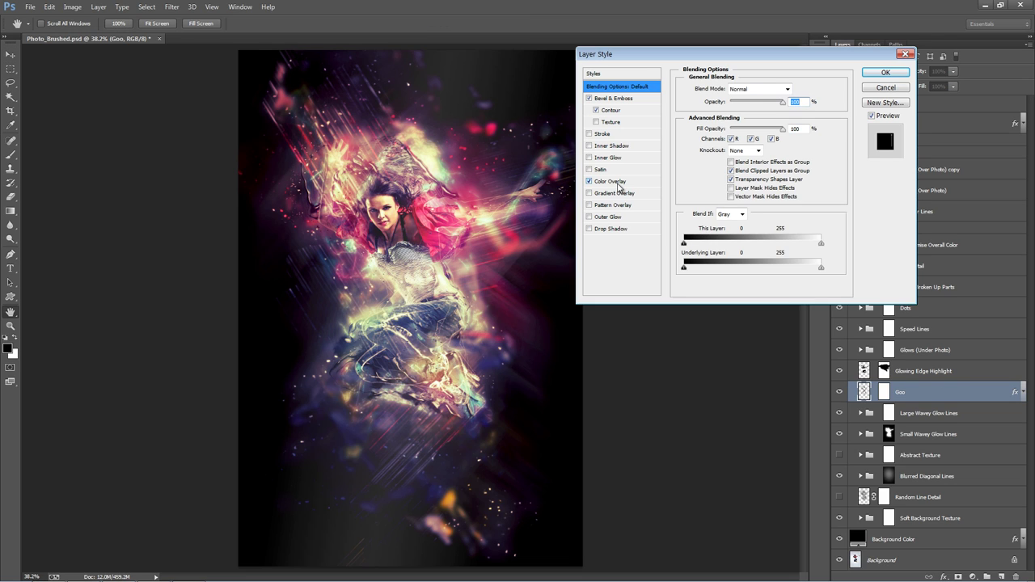
pyautogui.click(618, 183)
pyautogui.click(795, 90)
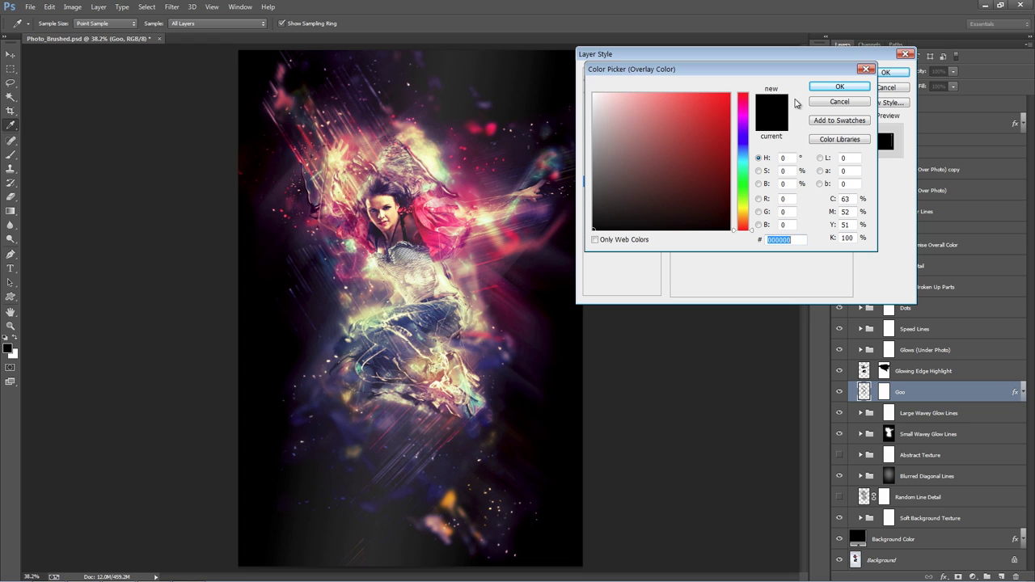
pyautogui.click(743, 121)
pyautogui.click(709, 121)
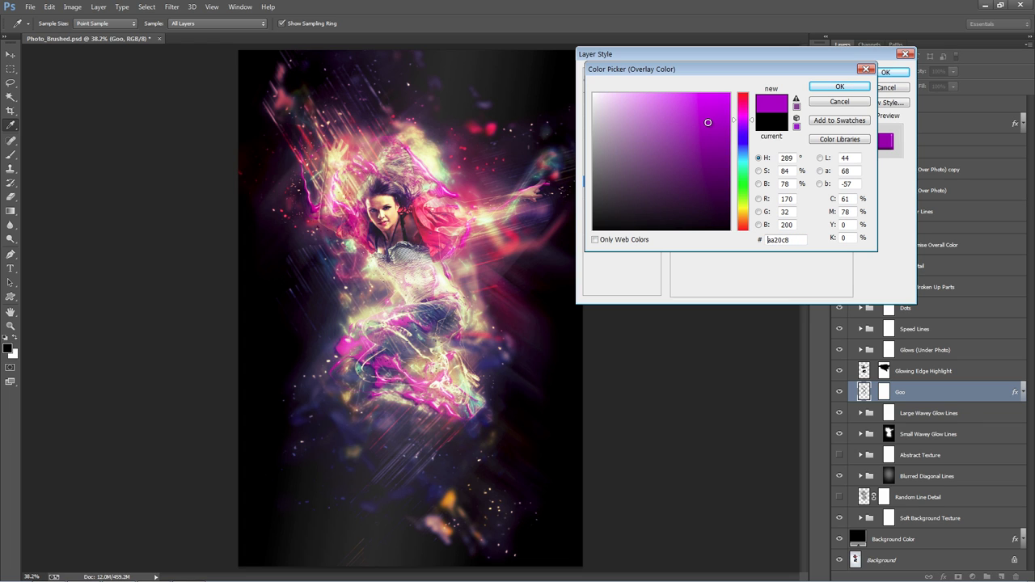
pyautogui.click(862, 102)
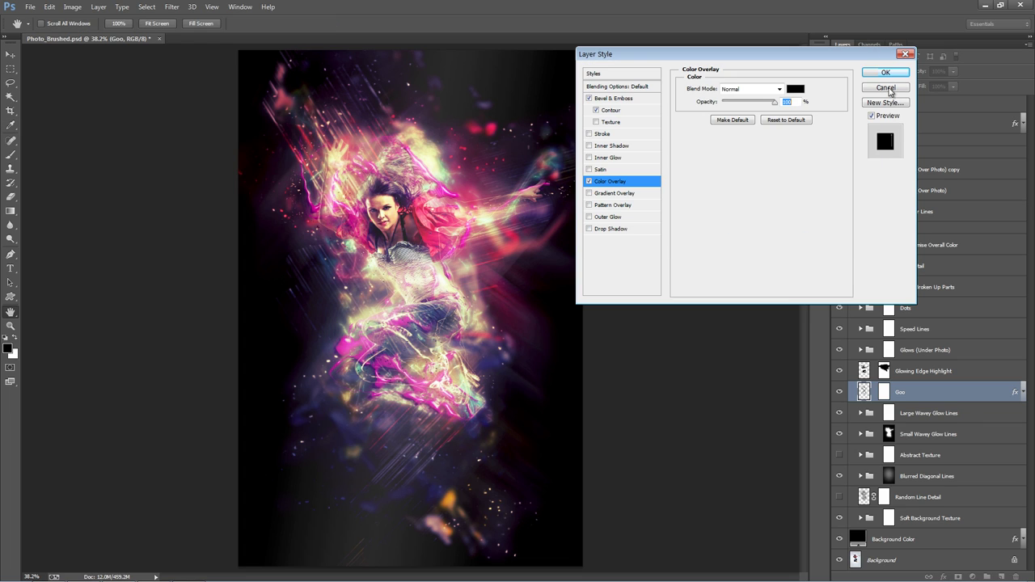
pyautogui.click(886, 88)
# Step: Look through the layers inside the Large Wavey Glow Lines group and collapse it
pyautogui.click(957, 406)
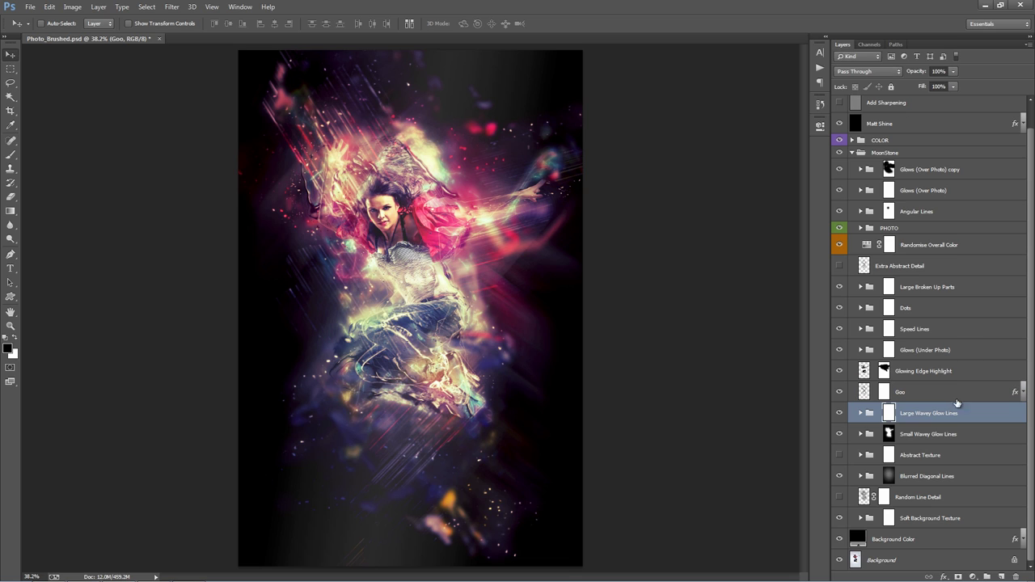
pyautogui.click(860, 413)
pyautogui.scroll(-1, 865, 408)
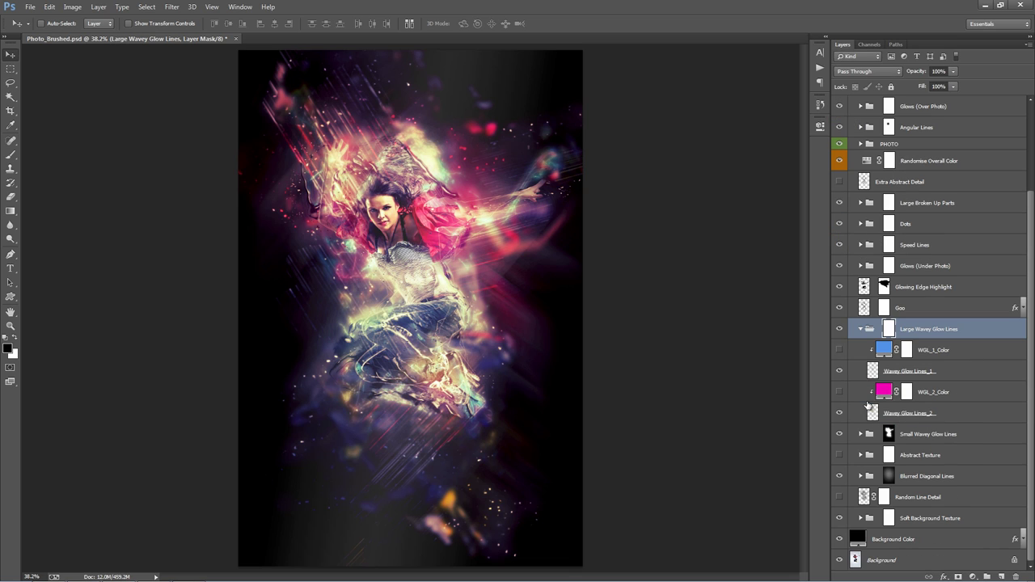
pyautogui.click(860, 329)
# Step: Select the Small Wavey Glow Lines group and toggle the wavey glow line groups' visibility to compare their effect
pyautogui.click(919, 439)
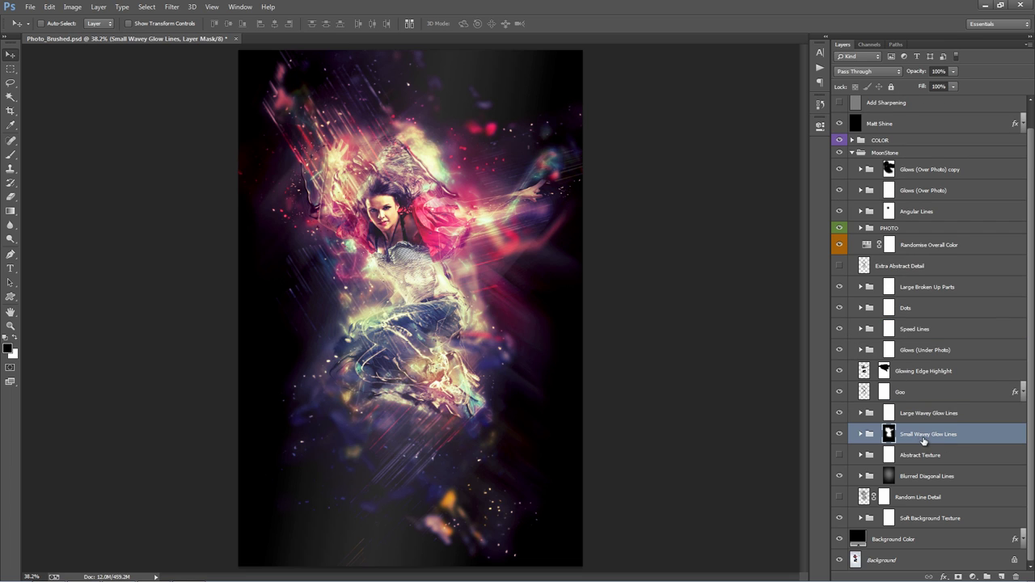
pyautogui.click(839, 413)
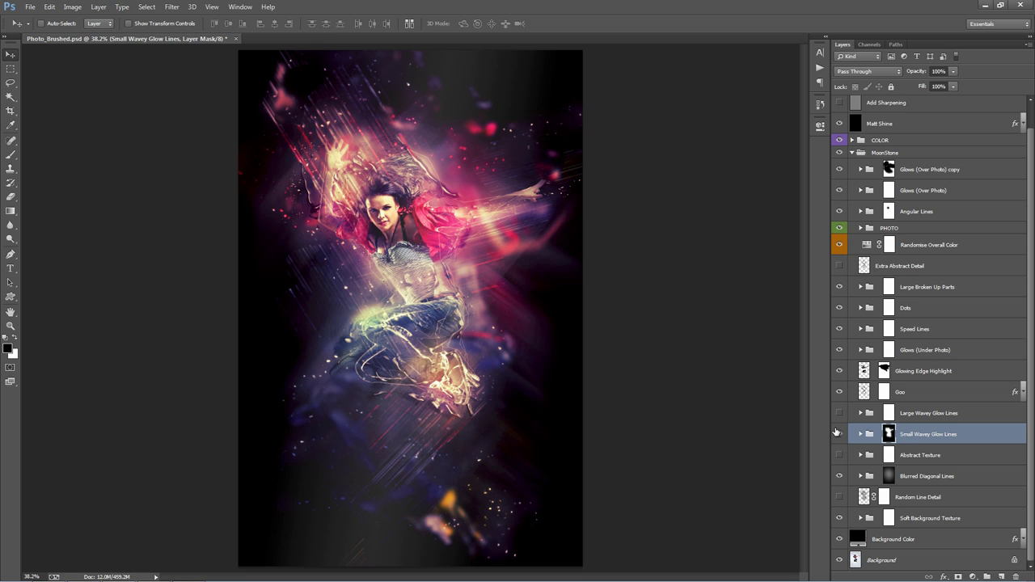
pyautogui.click(838, 433)
pyautogui.click(839, 413)
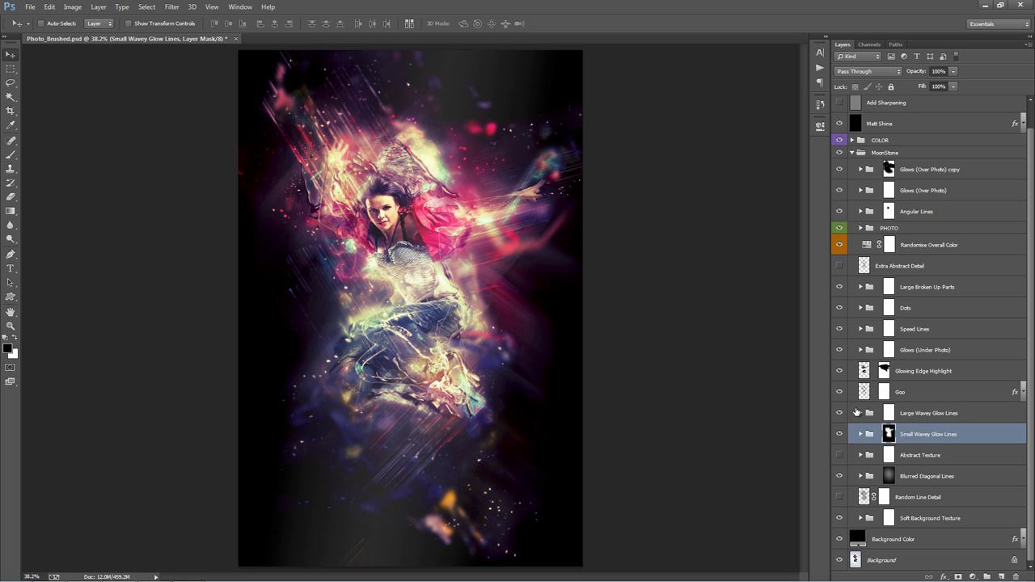
# Step: Hide the Goo layer and toggle the Large Wavey Glow Lines group off and on to judge its glow
pyautogui.click(839, 391)
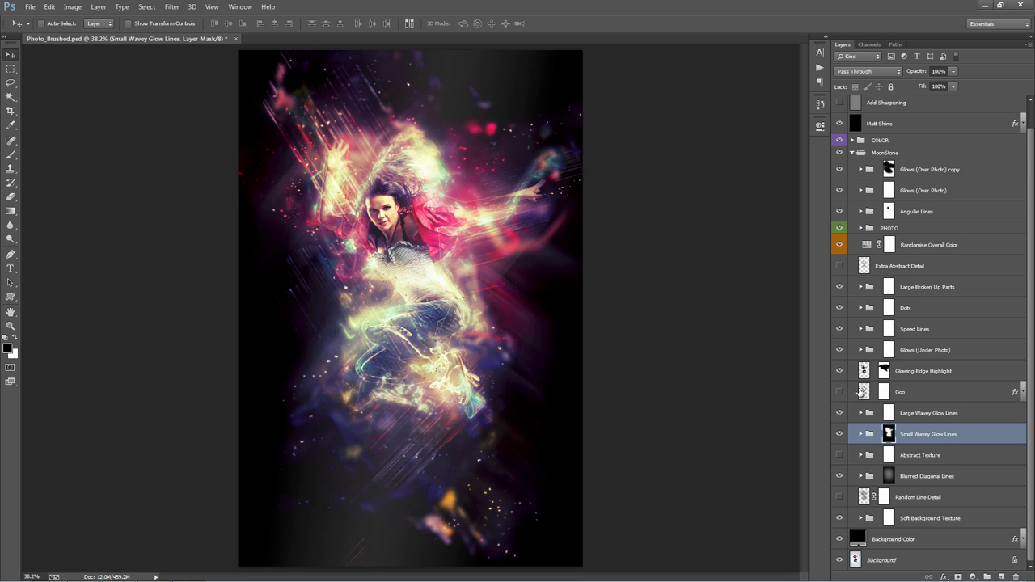
pyautogui.click(841, 413)
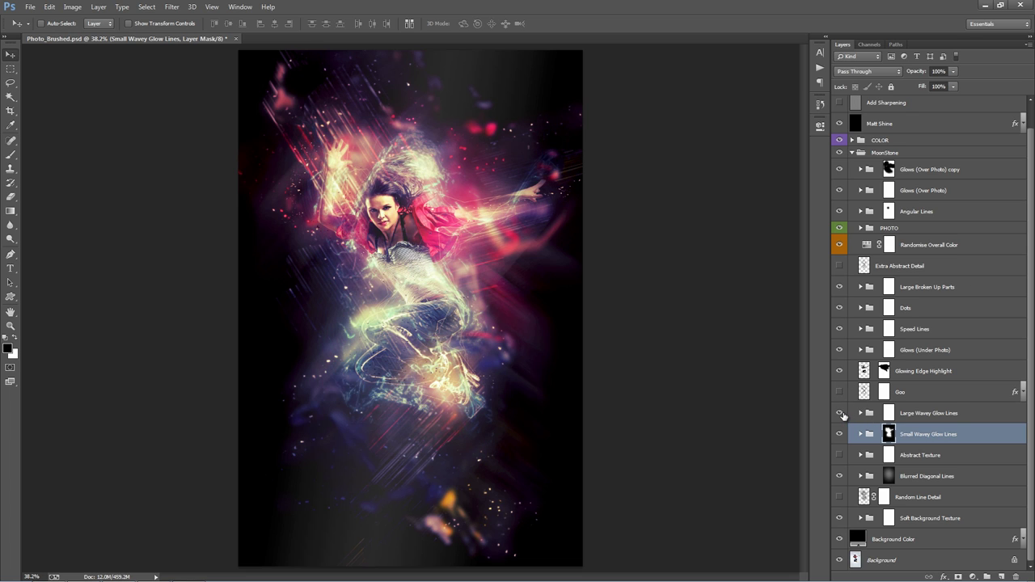
pyautogui.click(841, 413)
pyautogui.click(841, 413)
pyautogui.click(841, 413)
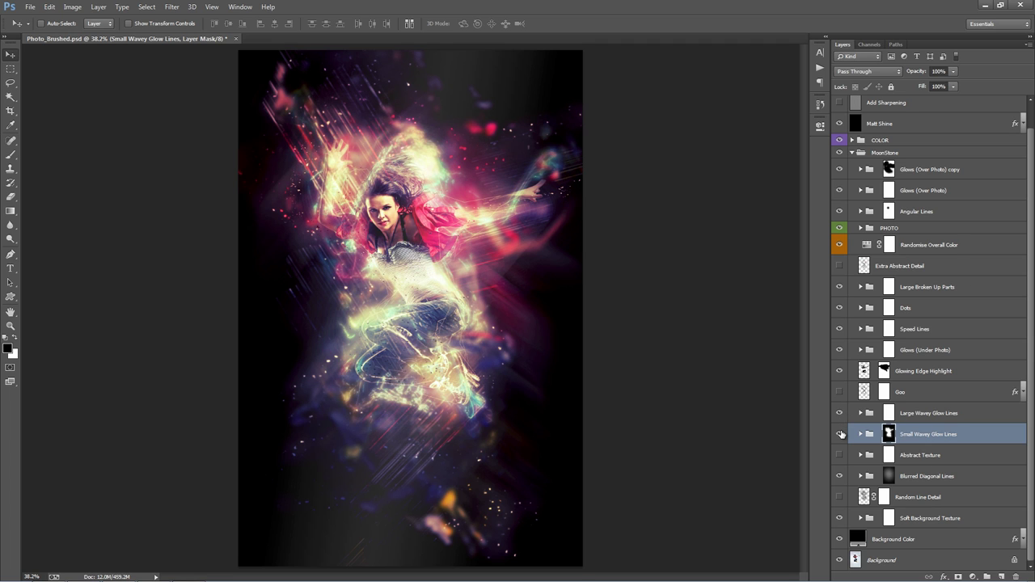
# Step: Toggle the Small Wavey Glow Lines group's visibility to judge its effect on the image
pyautogui.click(839, 434)
pyautogui.click(840, 434)
pyautogui.click(840, 435)
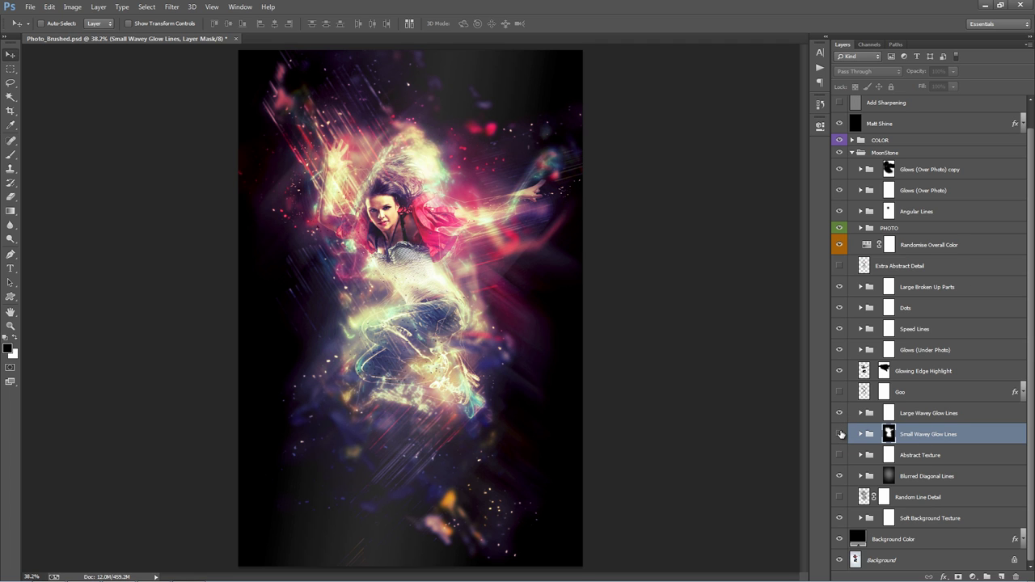
pyautogui.click(840, 434)
# Step: Expand the Large Wavey Glow Lines group and toggle the WGL_1_Color layer on and off to preview its tint
pyautogui.click(860, 413)
pyautogui.scroll(-2, 861, 414)
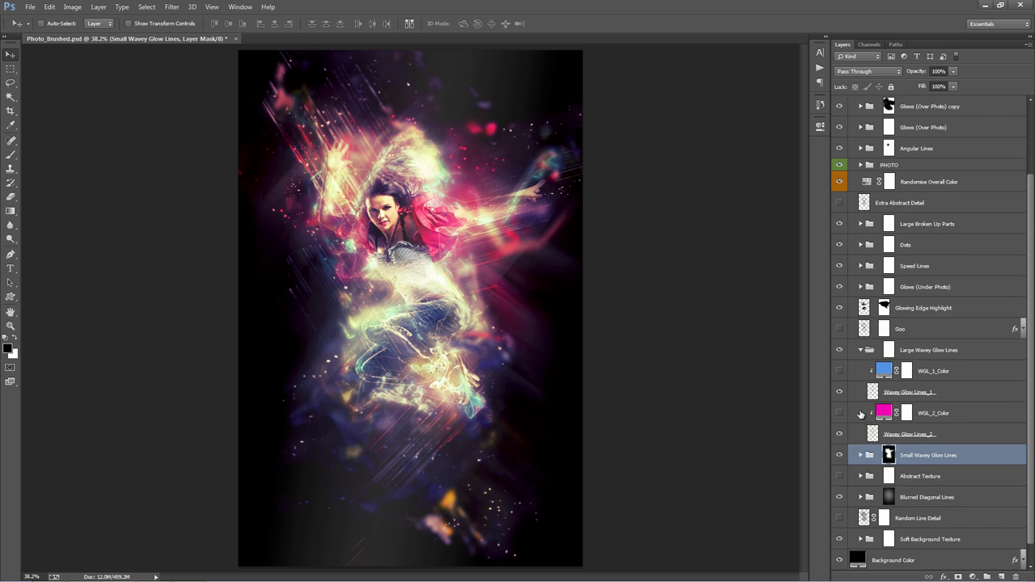
pyautogui.click(933, 371)
pyautogui.click(841, 370)
pyautogui.click(840, 370)
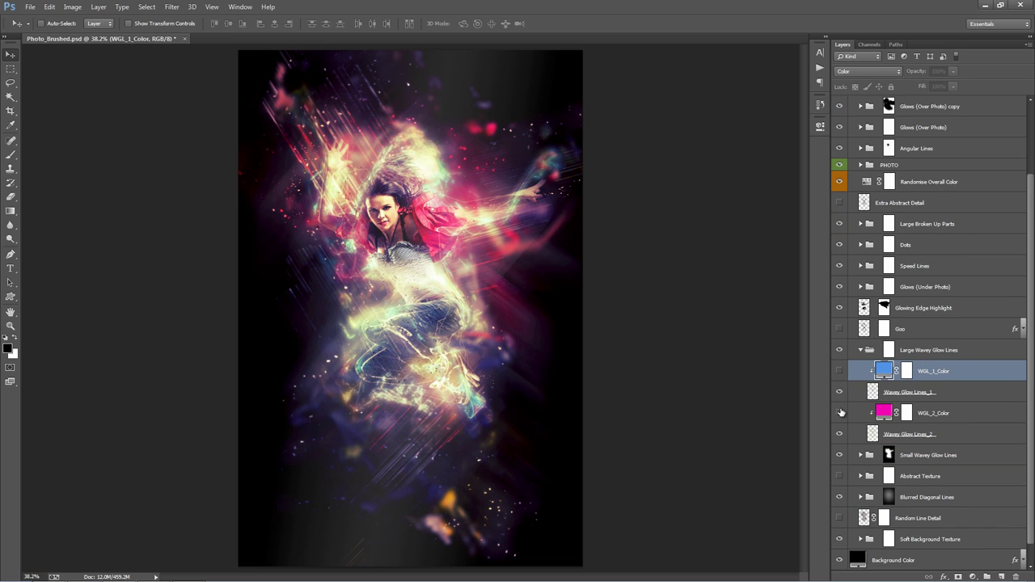
# Step: Try strengthening the glow by duplicating Wavey Glow Lines_2, shifting the copy downward and merging it back into the original
pyautogui.click(916, 436)
pyautogui.hotkey('ctrl', 'j')
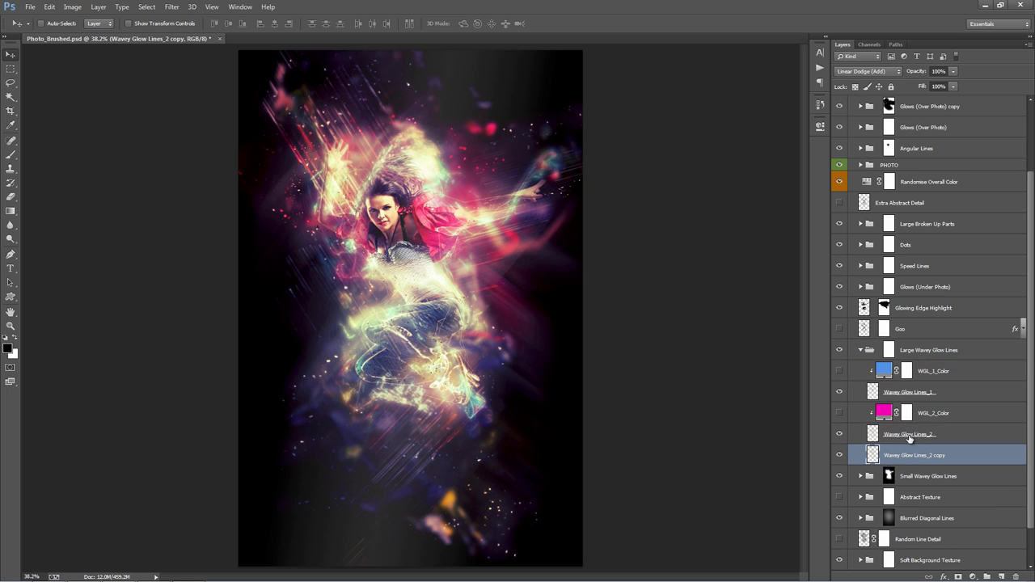
pyautogui.moveTo(506, 233); pyautogui.dragTo(516, 302)
pyautogui.hotkey('ctrl', 'e')
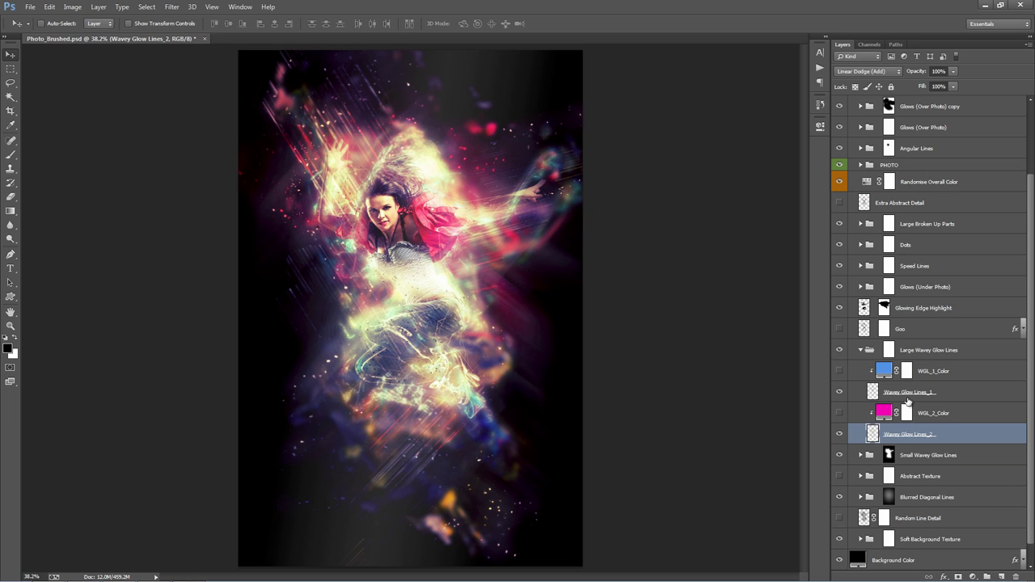
pyautogui.click(860, 350)
# Step: Make the Abstract Texture group visible and expand it to show its layers
pyautogui.click(961, 430)
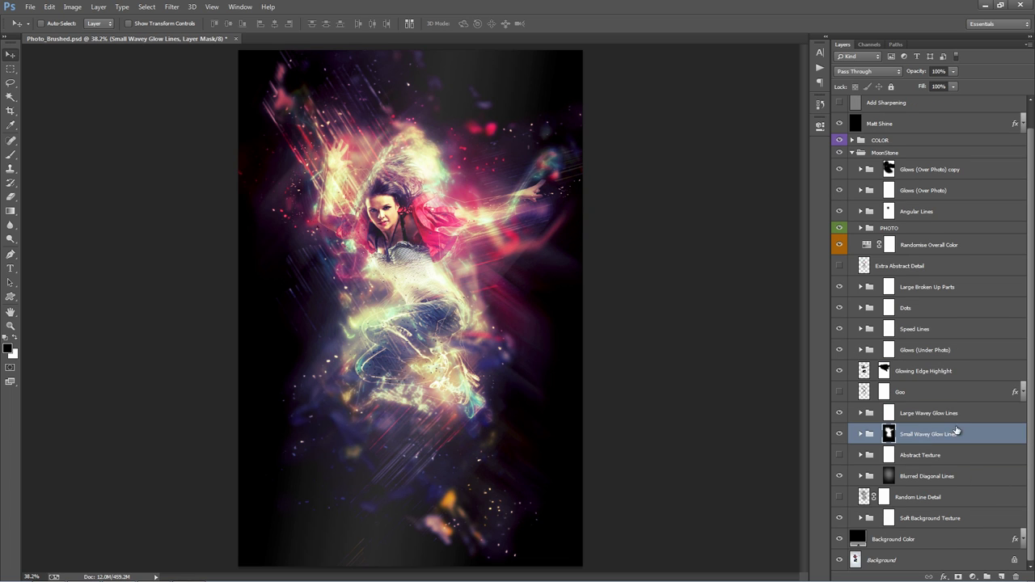
pyautogui.click(964, 456)
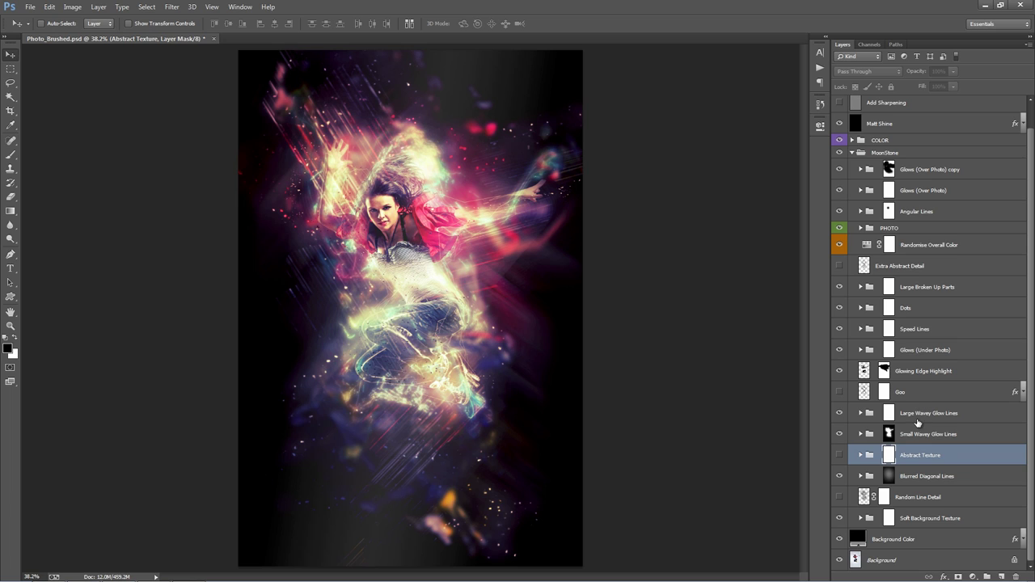
pyautogui.click(839, 456)
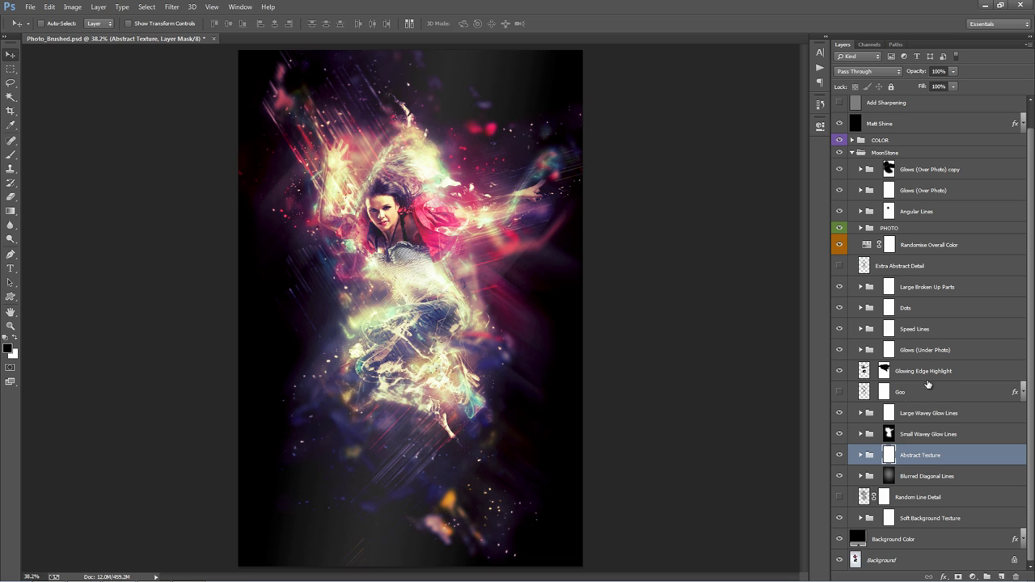
pyautogui.click(860, 455)
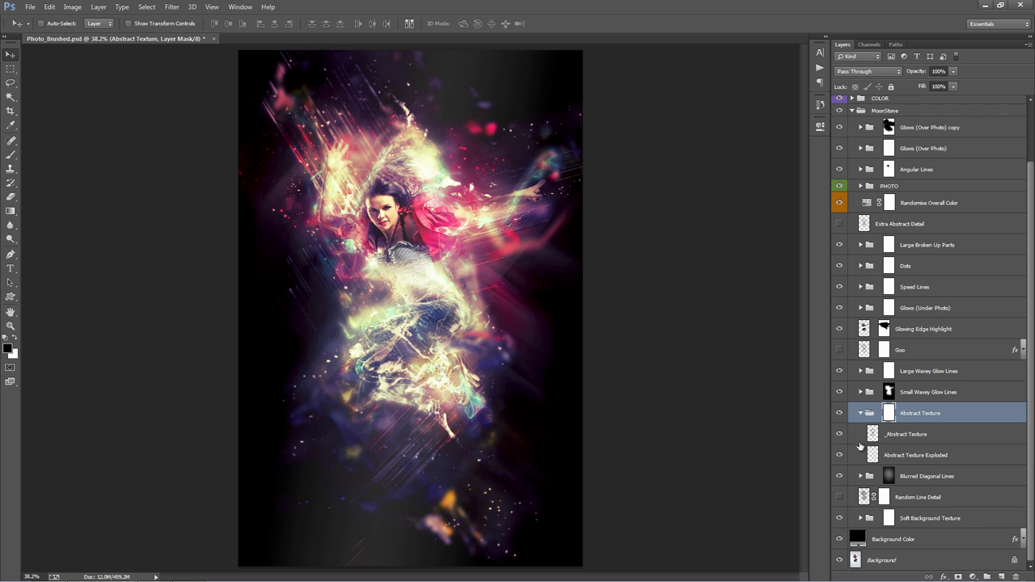
# Step: With Abstract Texture Exploded hidden, reposition the _Abstract Texture layer over the figure's hair and legs
pyautogui.click(928, 437)
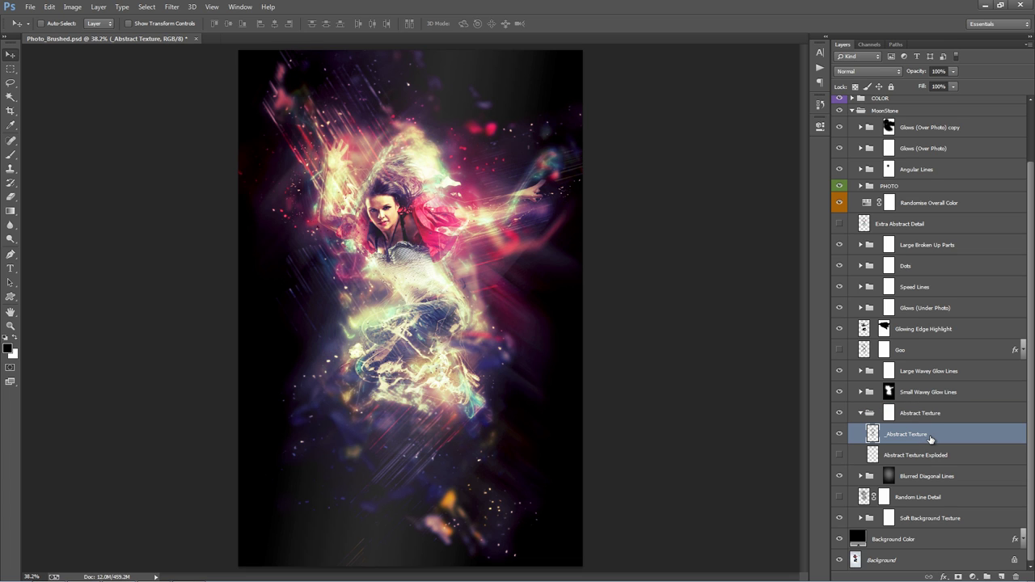
pyautogui.moveTo(442, 244); pyautogui.dragTo(550, 162)
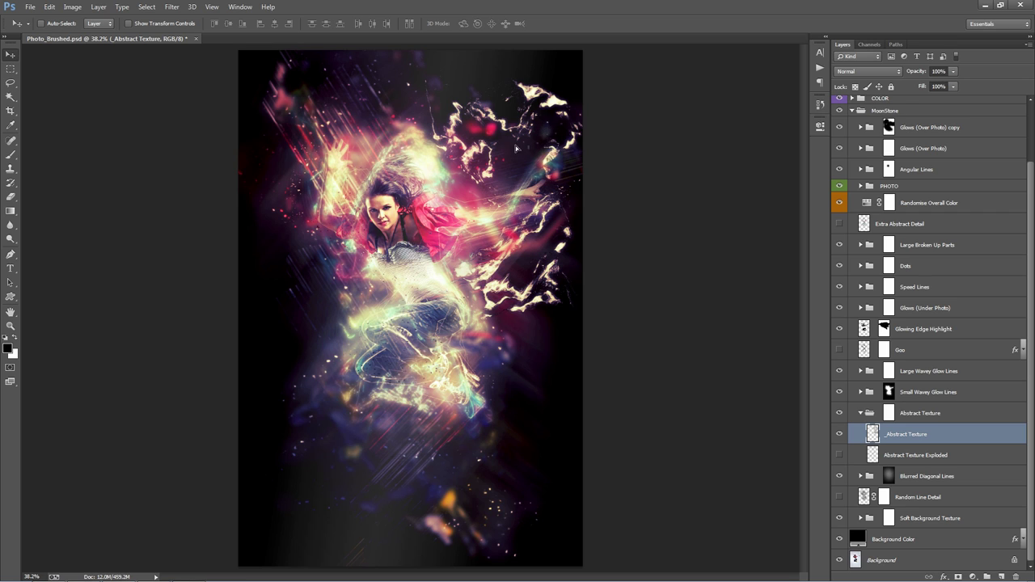
pyautogui.moveTo(515, 148); pyautogui.dragTo(532, 261)
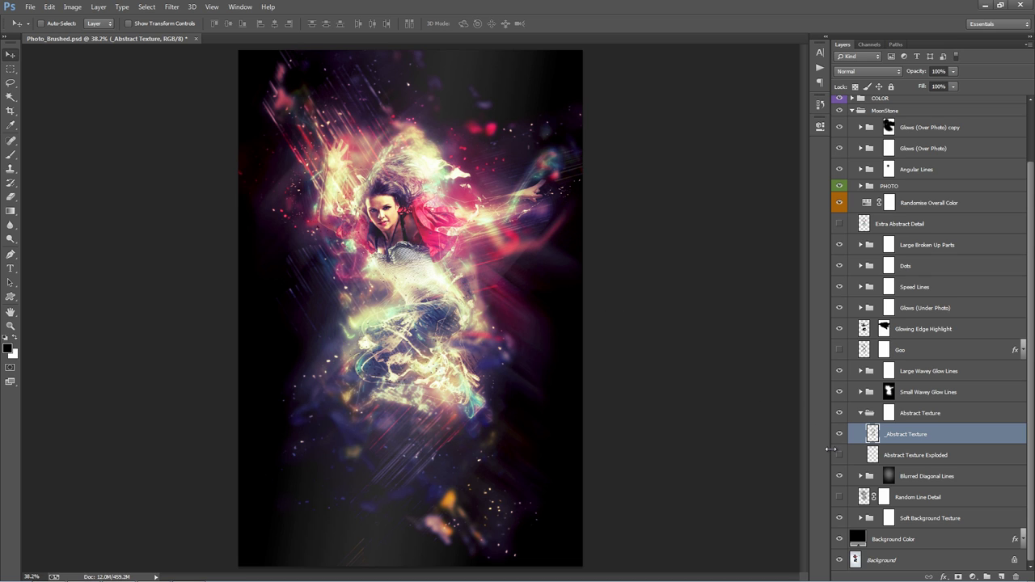
# Step: Show the Abstract Texture Exploded layer and reposition its fragments around the figure
pyautogui.click(910, 457)
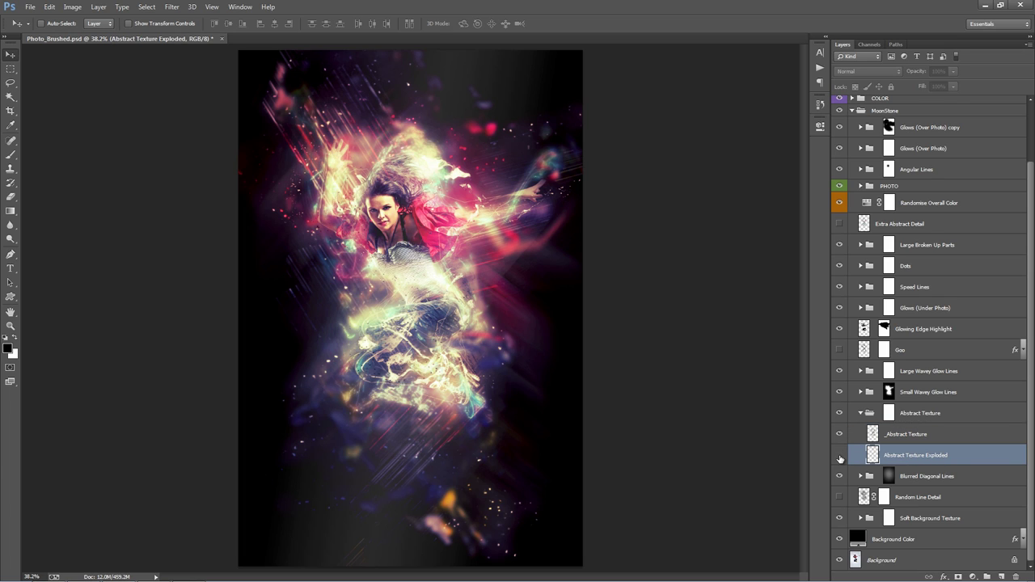
pyautogui.click(839, 458)
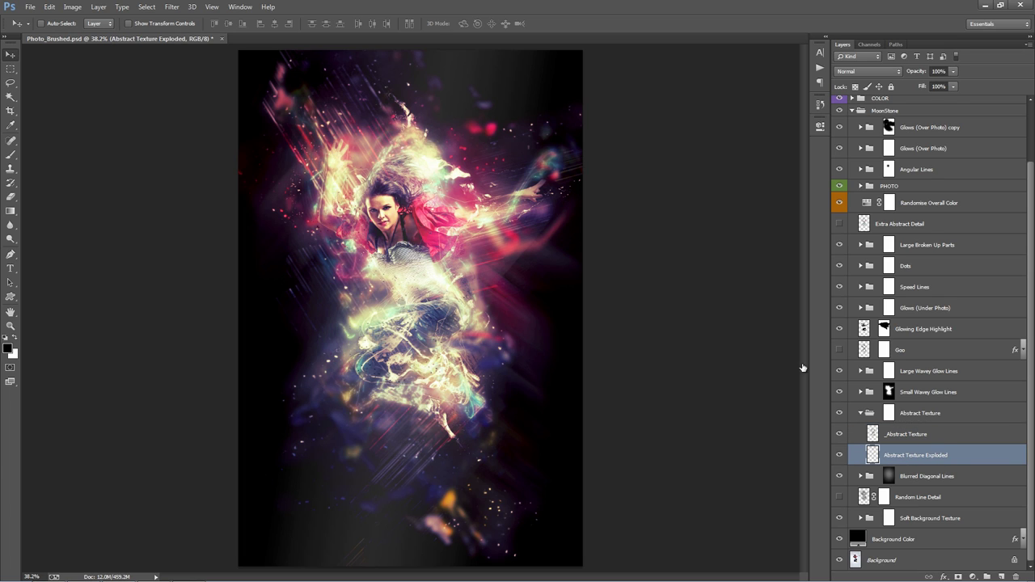
pyautogui.moveTo(412, 233); pyautogui.dragTo(471, 239)
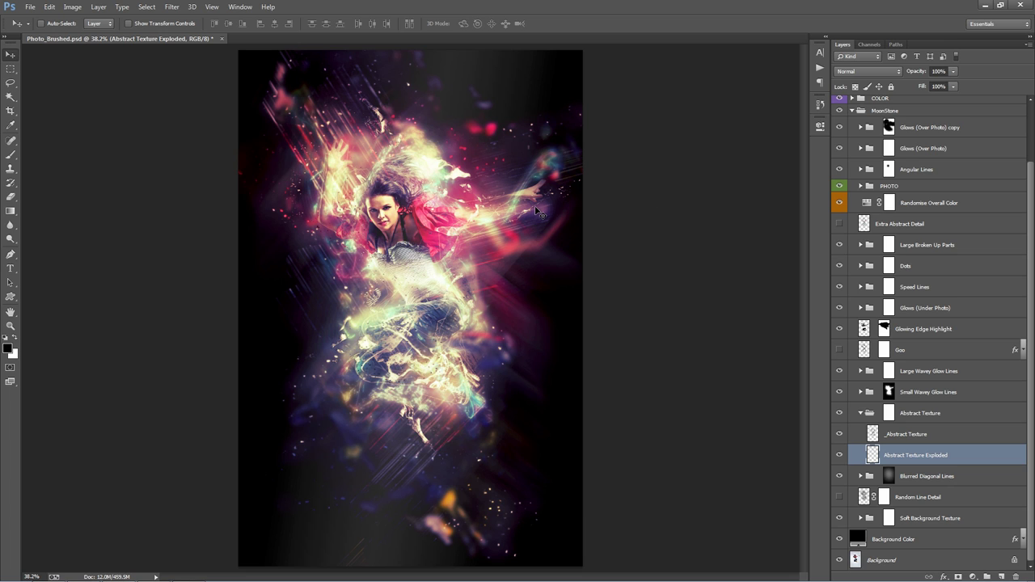
# Step: Scale the Abstract Texture Exploded layer up to about 127% and hide it, leaving the Abstract Texture group collapsed
pyautogui.hotkey('ctrl', '-')
pyautogui.hotkey('ctrl', 't')
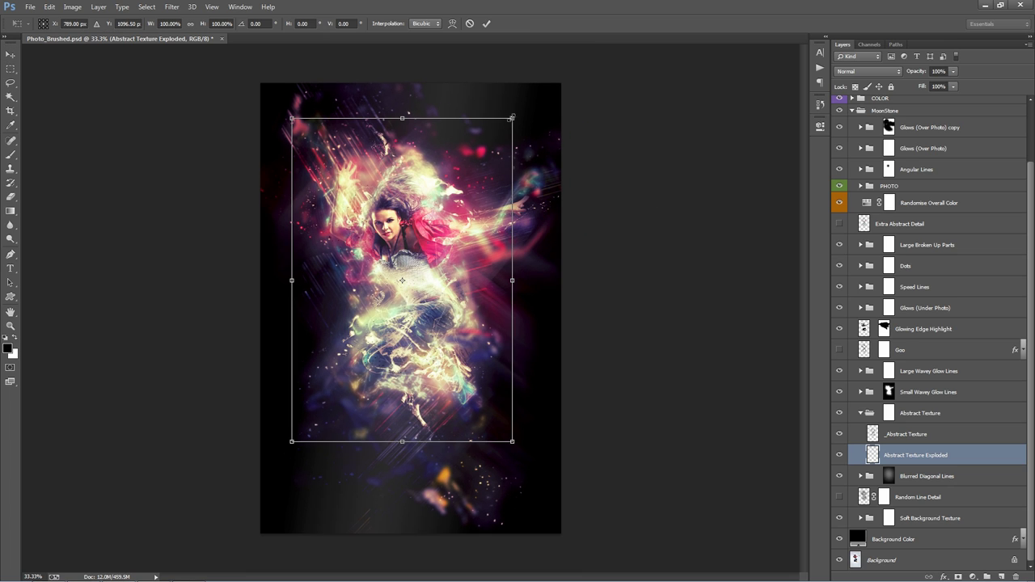
pyautogui.moveTo(555, 82); pyautogui.dragTo(555, 82)
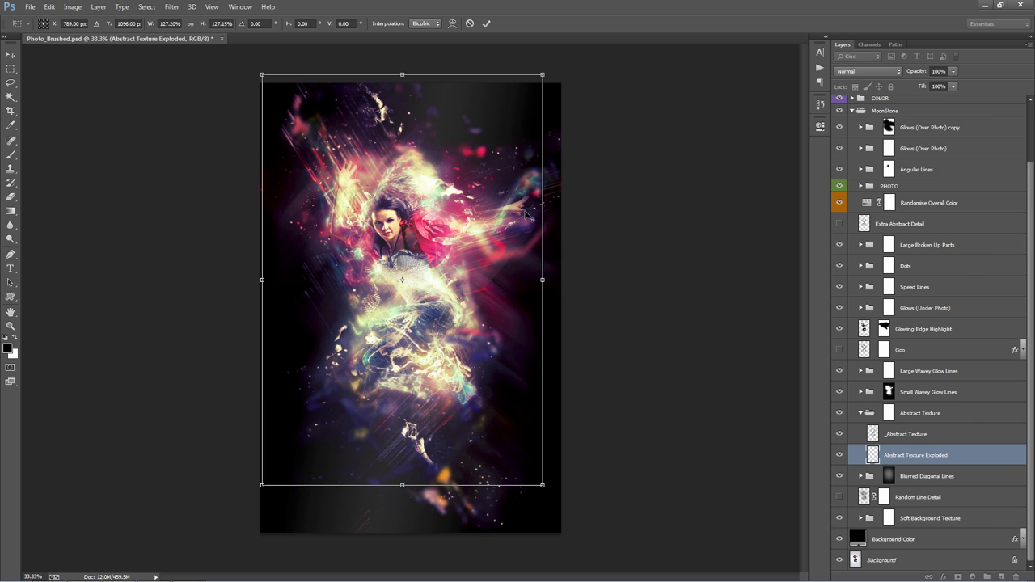
pyautogui.press('Return')
pyautogui.hotkey('ctrl', '+')
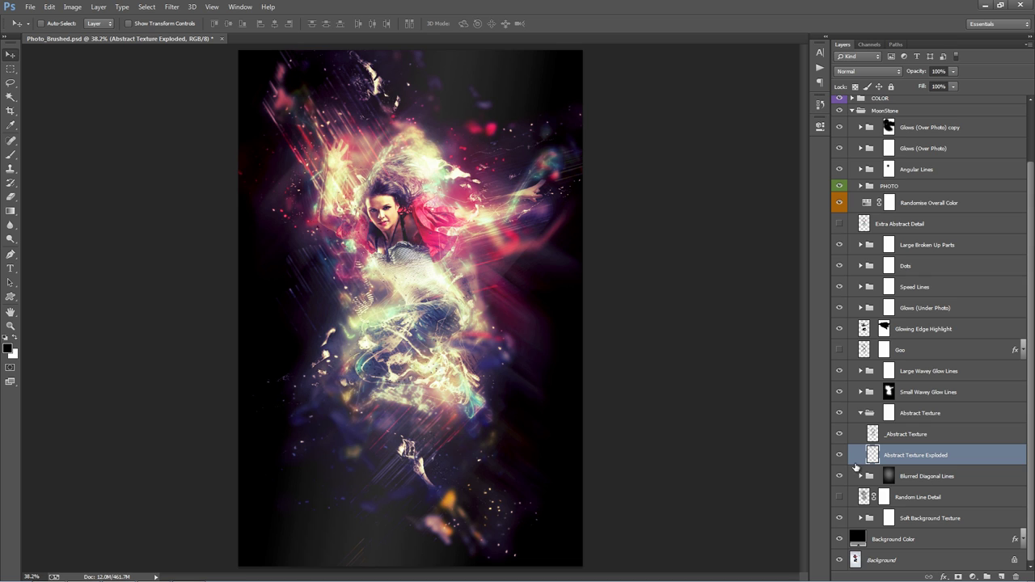
pyautogui.click(860, 413)
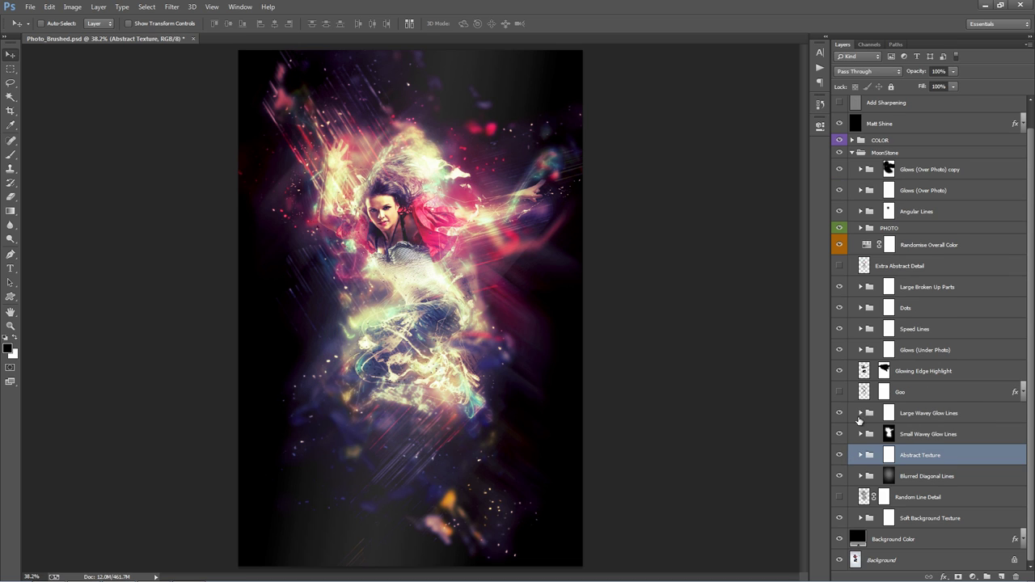
# Step: Select the Blurred Diagonal Lines group and toggle its visibility to compare the background with and without it
pyautogui.click(943, 480)
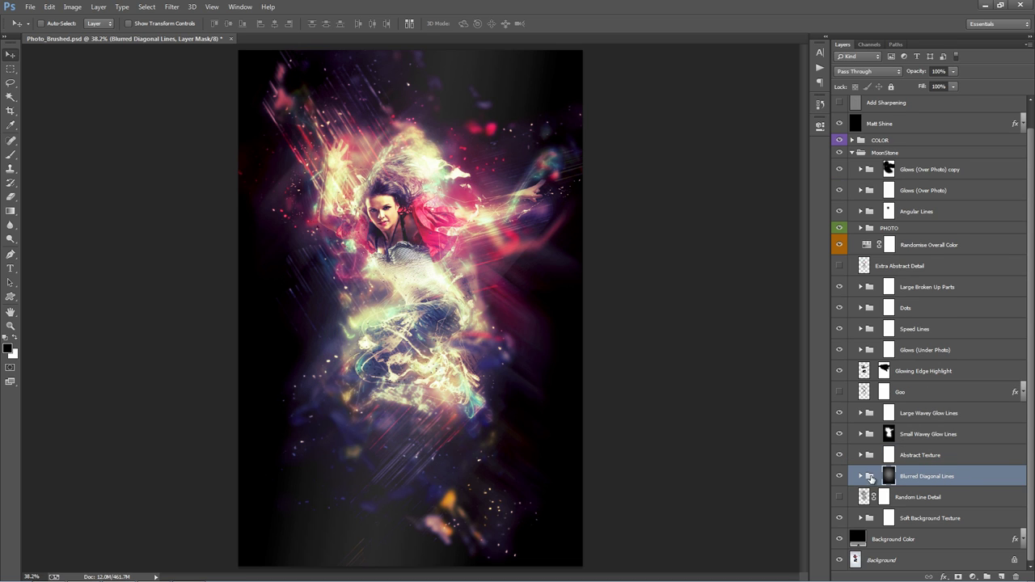
pyautogui.click(838, 478)
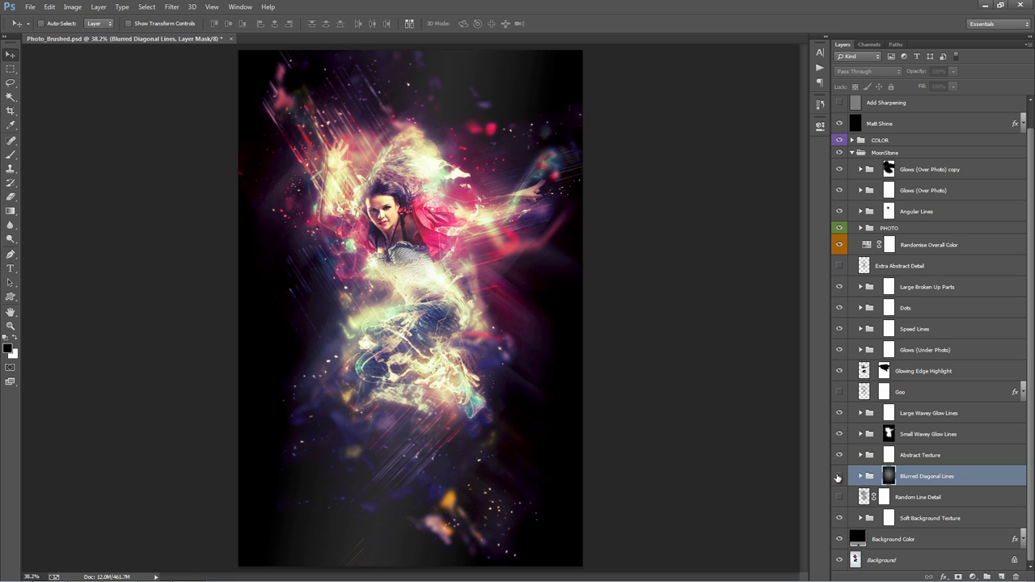
pyautogui.click(838, 478)
pyautogui.click(837, 477)
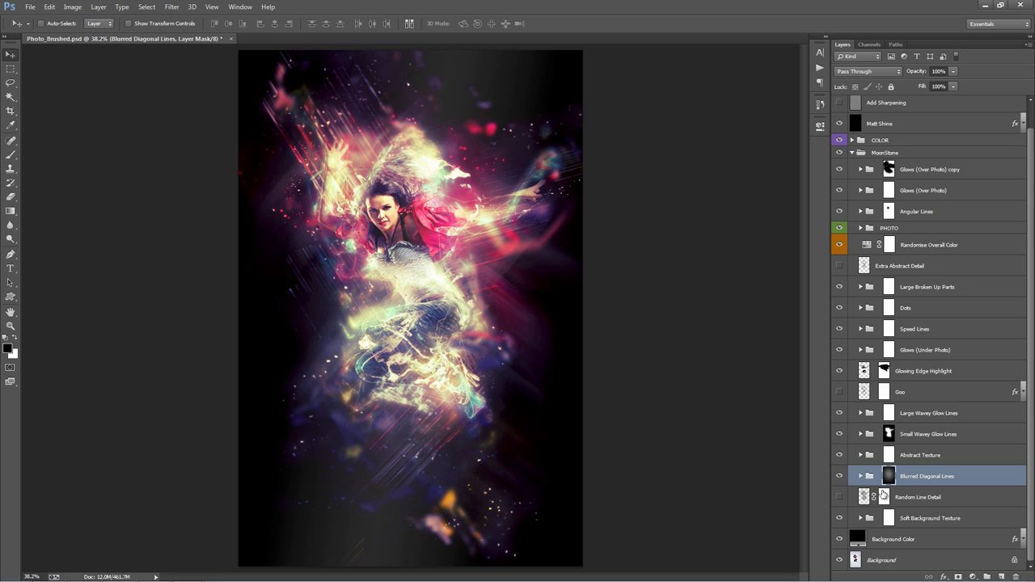
pyautogui.click(839, 478)
pyautogui.click(839, 477)
# Step: Expand the Blurred Diagonal Lines group and move the Bdl_1 layer up and slightly to the right
pyautogui.click(862, 476)
pyautogui.scroll(-2, 869, 463)
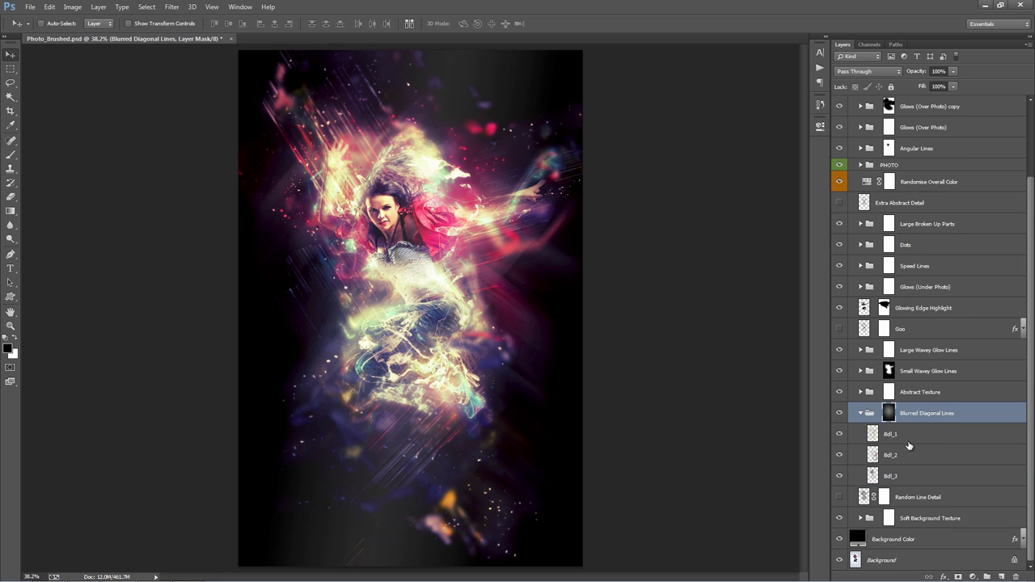
pyautogui.click(911, 439)
pyautogui.moveTo(485, 258)
pyautogui.mouseDown()
pyautogui.moveTo(483, 238)
pyautogui.moveTo(510, 200)
pyautogui.mouseUp()
# Step: Move the Bdl_2 layer down over the lower half of the image and rotate it about 17.5° clockwise
pyautogui.click(922, 455)
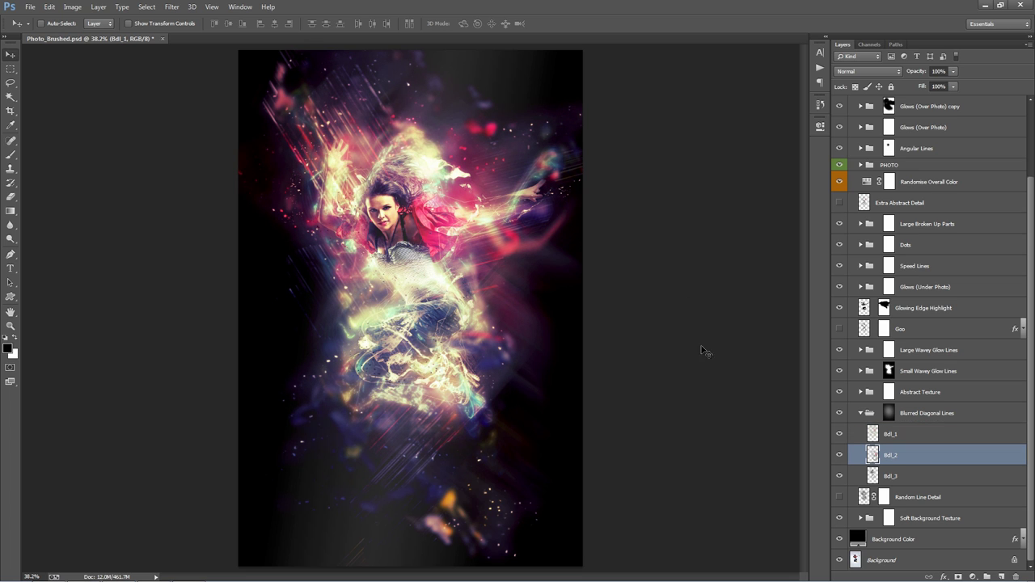
pyautogui.moveTo(538, 271); pyautogui.dragTo(530, 358)
pyautogui.hotkey('ctrl', 't')
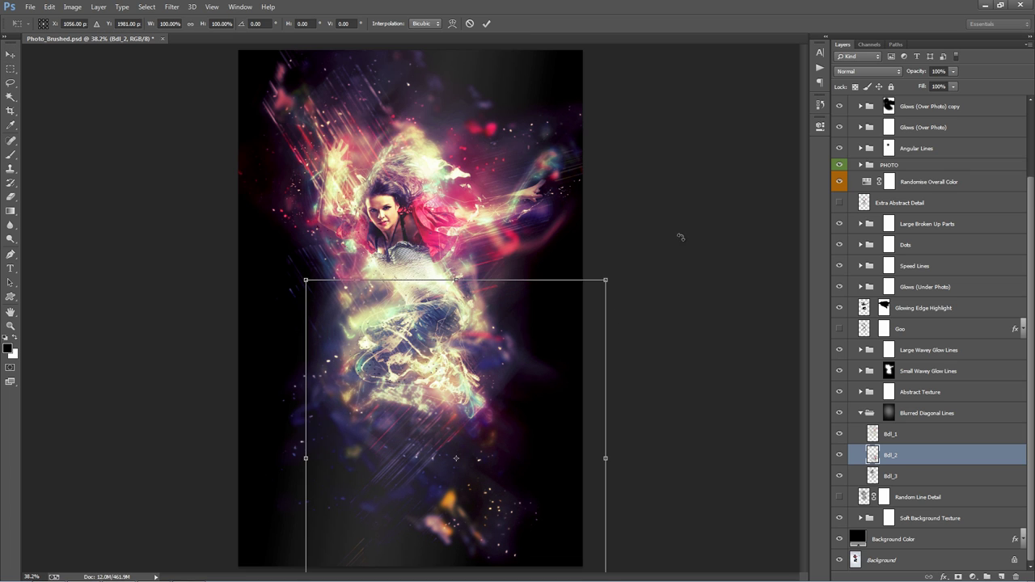
pyautogui.moveTo(697, 282); pyautogui.dragTo(715, 304)
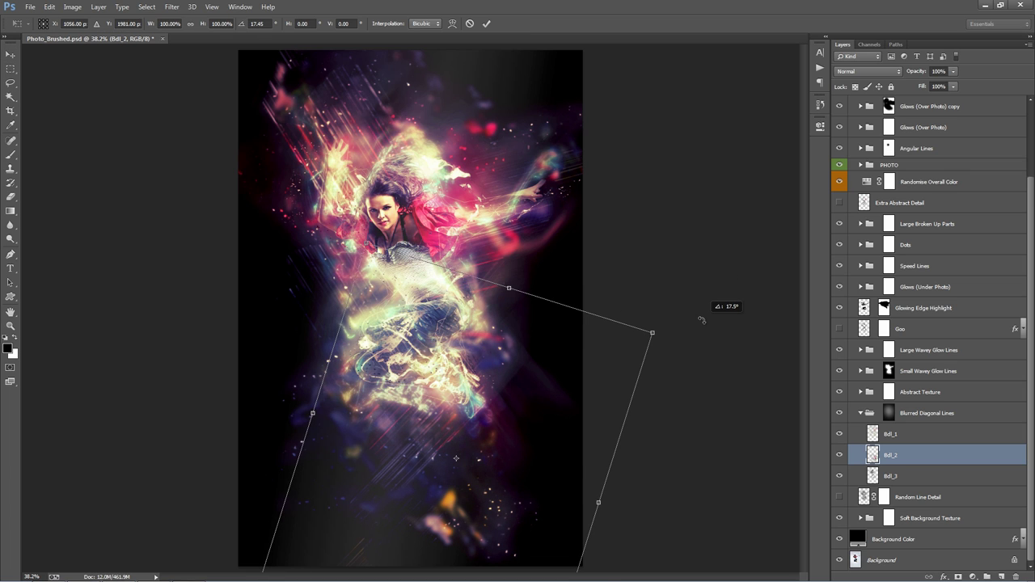
pyautogui.press('Return')
pyautogui.moveTo(467, 343); pyautogui.dragTo(477, 352)
# Step: Move the Bdl_3 layer downward and collapse the Blurred Diagonal Lines group
pyautogui.click(933, 476)
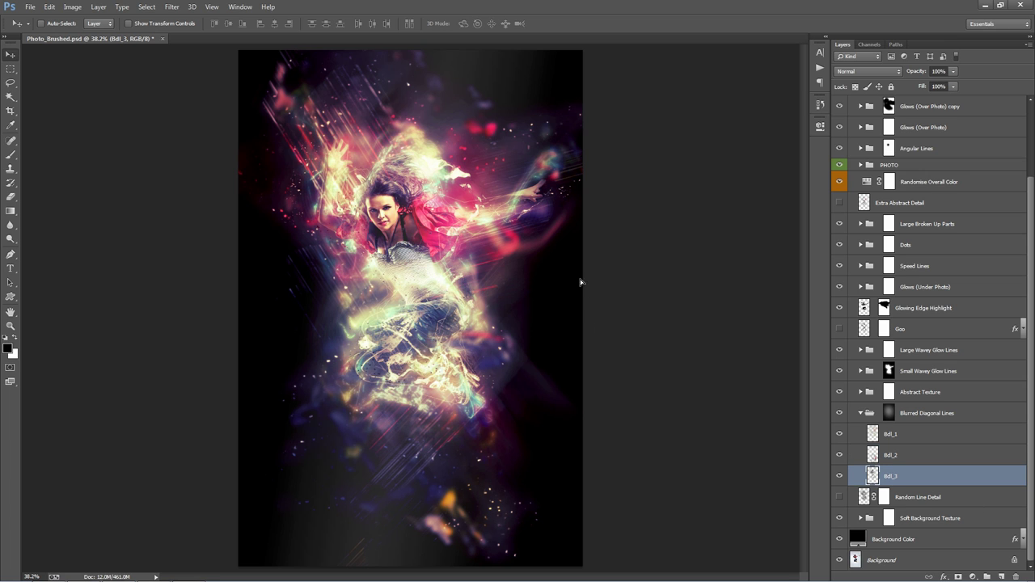
pyautogui.moveTo(577, 282); pyautogui.dragTo(578, 399)
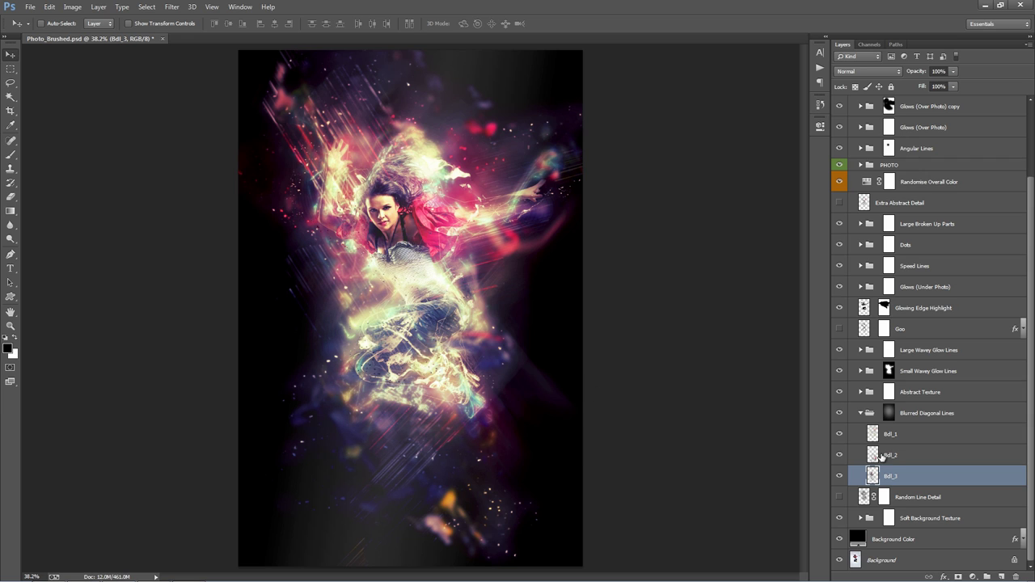
pyautogui.click(860, 414)
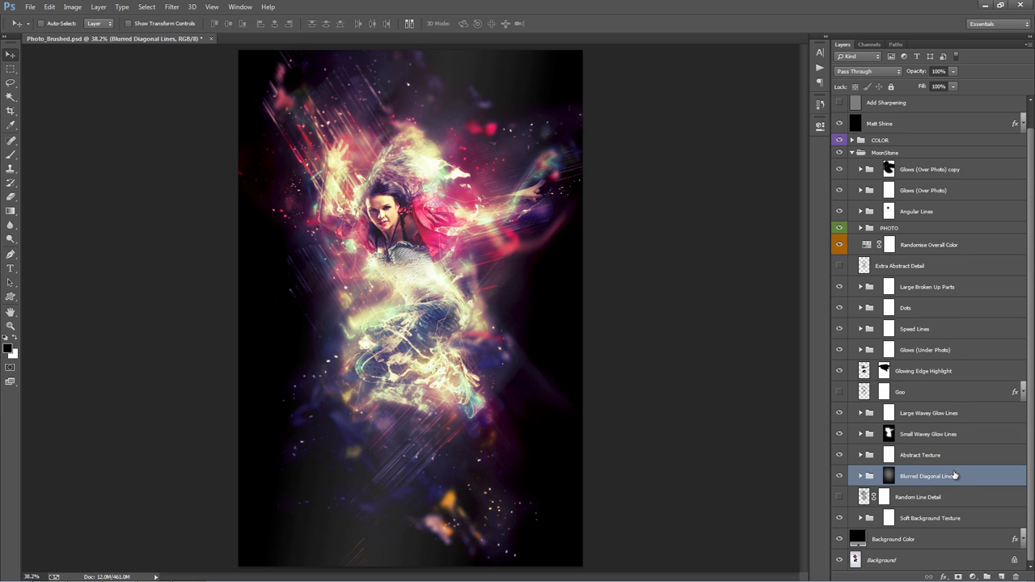
# Step: Show the Random Line Detail layer to examine its fine lines, and hide it again
pyautogui.click(926, 500)
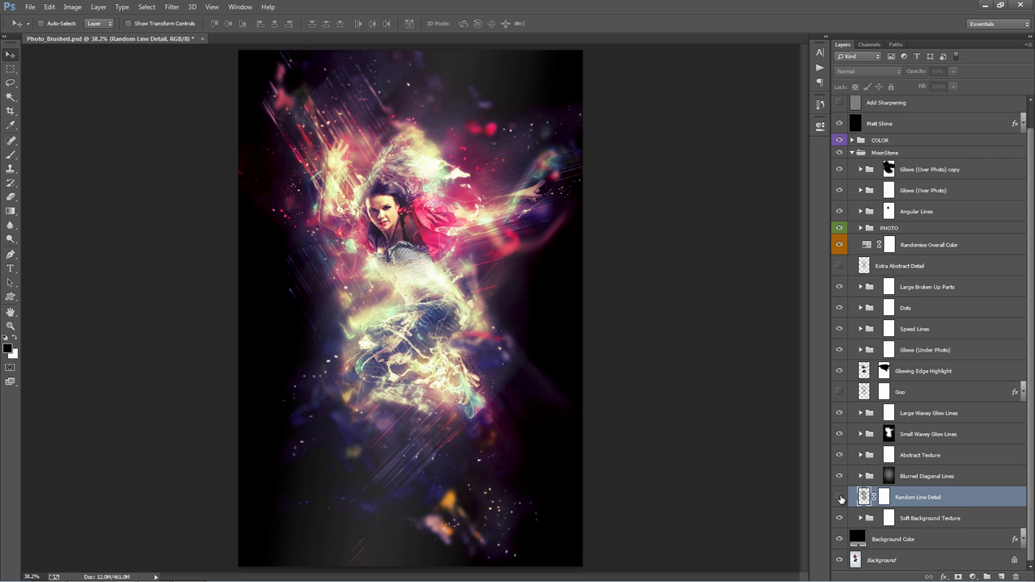
pyautogui.click(840, 497)
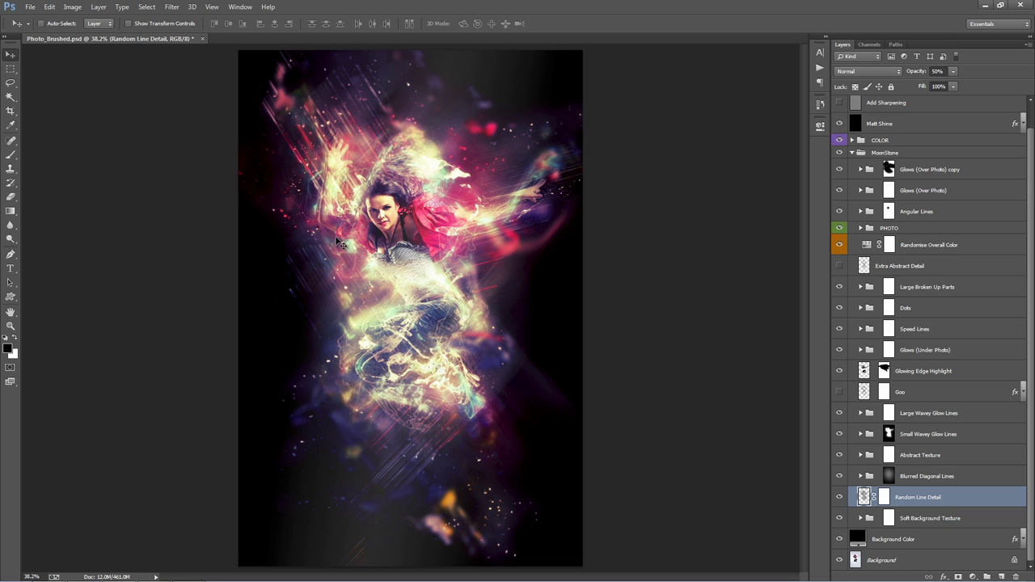
pyautogui.click(839, 497)
# Step: Toggle the Soft Background Texture group off and on to judge its effect, and select the Background Color layer
pyautogui.click(941, 524)
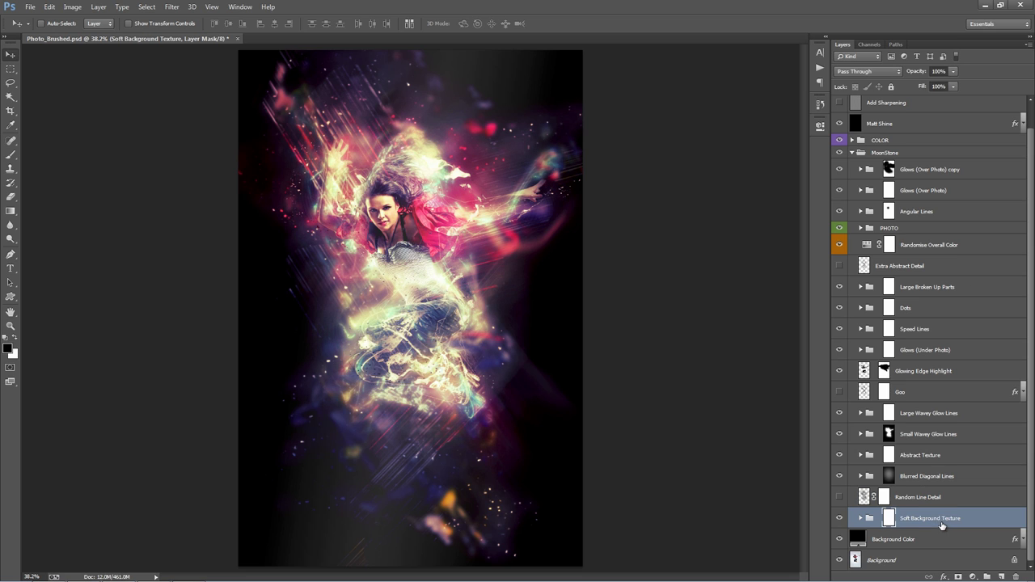
pyautogui.click(839, 518)
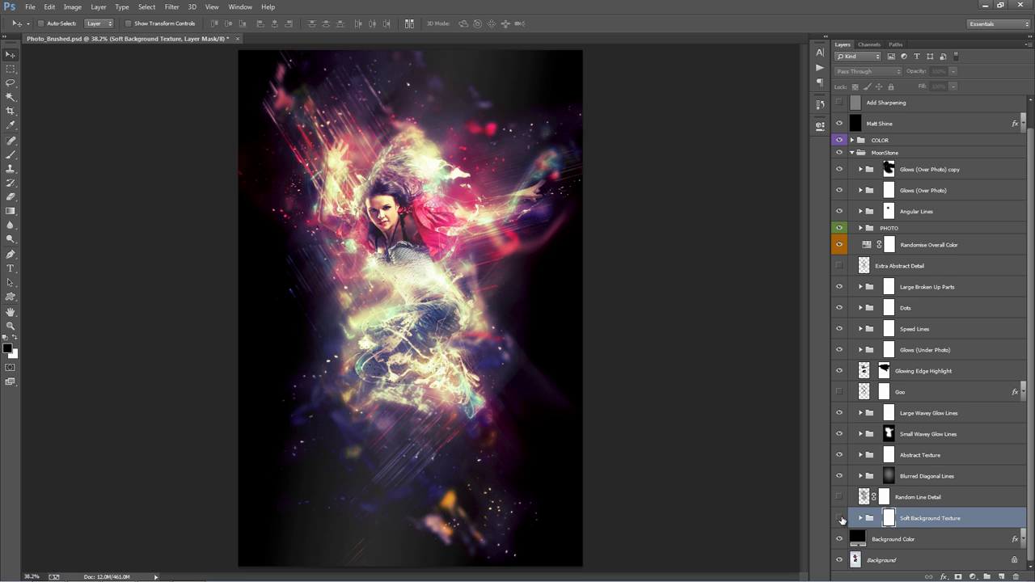
pyautogui.click(839, 519)
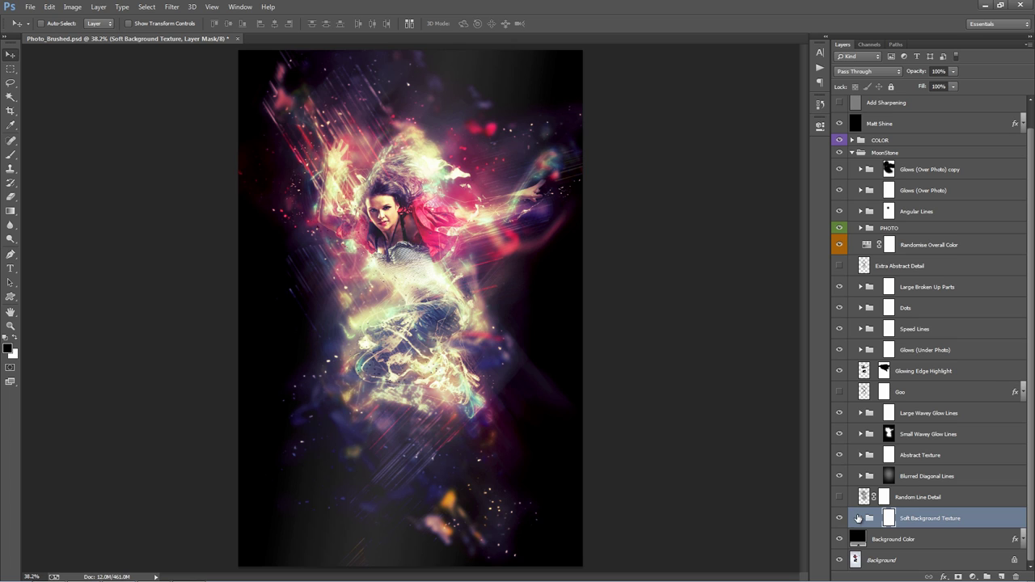
pyautogui.click(909, 539)
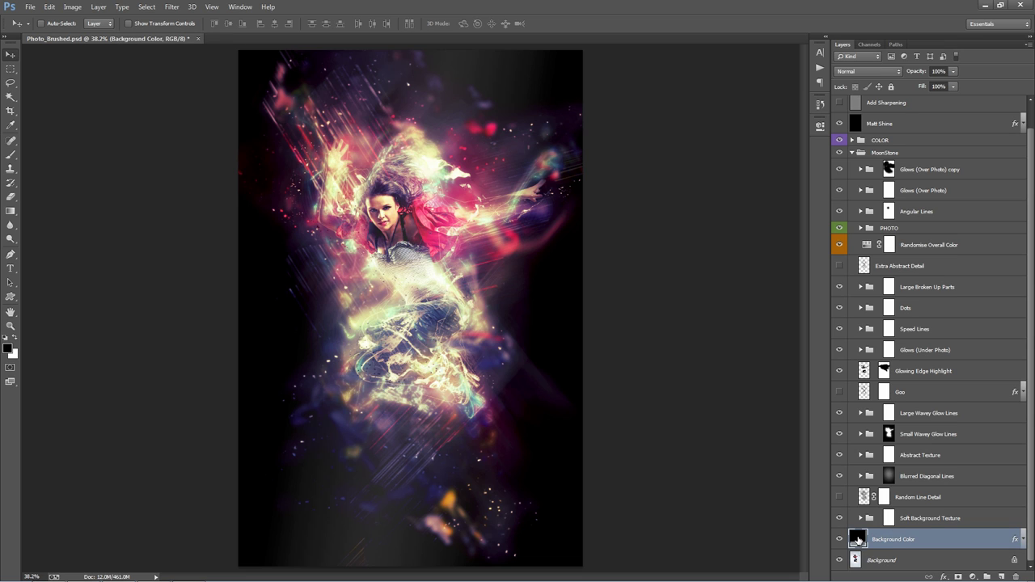
# Step: Change the Background Color layer's solid fill to a near-black blue shade with a hue of 205°
pyautogui.doubleClick(857, 539)
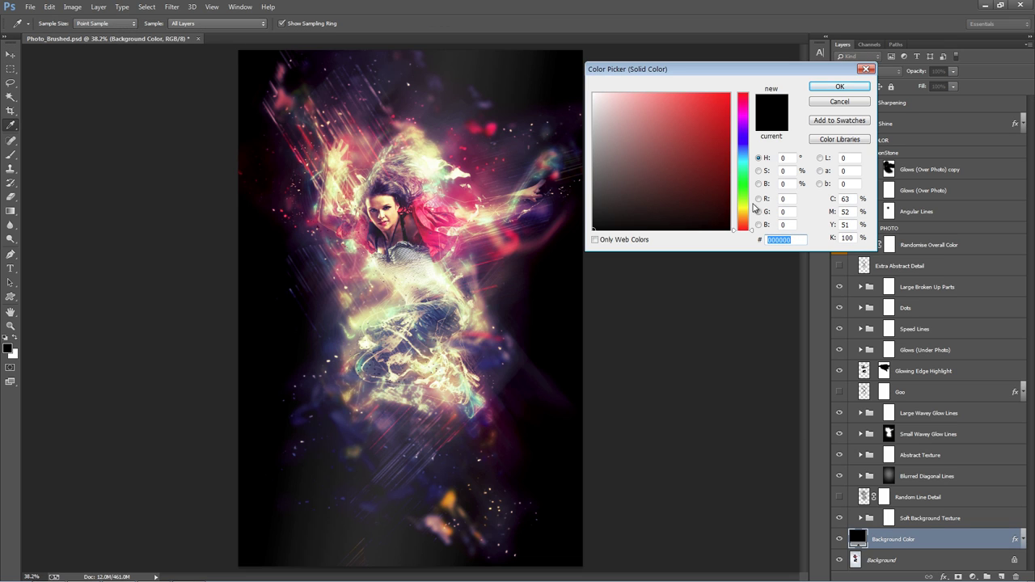
pyautogui.click(742, 154)
pyautogui.click(660, 207)
pyautogui.moveTo(660, 207)
pyautogui.mouseDown()
pyautogui.moveTo(654, 216)
pyautogui.moveTo(675, 223)
pyautogui.moveTo(540, 238)
pyautogui.mouseUp()
pyautogui.moveTo(614, 220)
pyautogui.mouseDown()
pyautogui.moveTo(574, 218)
pyautogui.moveTo(619, 217)
pyautogui.mouseUp()
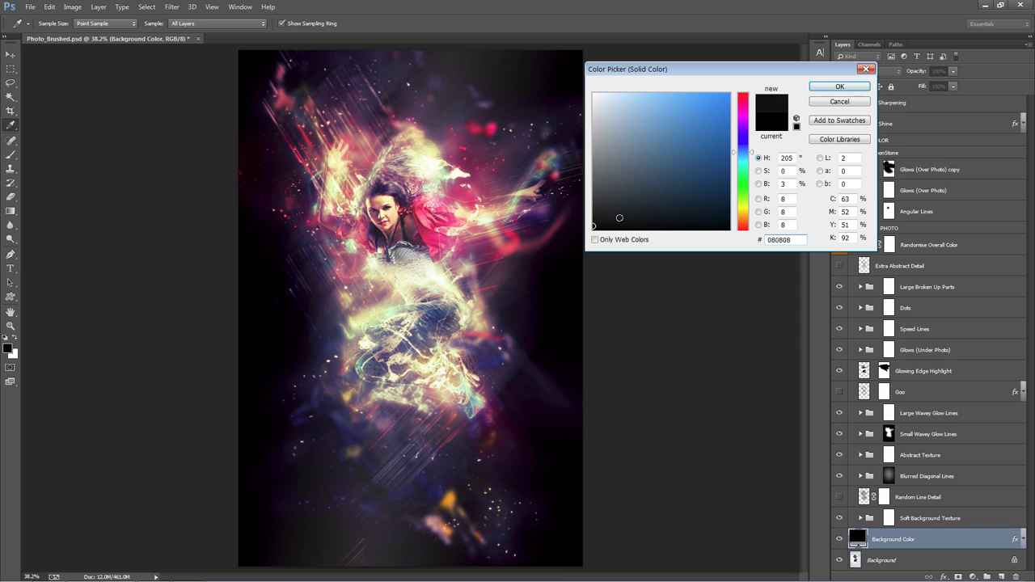
pyautogui.click(839, 86)
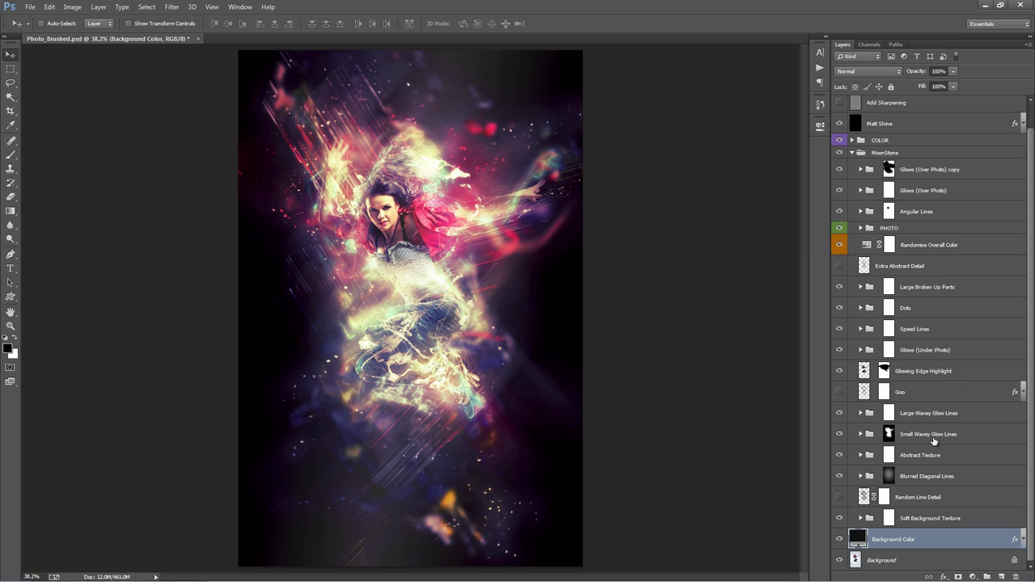
# Step: Collapse the MoonStone group and hide the Background Color and Background layers to view the effect on transparency, restoring Background Color
pyautogui.click(851, 152)
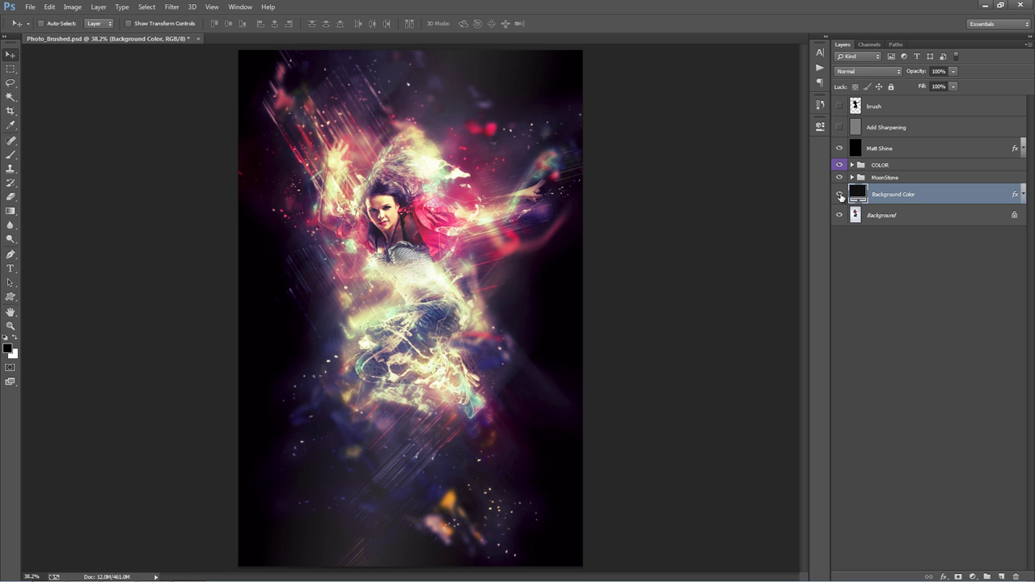
pyautogui.click(840, 196)
pyautogui.click(839, 215)
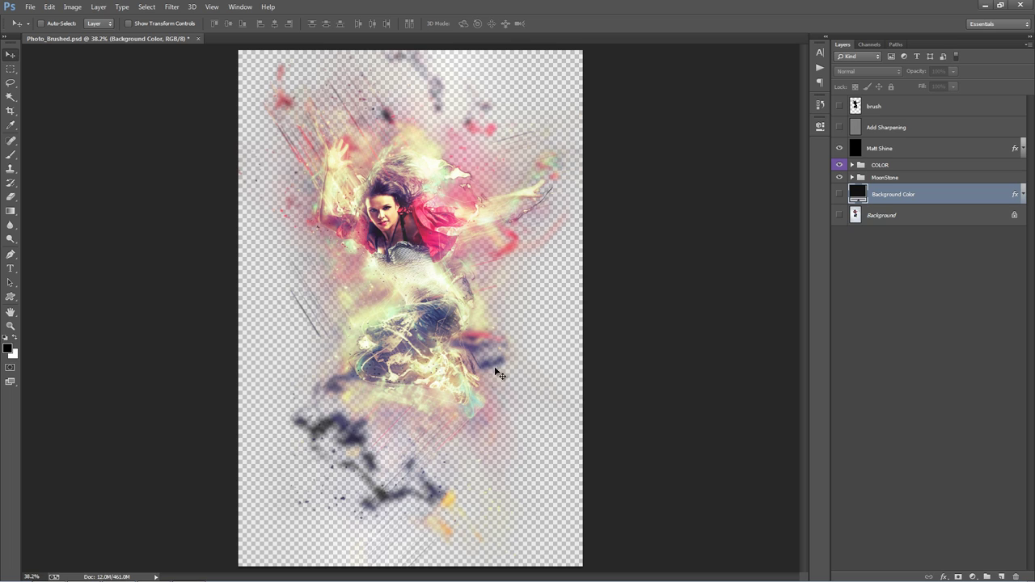
pyautogui.click(839, 194)
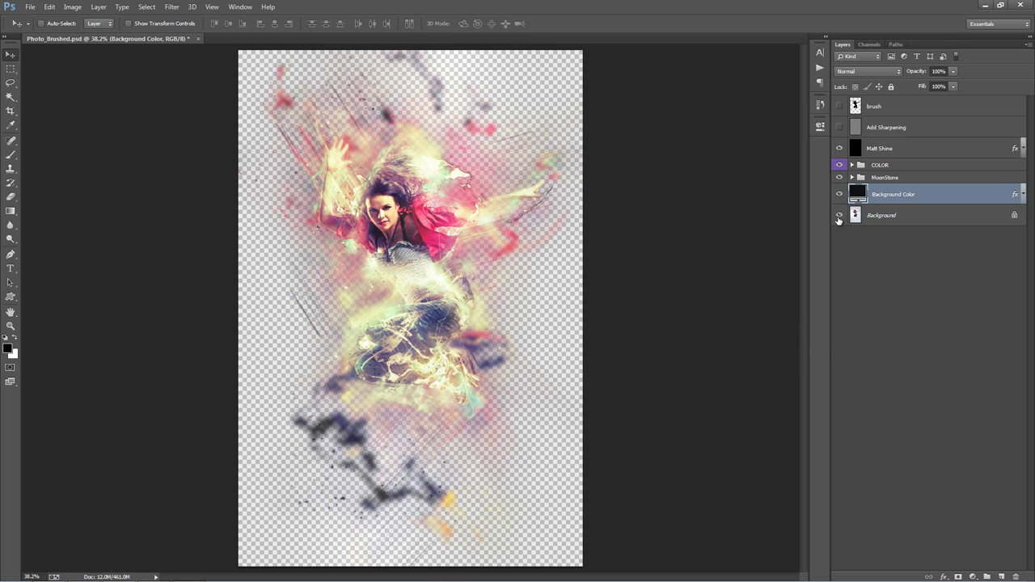